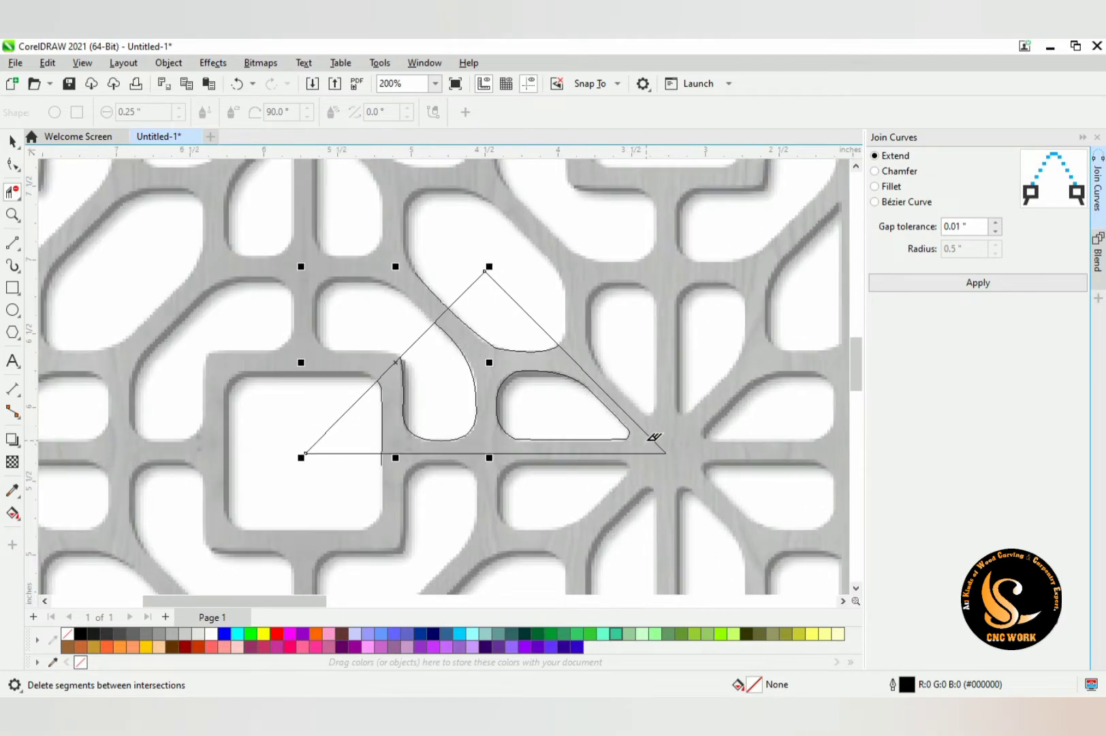
# Trim away the guide triangle's right side, its upper tip above the traced curve, and its base outside the square opening
pyautogui.click(652, 440)
pyautogui.click(558, 452)
pyautogui.hotkey('ctrl', 'z')
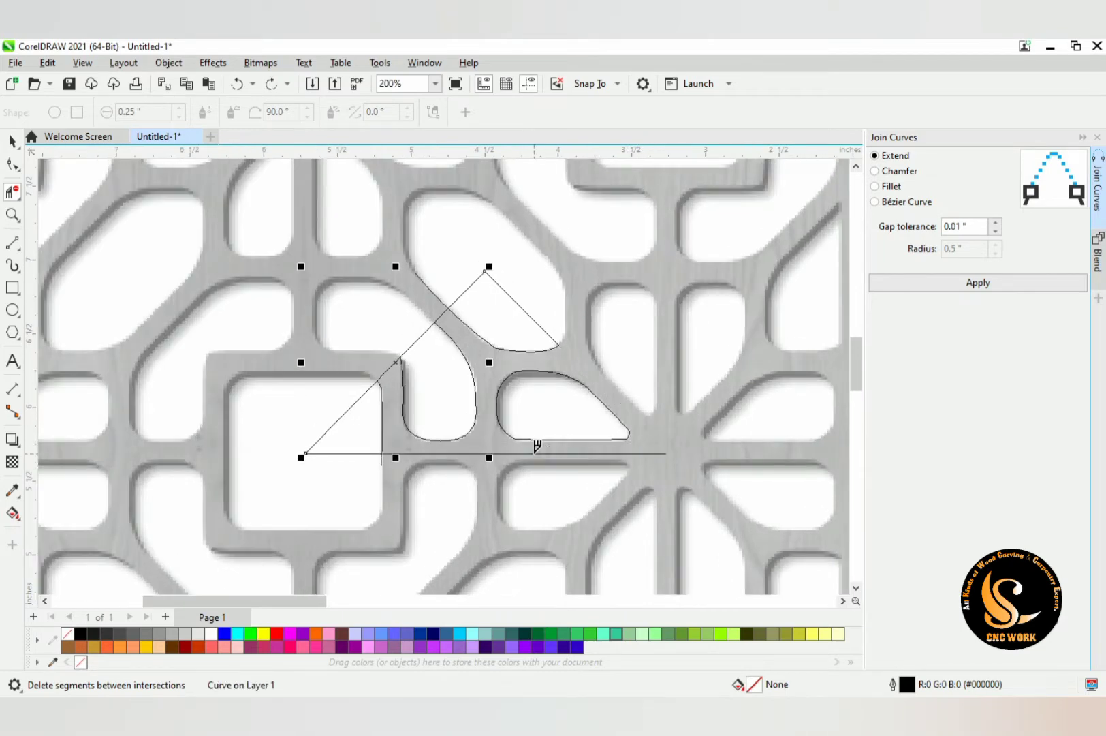
pyautogui.click(463, 451)
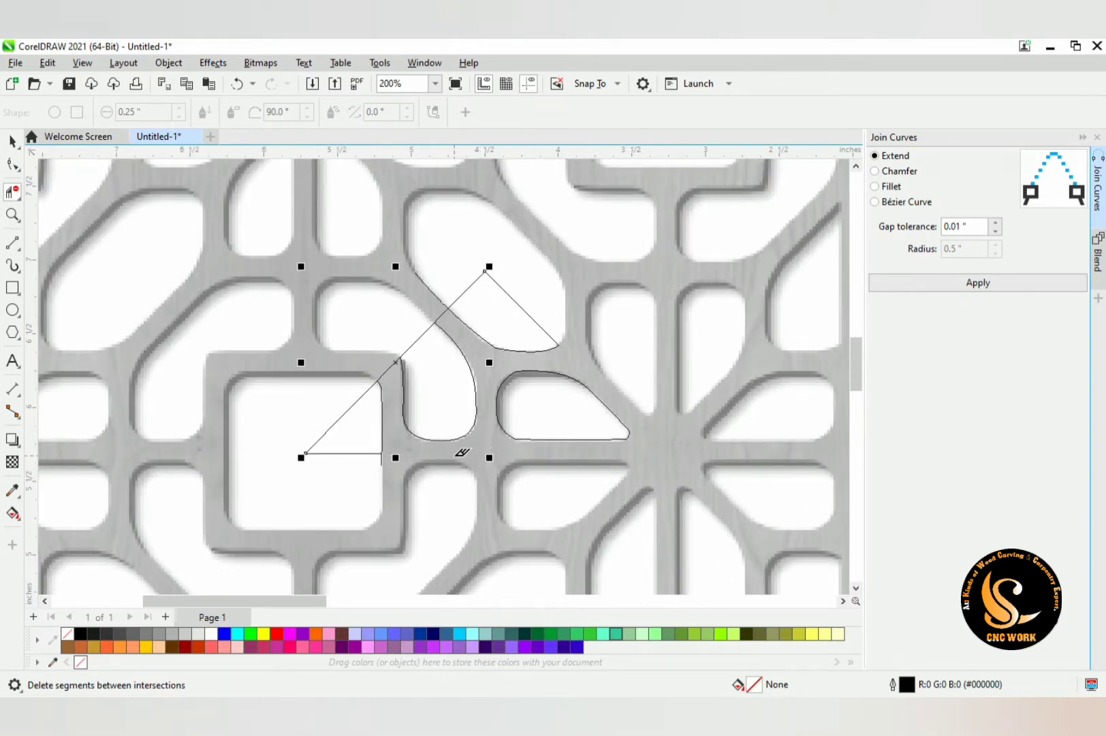
pyautogui.click(500, 287)
pyautogui.click(468, 291)
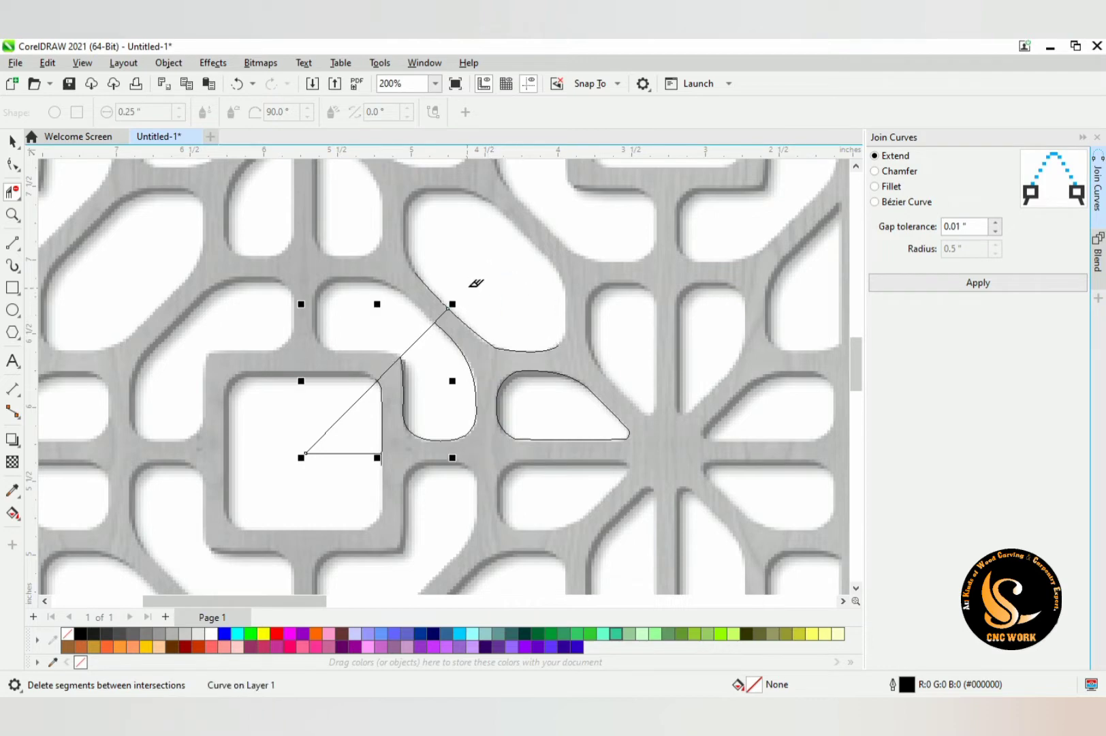
# Delete the remaining segments of the triangle's diagonal line between the traced curves and inside the square opening
pyautogui.scroll(1, 464, 293)
pyautogui.click(428, 286)
pyautogui.scroll(1, 422, 344)
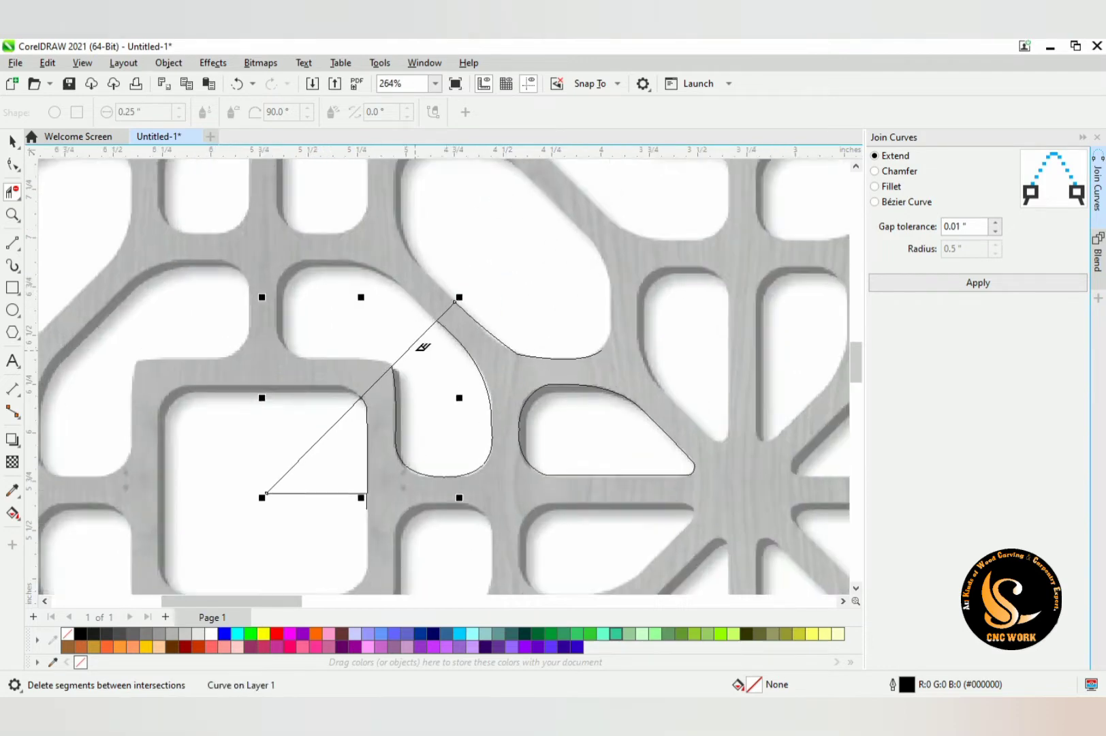
pyautogui.click(446, 310)
pyautogui.scroll(1, 355, 400)
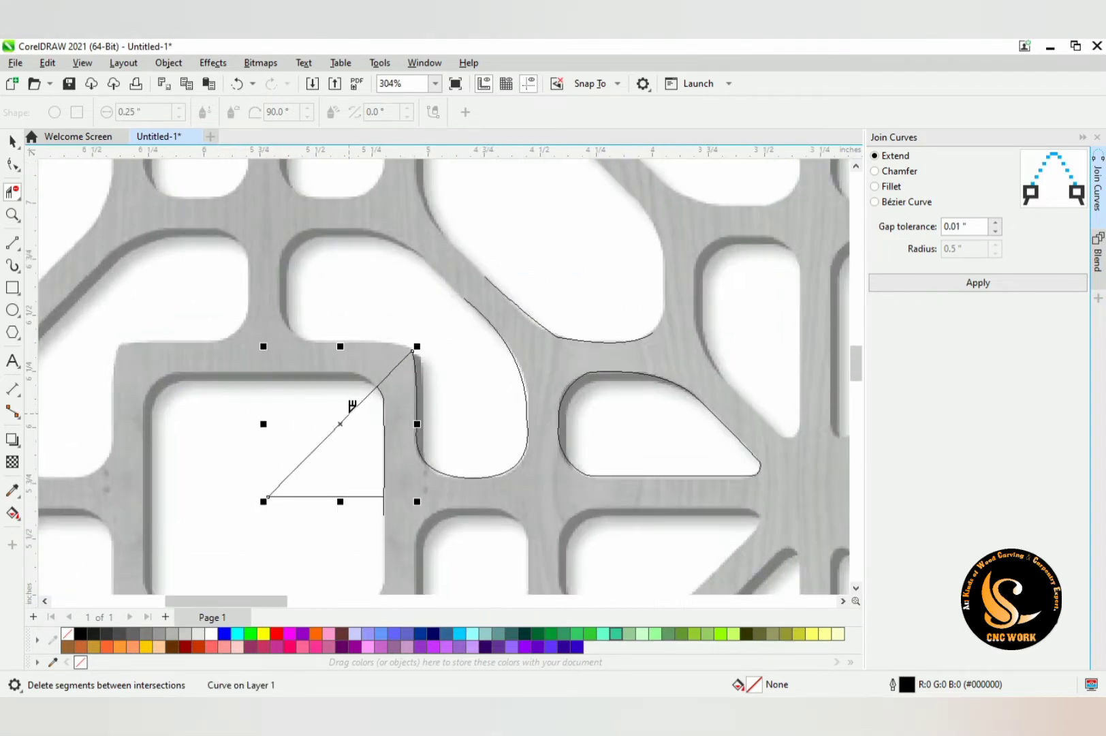
pyautogui.click(356, 411)
pyautogui.click(406, 362)
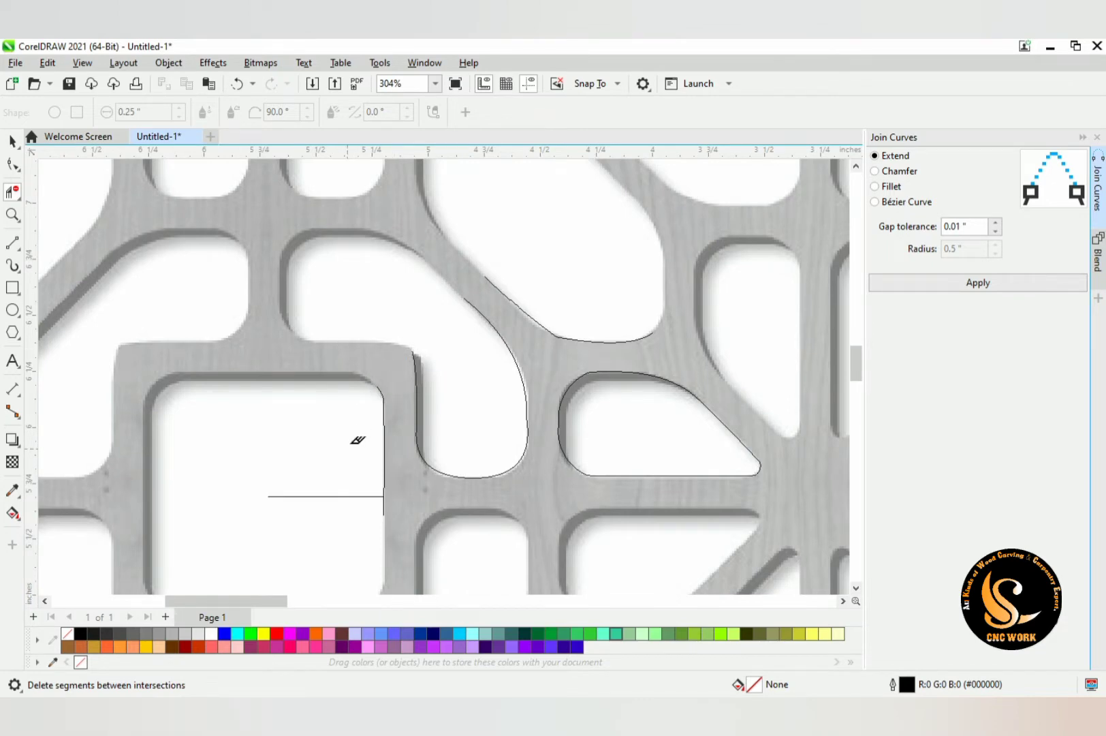
# Delete the leftover horizontal guide line inside the square opening
pyautogui.scroll(-2, 361, 477)
pyautogui.scroll(4, 373, 453)
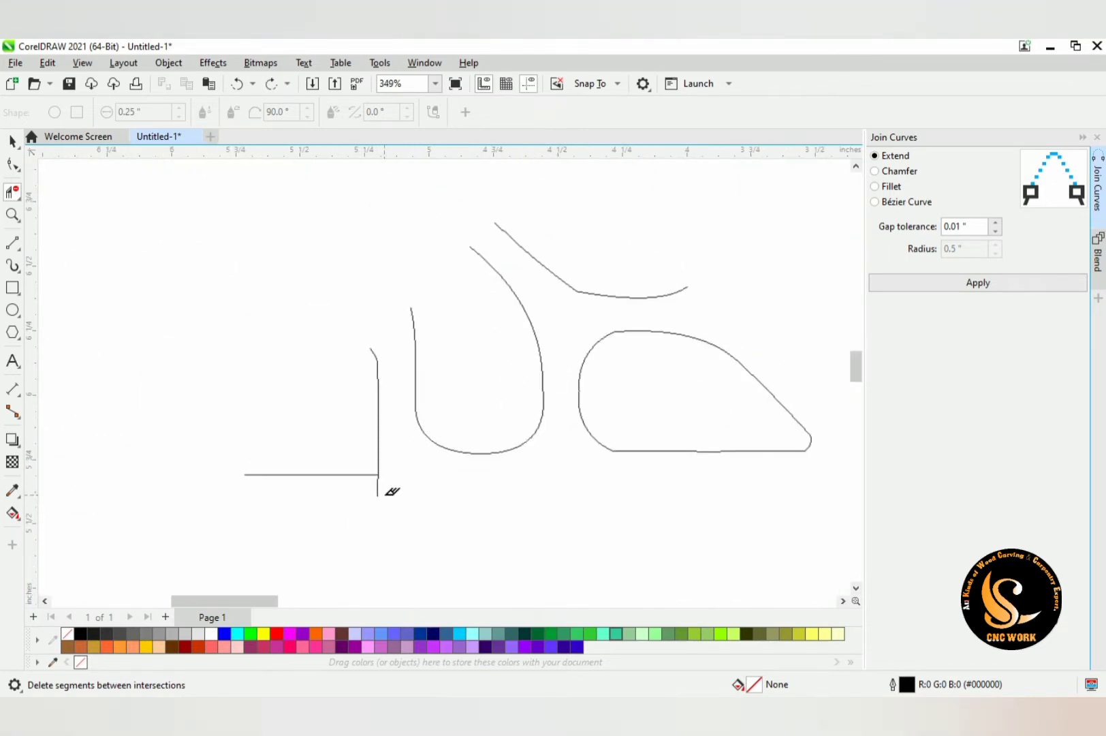
pyautogui.click(351, 477)
pyautogui.scroll(-5, 336, 395)
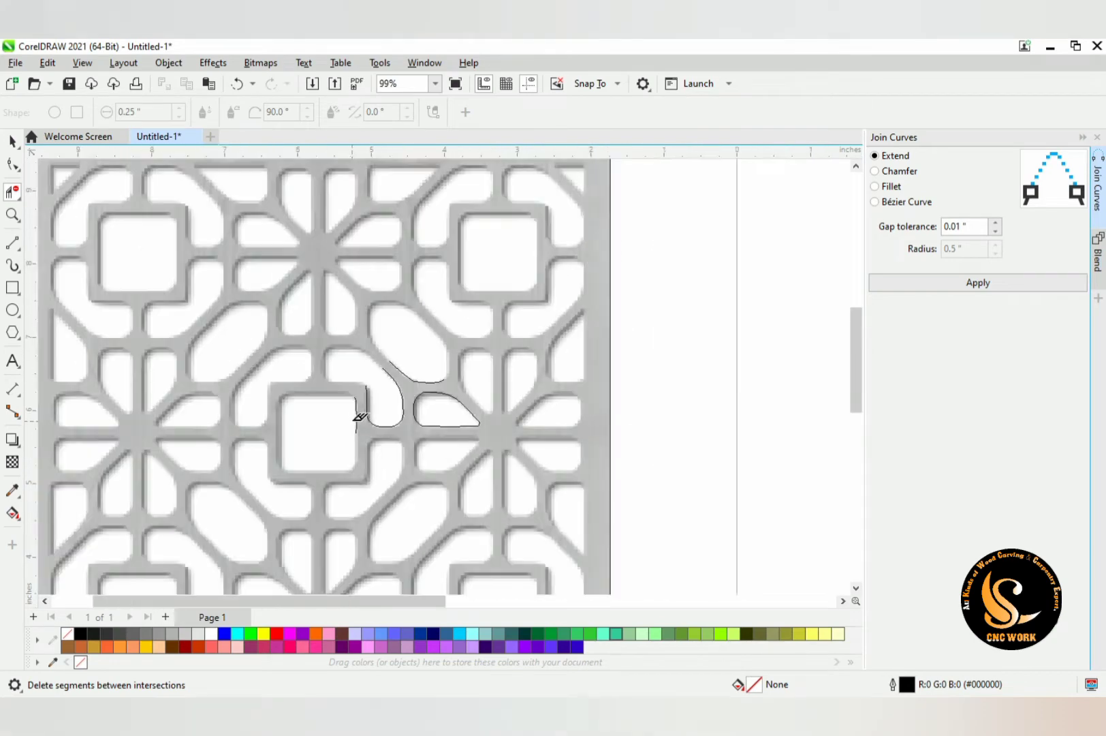
# Select all the traced curves on the lattice panel together
pyautogui.click(12, 141)
pyautogui.moveTo(681, 351); pyautogui.dragTo(267, 483)
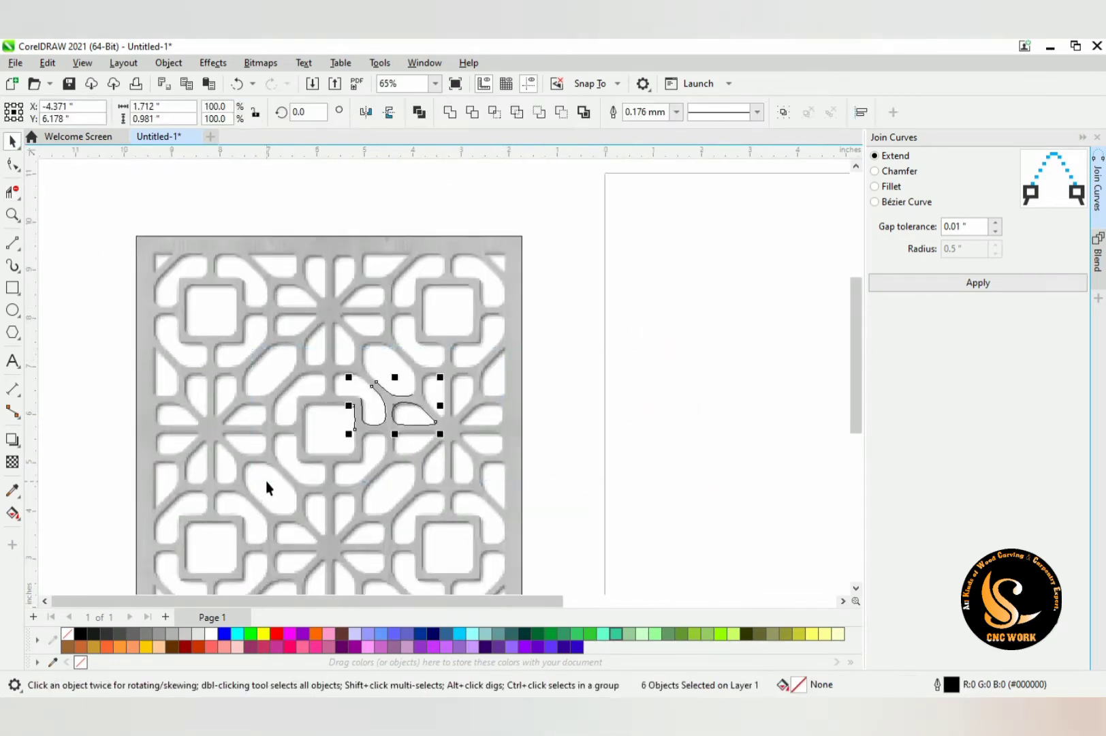
# Try to move the traced curves off the lattice panel into the blank area above it
pyautogui.scroll(-2, 267, 484)
pyautogui.moveTo(344, 432); pyautogui.dragTo(451, 229)
pyautogui.scroll(2, 487, 185)
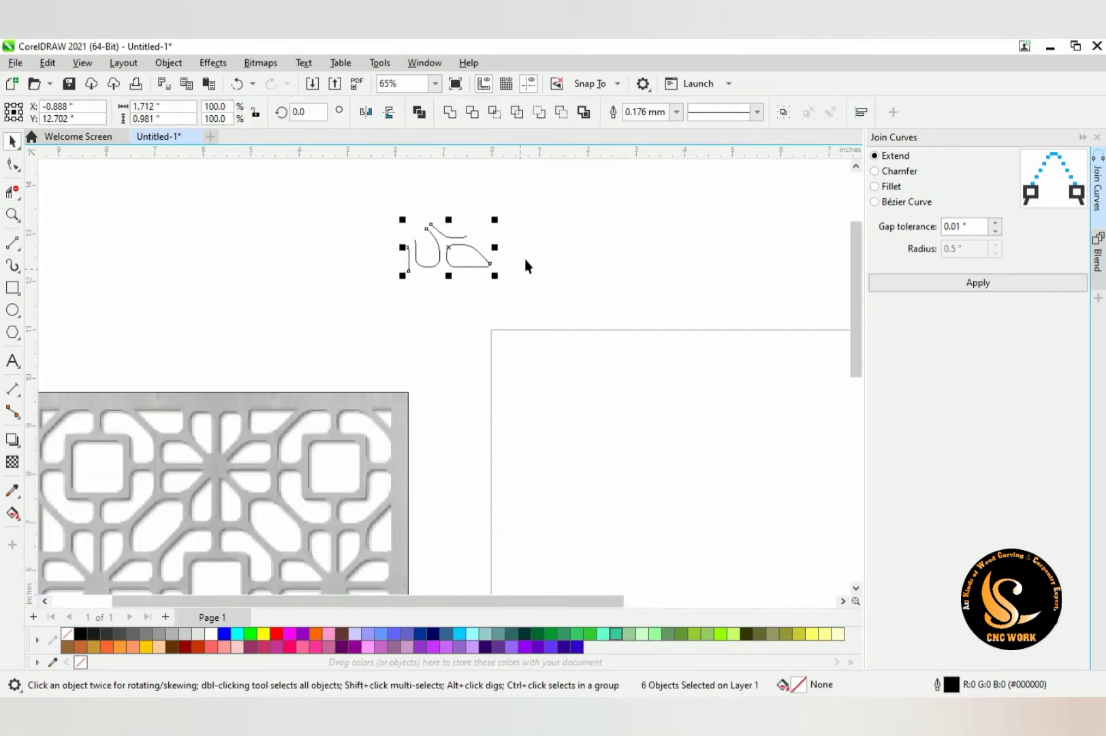
pyautogui.scroll(-1, 409, 392)
pyautogui.hotkey('ctrl', 'z')
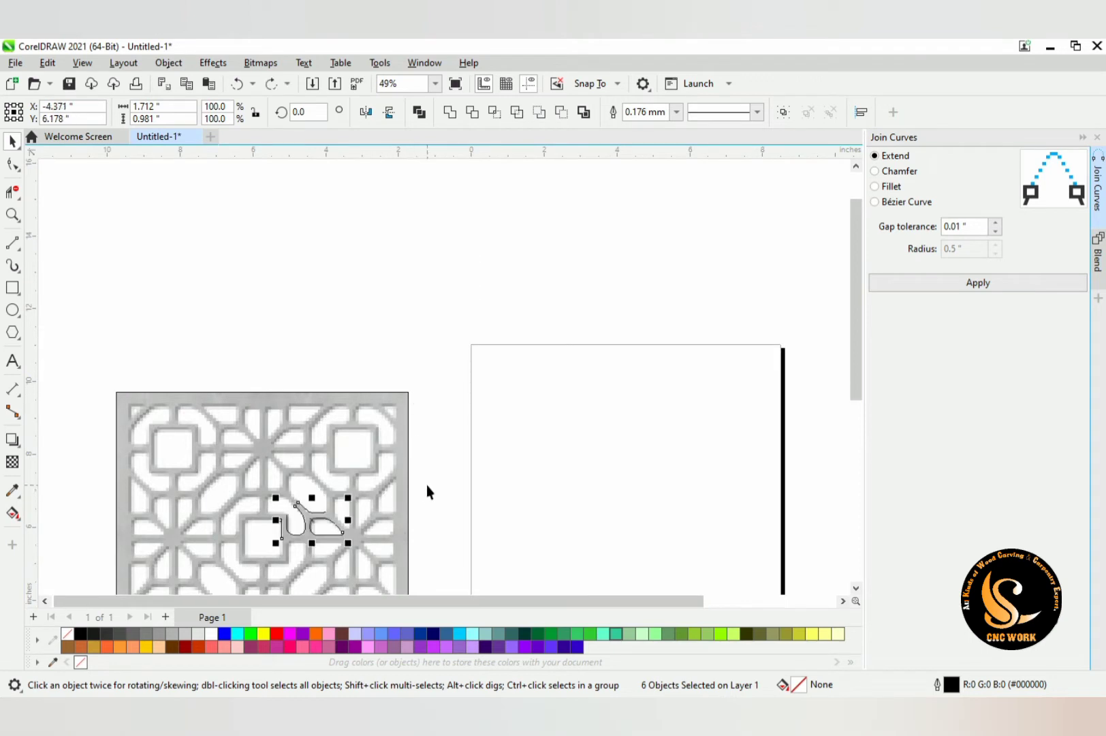
# Place a copy of the selected traced curves in the blank area above the lattice panel, leaving the originals in position
pyautogui.moveTo(431, 475); pyautogui.dragTo(373, 496)
pyautogui.moveTo(309, 520); pyautogui.dragTo(309, 520)
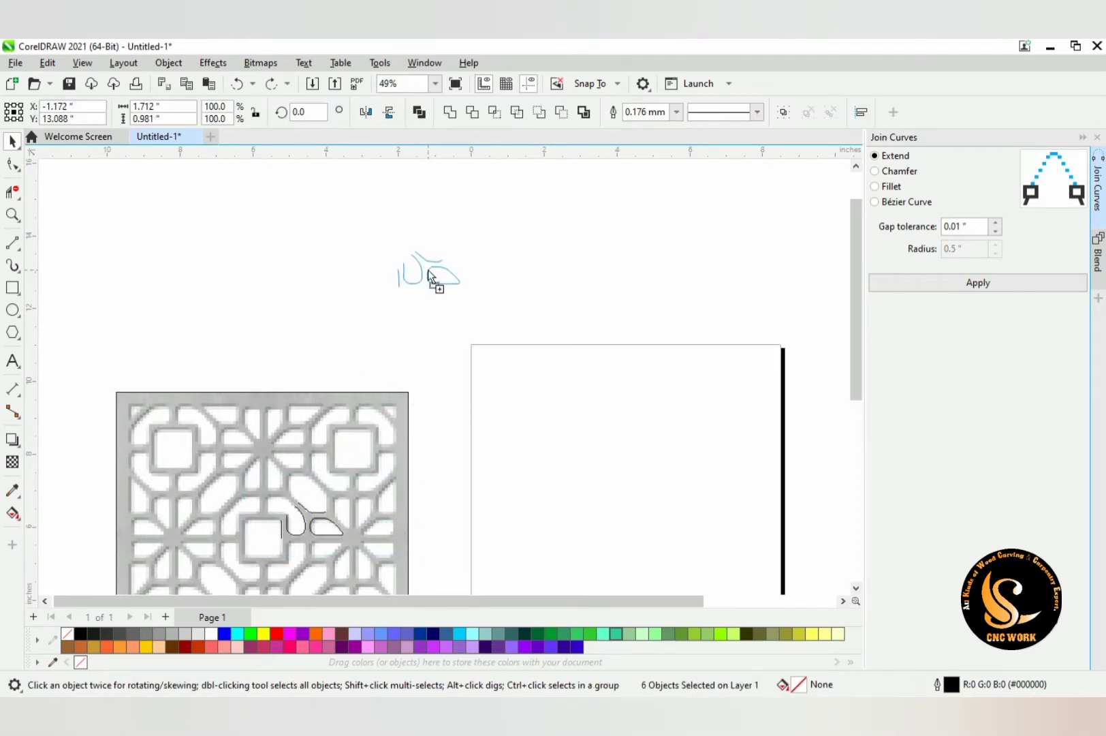
pyautogui.moveTo(429, 276); pyautogui.dragTo(429, 276)
pyautogui.click(505, 277)
pyautogui.scroll(2, 444, 239)
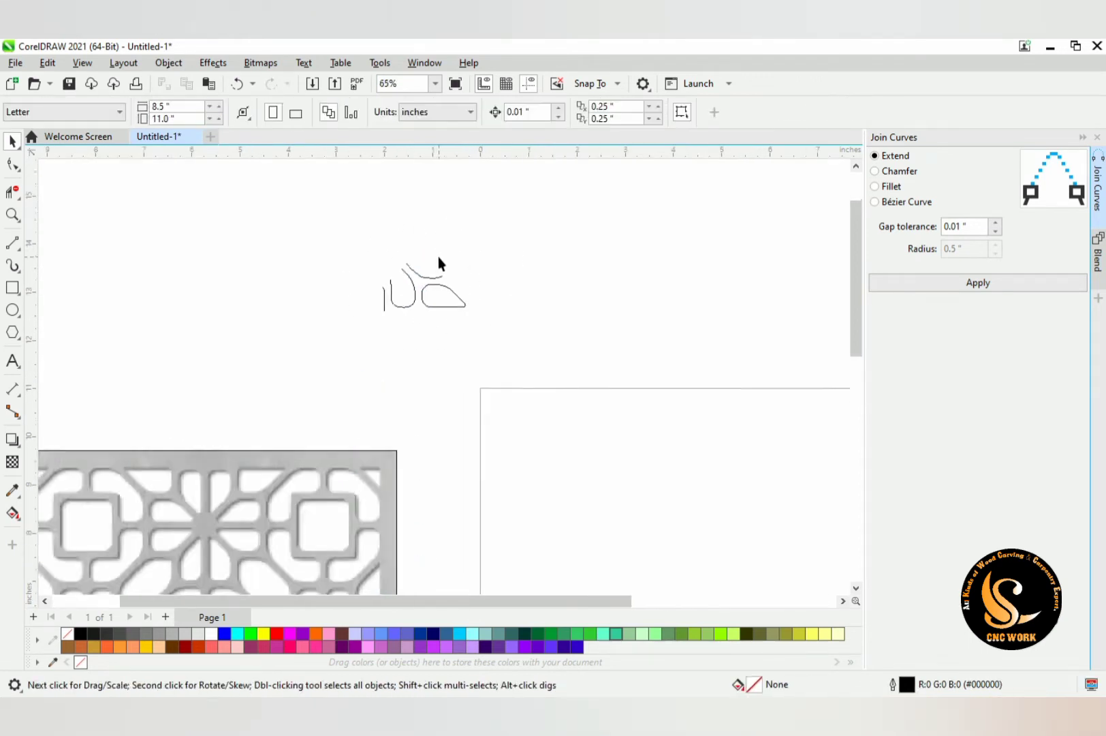
# Join the copied curves using Extend with a 0.01 inch gap tolerance
pyautogui.moveTo(538, 218); pyautogui.dragTo(340, 347)
pyautogui.click(987, 285)
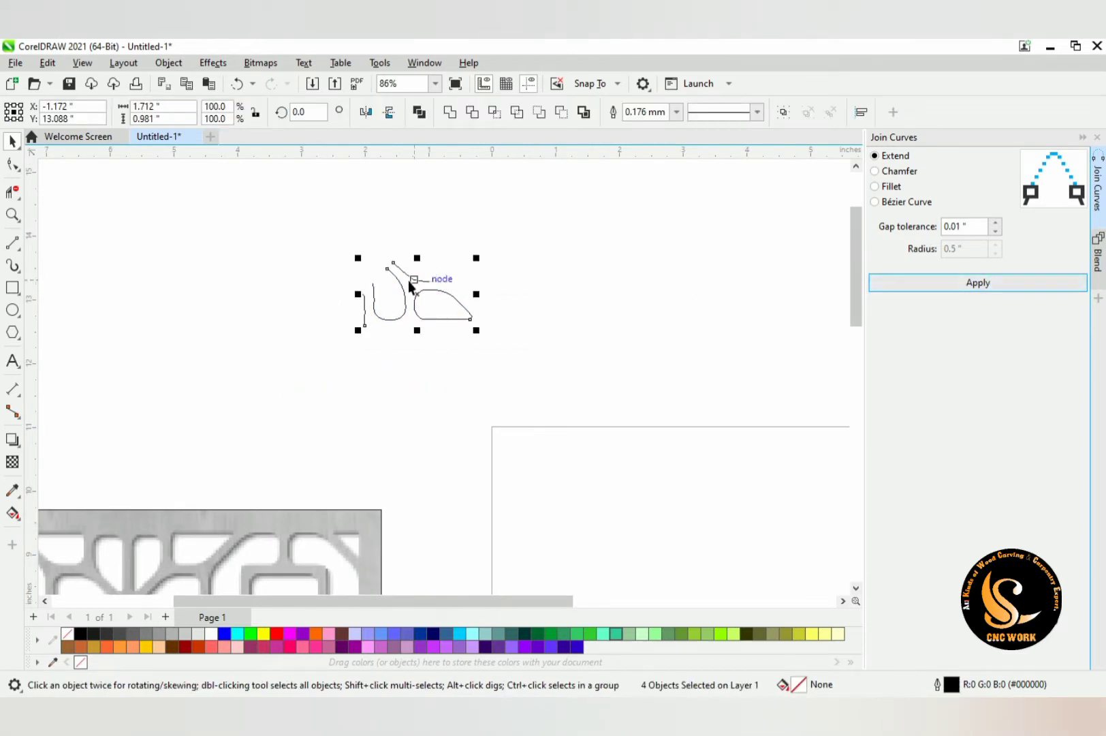
# Smooth the bend in the uppermost open curve by replacing its corner node with a node beside it, using the Shape tool
pyautogui.scroll(1, 417, 276)
pyautogui.press('F10')
pyautogui.scroll(2, 417, 276)
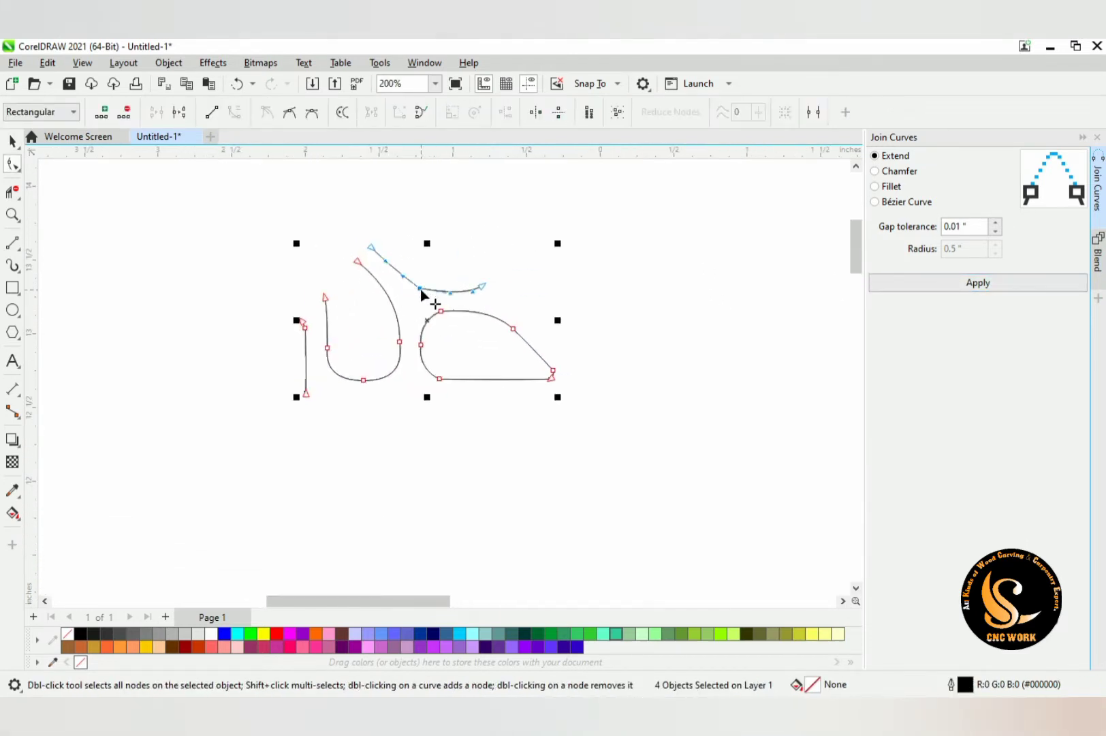
pyautogui.scroll(2, 436, 300)
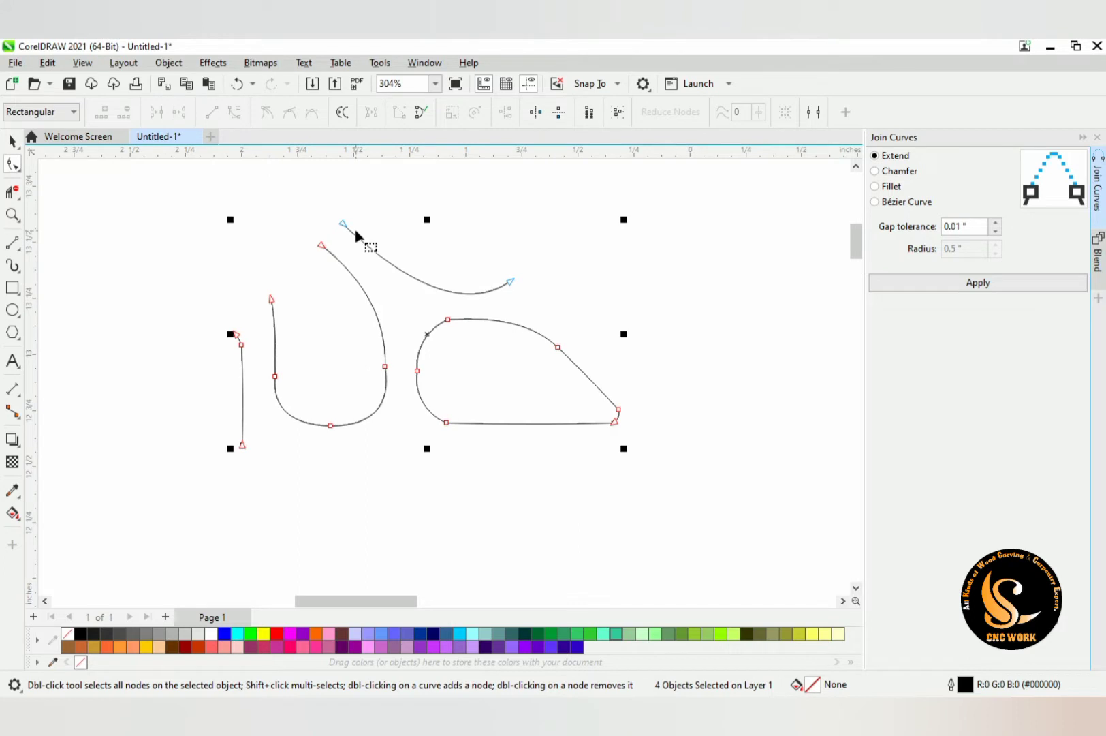
pyautogui.scroll(2, 407, 274)
pyautogui.click(420, 292)
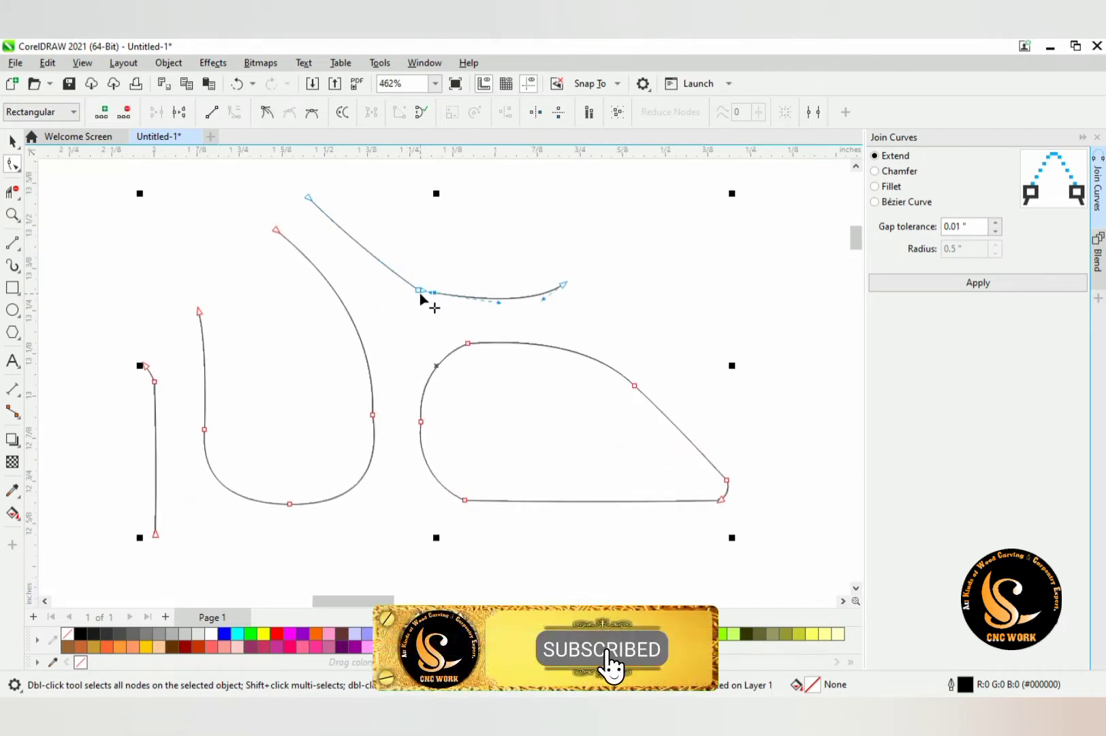
pyautogui.doubleClick(420, 292)
pyautogui.scroll(-2, 420, 300)
pyautogui.scroll(1, 430, 344)
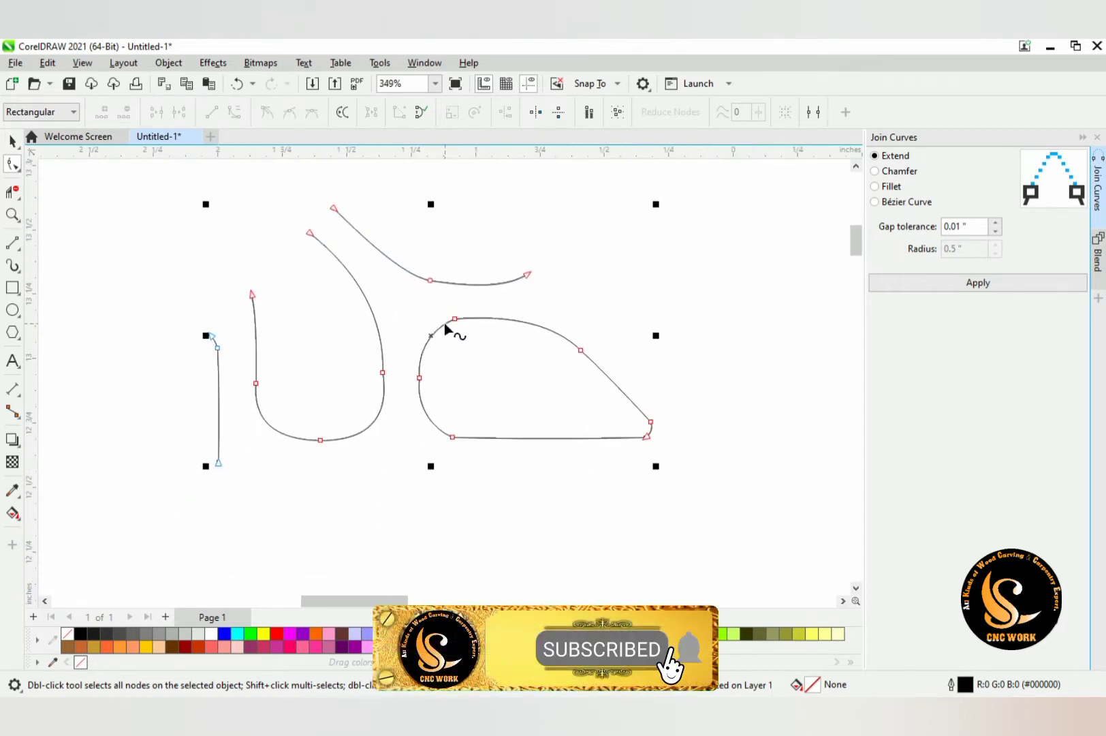
# Smooth the closed teardrop by deleting its upper-right node and replacing the lower-left corner node with one on the rounded side
pyautogui.doubleClick(582, 351)
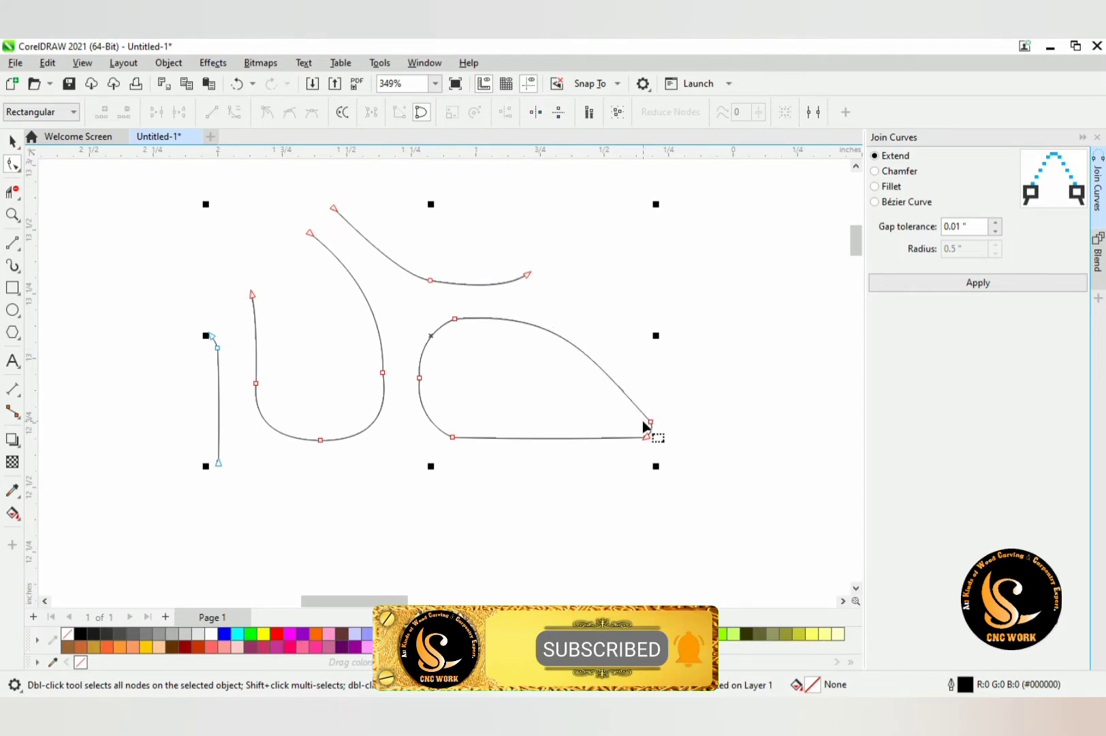
pyautogui.scroll(1, 646, 428)
pyautogui.doubleClick(421, 437)
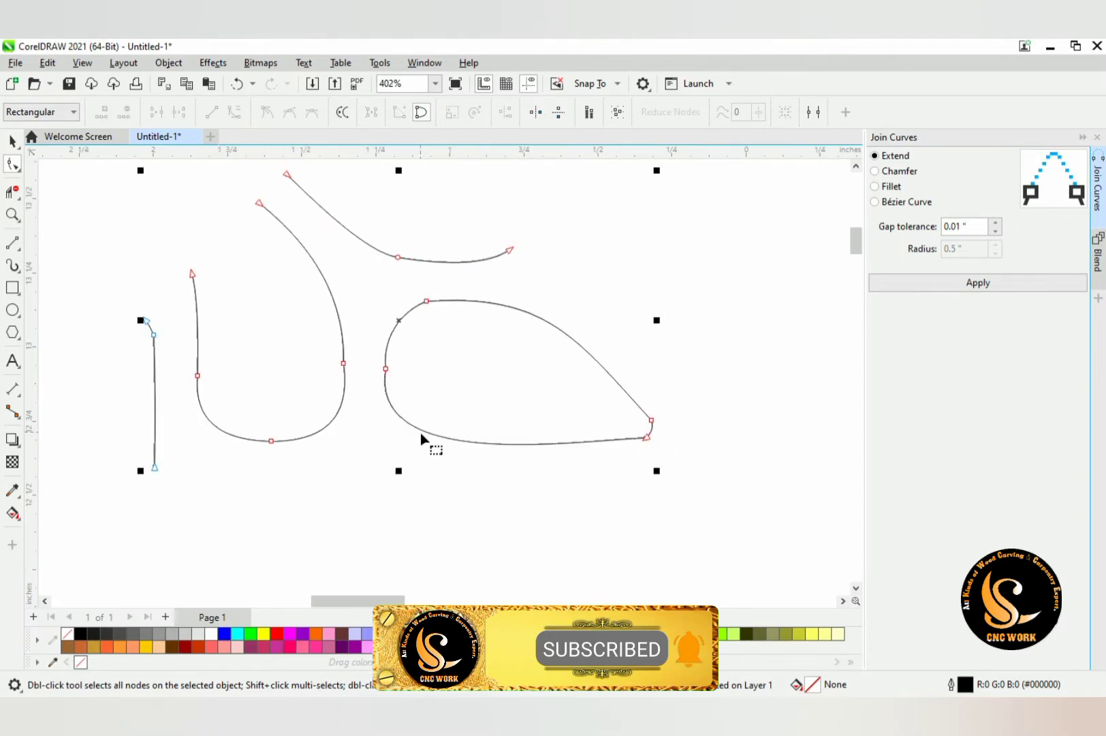
pyautogui.hotkey('ctrl', 'z')
pyautogui.doubleClick(407, 428)
pyautogui.doubleClick(423, 439)
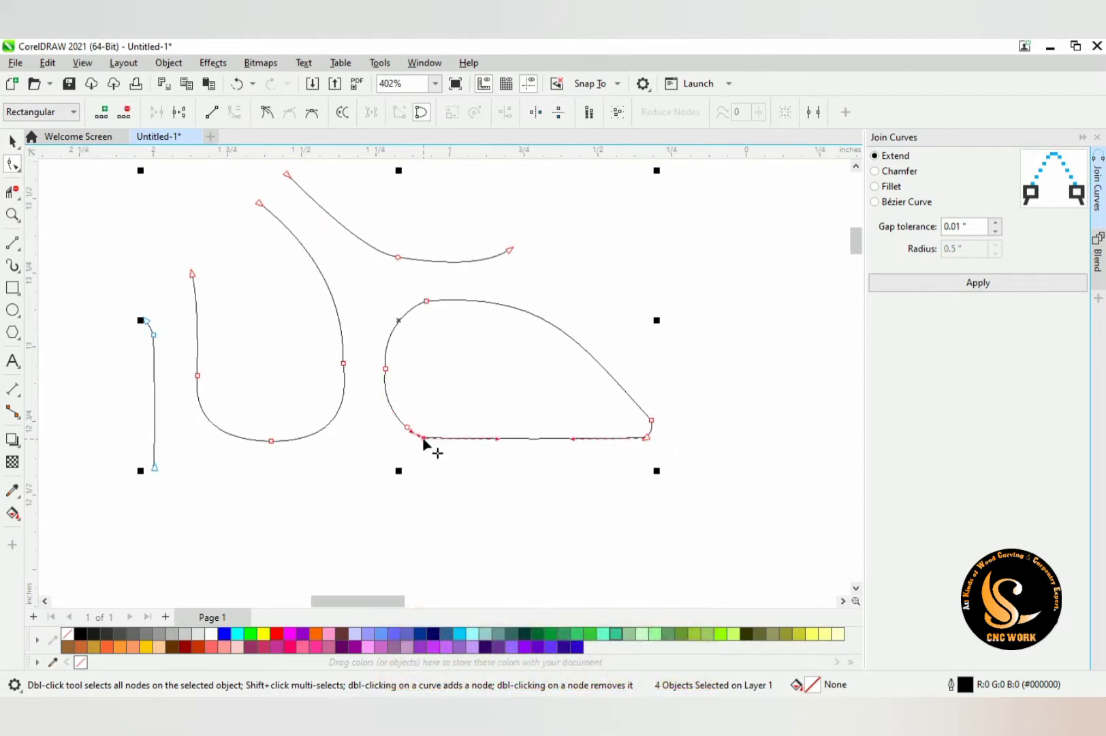
pyautogui.scroll(-3, 396, 378)
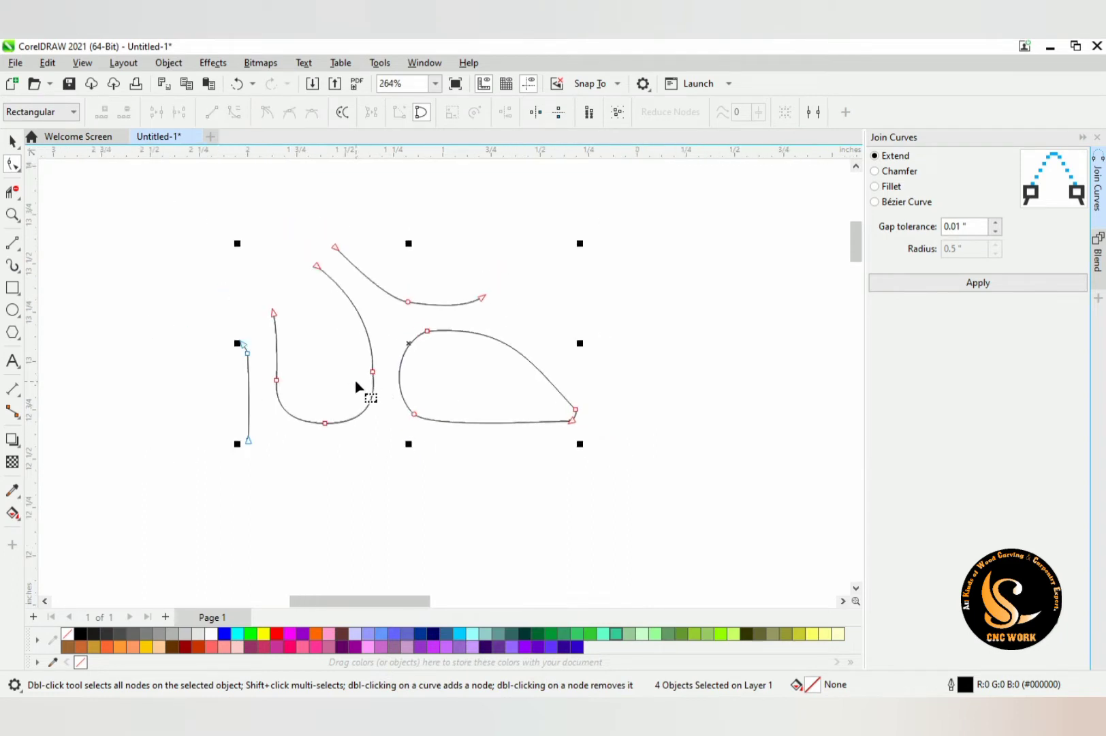
# Simplify the U-shaped curve by removing its right-side node and replacing its bottom node with one slightly further left
pyautogui.scroll(-3, 321, 427)
pyautogui.scroll(4, 306, 407)
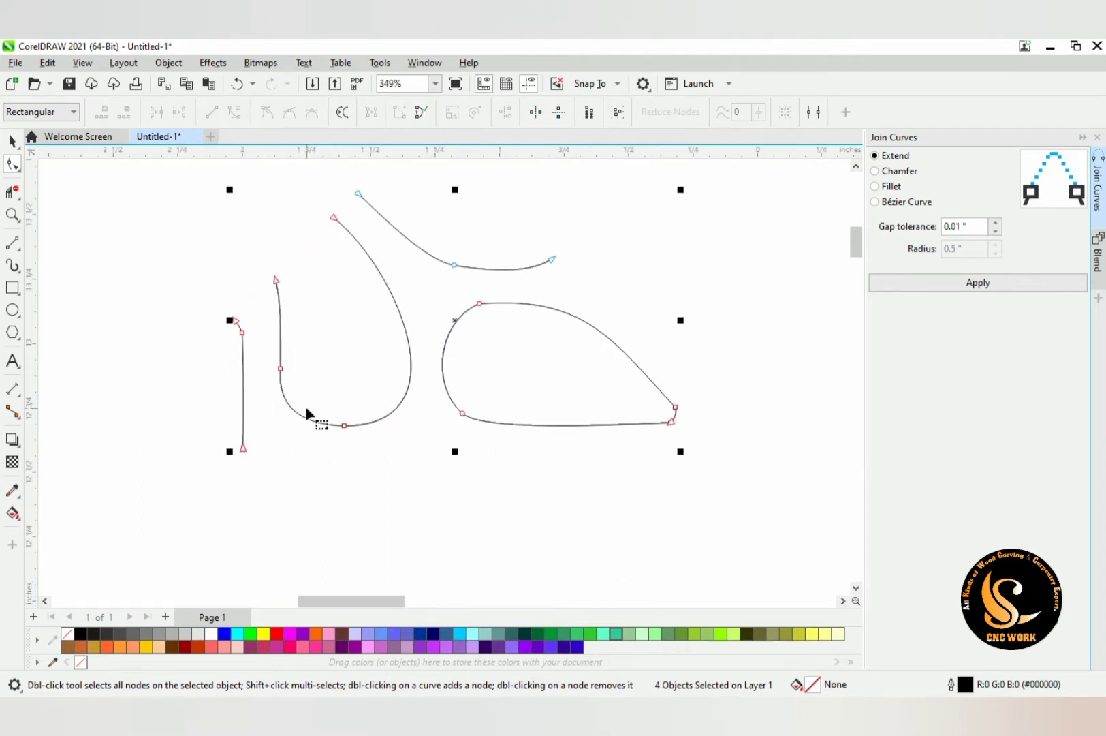
pyautogui.click(280, 359)
pyautogui.click(280, 369)
pyautogui.scroll(-1, 295, 398)
pyautogui.click(363, 419)
pyautogui.click(364, 418)
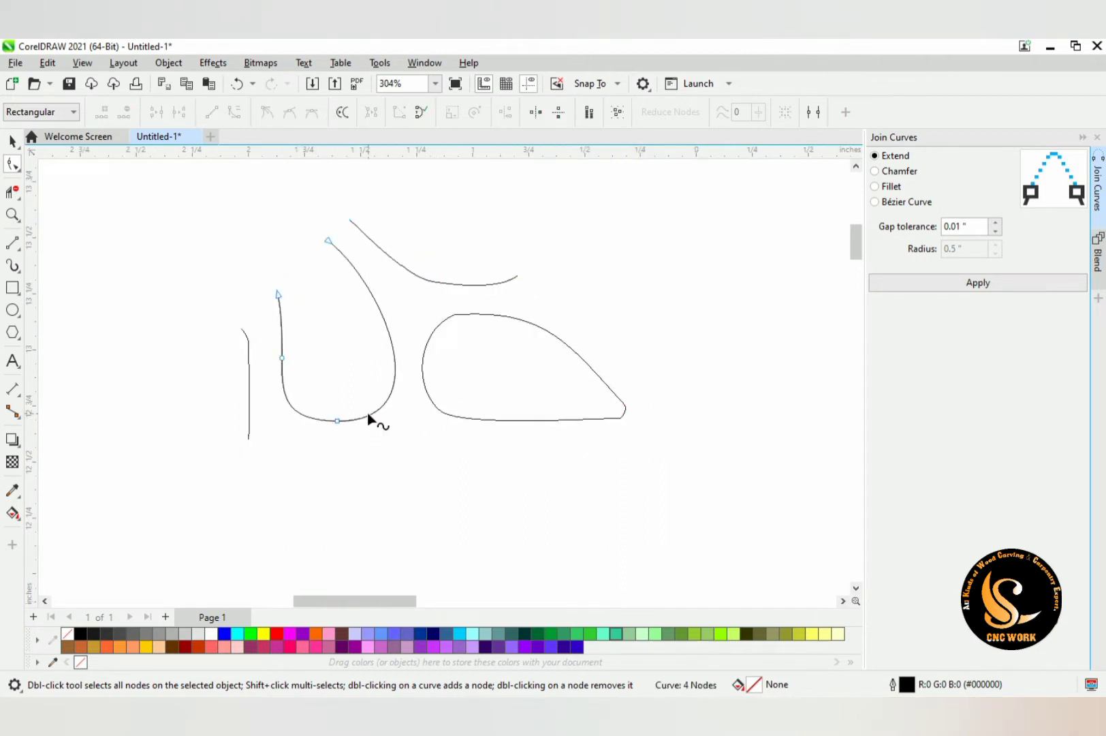
pyautogui.doubleClick(337, 421)
pyautogui.doubleClick(314, 424)
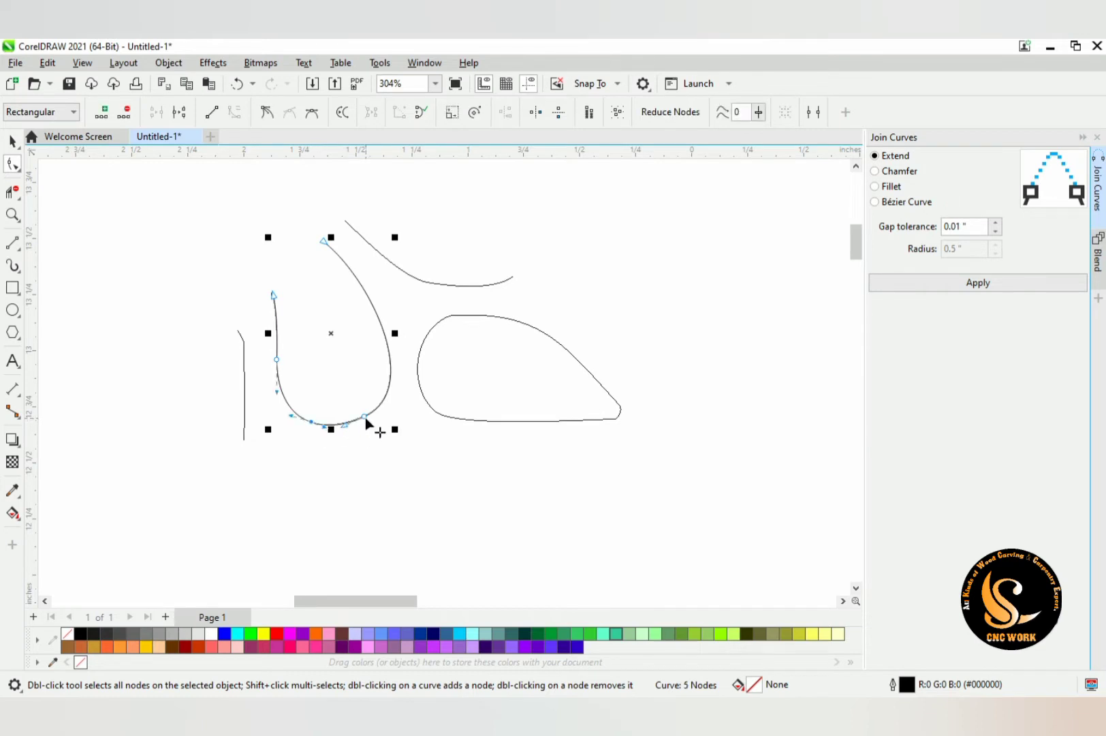
pyautogui.scroll(-1, 368, 427)
pyautogui.doubleClick(365, 417)
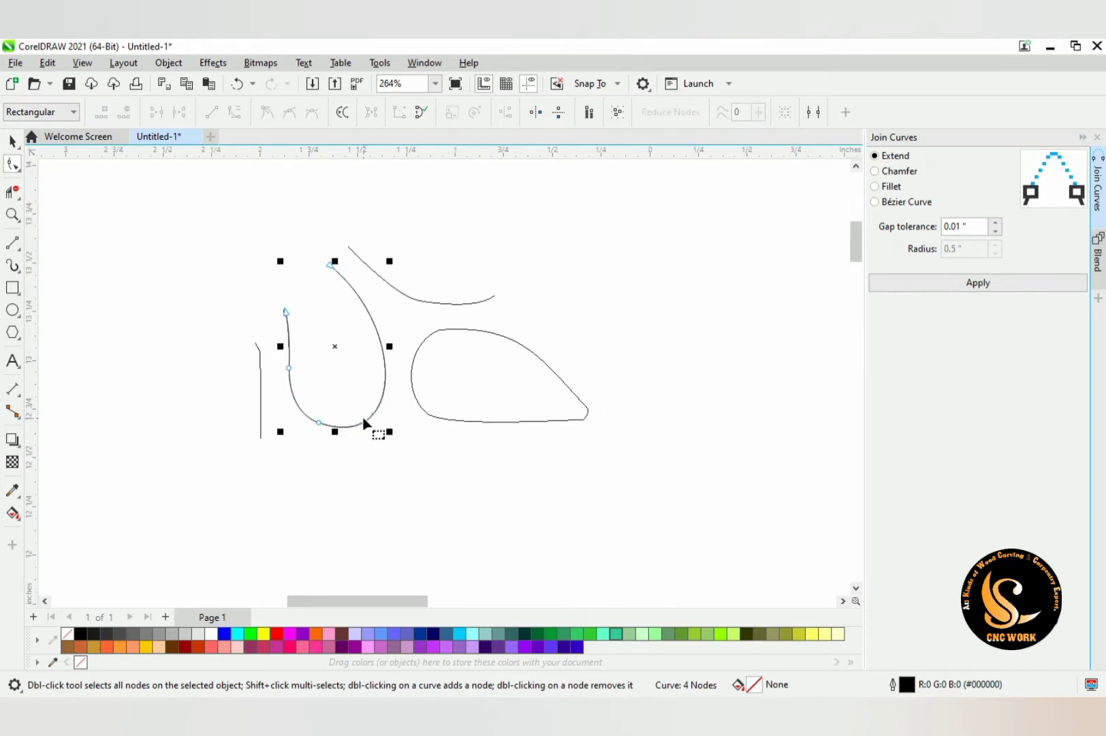
# Adjust the control handle of the U-shaped curve's bottom node to refine its rounded base
pyautogui.scroll(-4, 376, 426)
pyautogui.scroll(3, 373, 431)
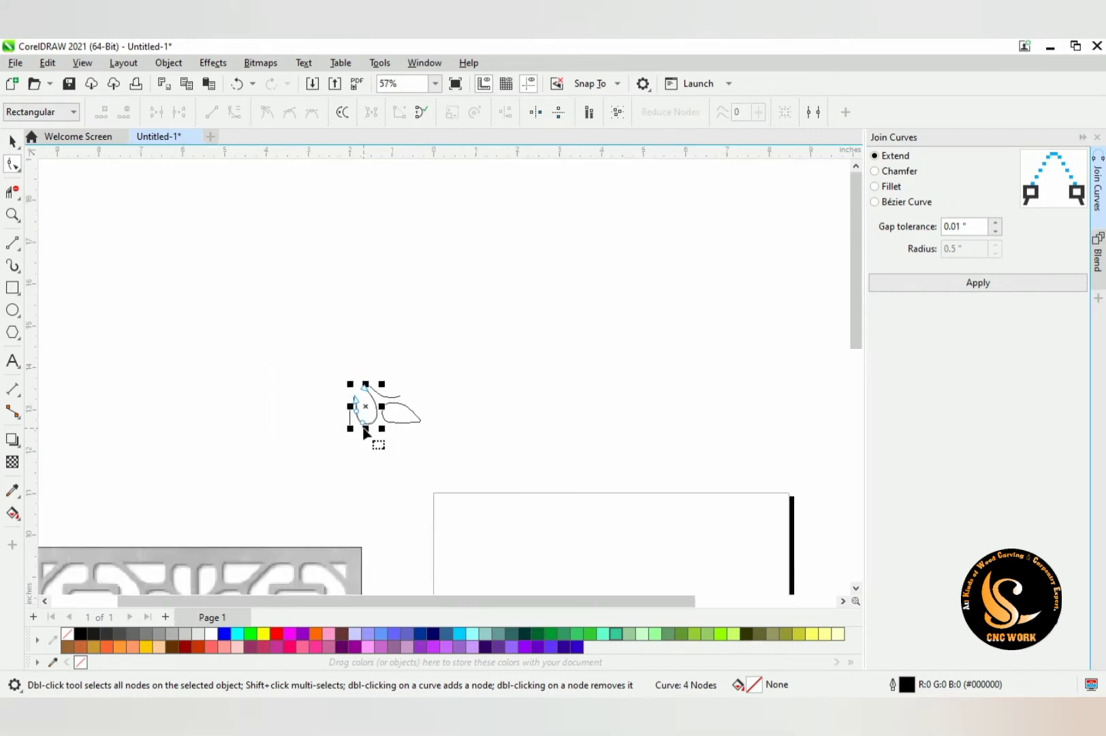
pyautogui.click(361, 415)
pyautogui.scroll(4, 364, 417)
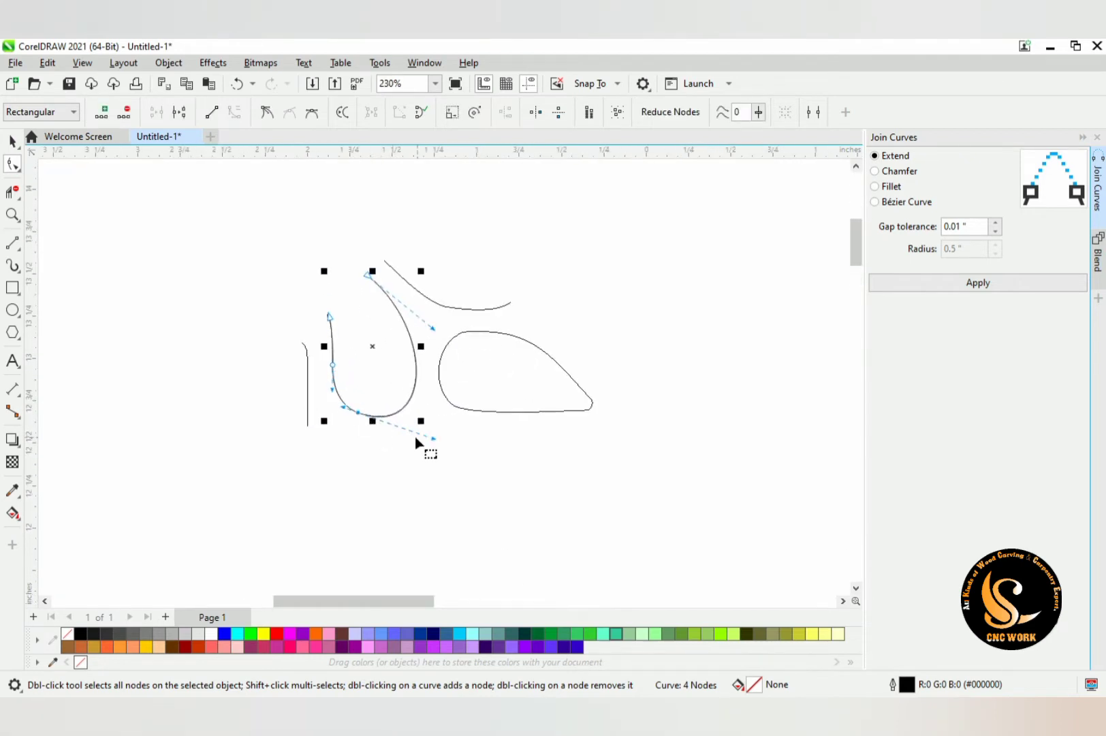
pyautogui.moveTo(432, 438); pyautogui.dragTo(425, 431)
pyautogui.click(298, 400)
# Try deleting the corner node of the short vertical curve beside the U shape
pyautogui.scroll(1, 298, 404)
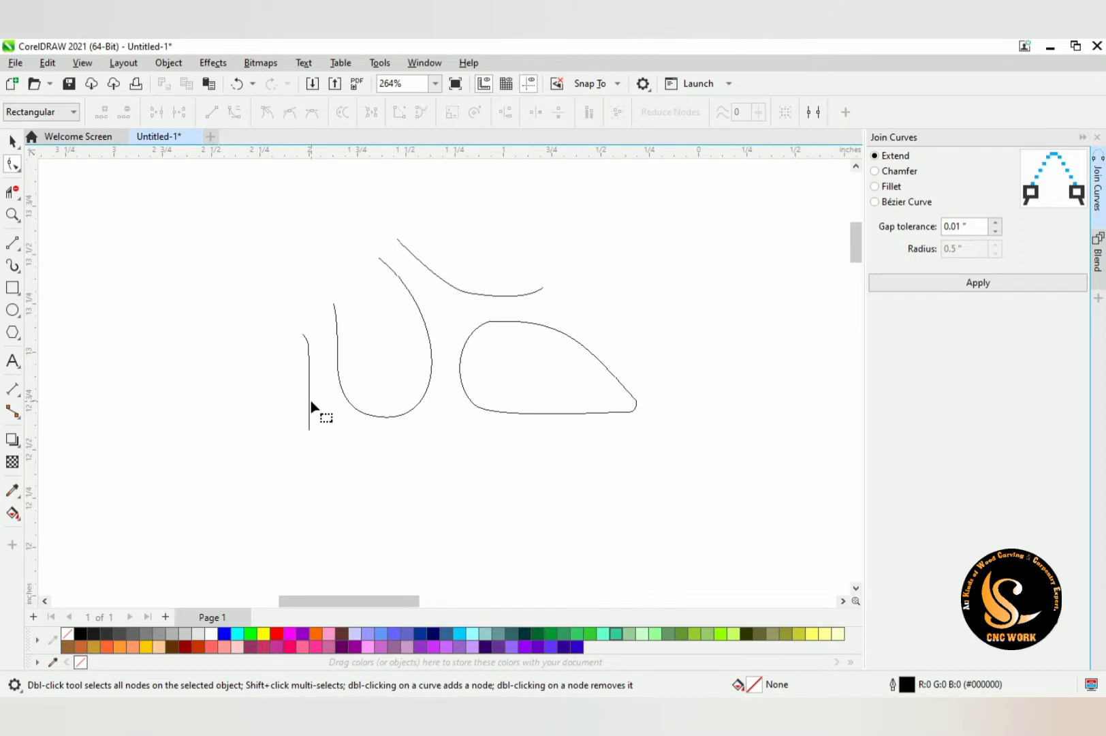
pyautogui.click(310, 407)
pyautogui.scroll(3, 310, 351)
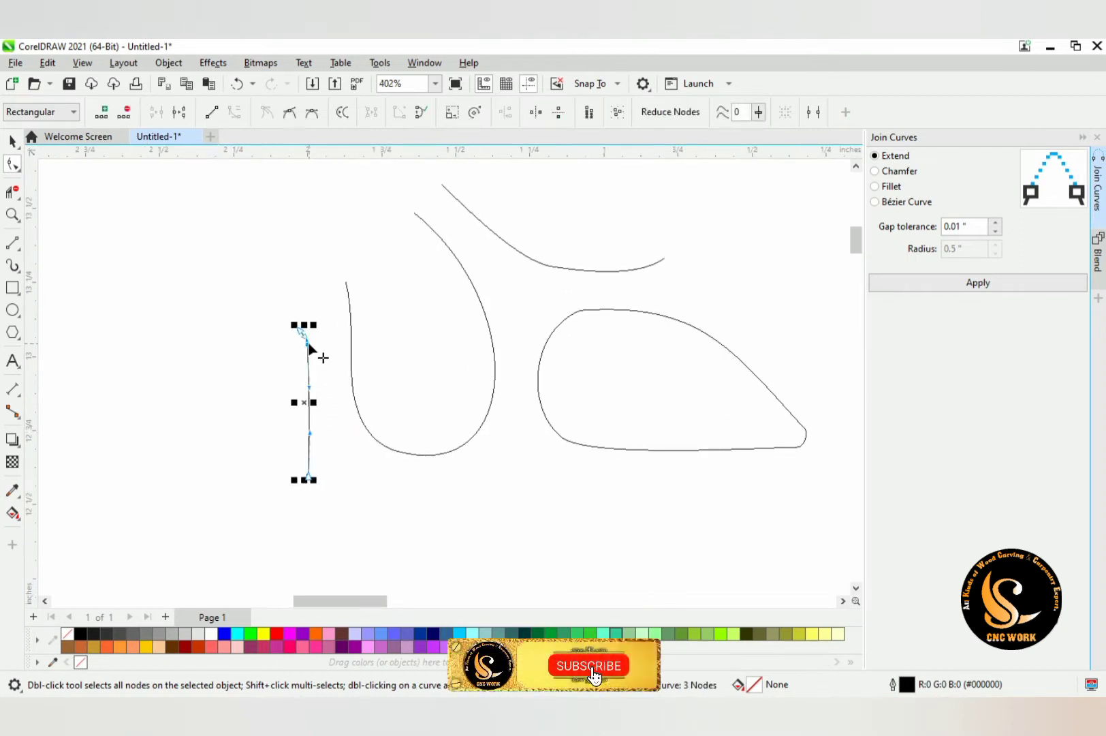
pyautogui.press('Delete')
pyautogui.scroll(-3, 319, 364)
pyautogui.scroll(1, 319, 368)
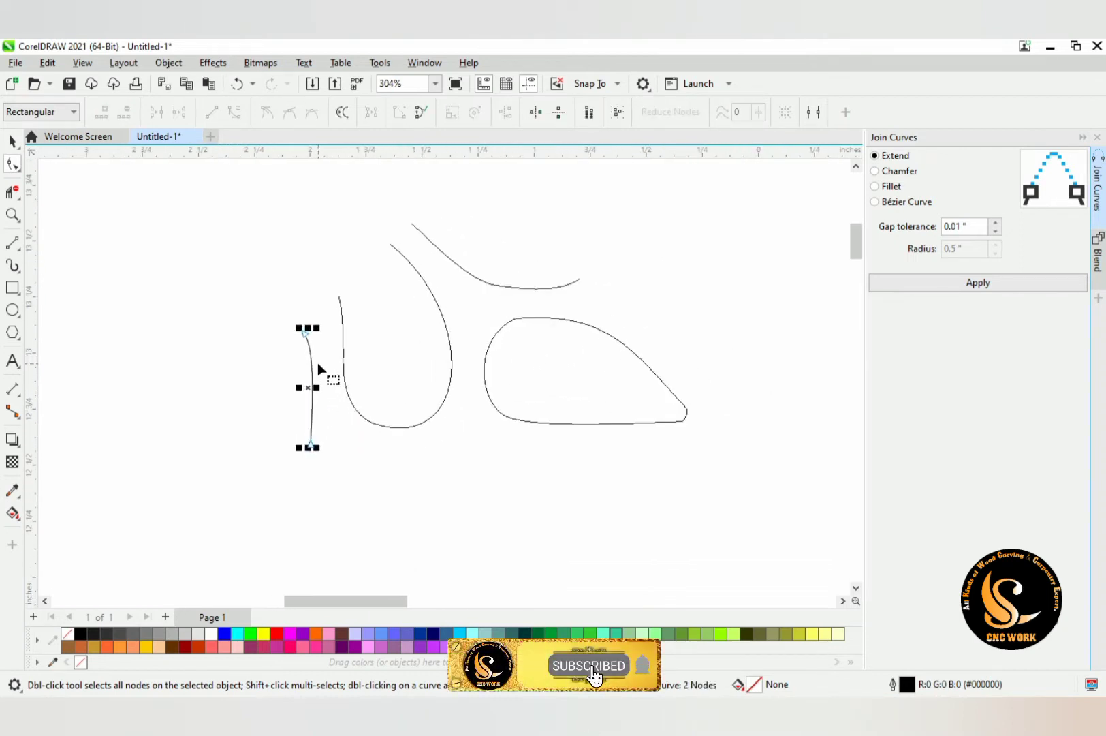
pyautogui.hotkey('ctrl', 'z')
# Round the short vertical curve's upper corner by adding a node on each side of the corner node and deleting it
pyautogui.scroll(4, 311, 343)
pyautogui.click(313, 336)
pyautogui.click(310, 333)
pyautogui.scroll(5, 301, 327)
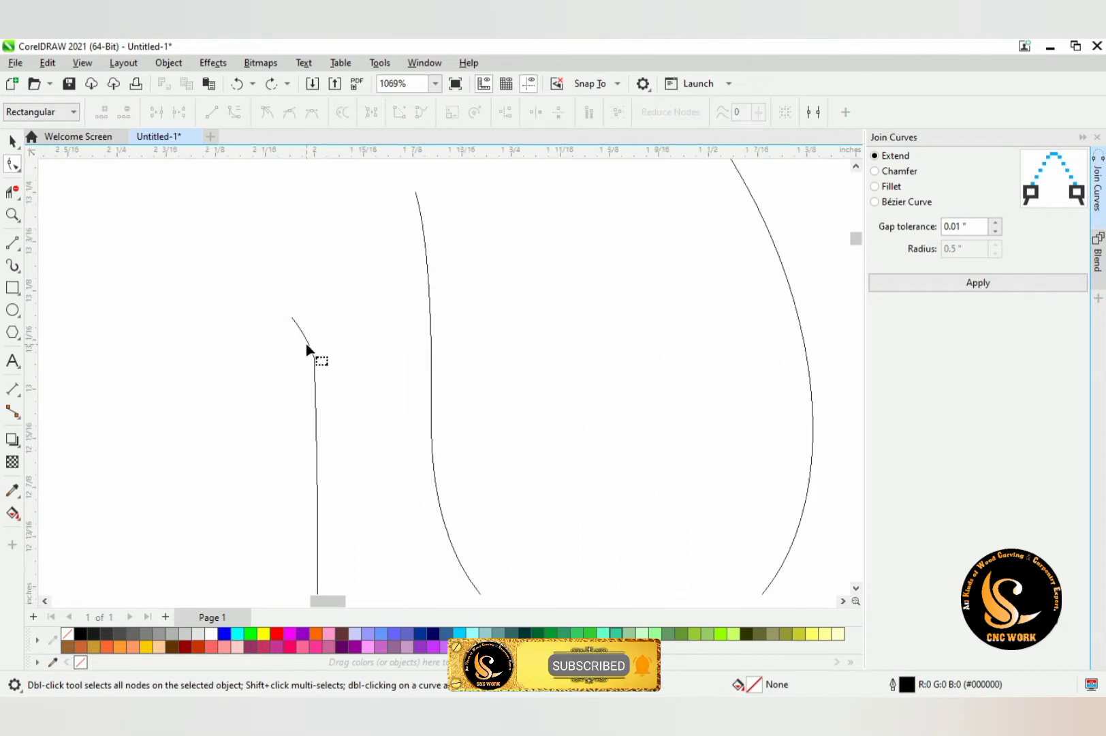
pyautogui.click(306, 345)
pyautogui.scroll(6, 307, 345)
pyautogui.doubleClick(309, 342)
pyautogui.scroll(2, 321, 368)
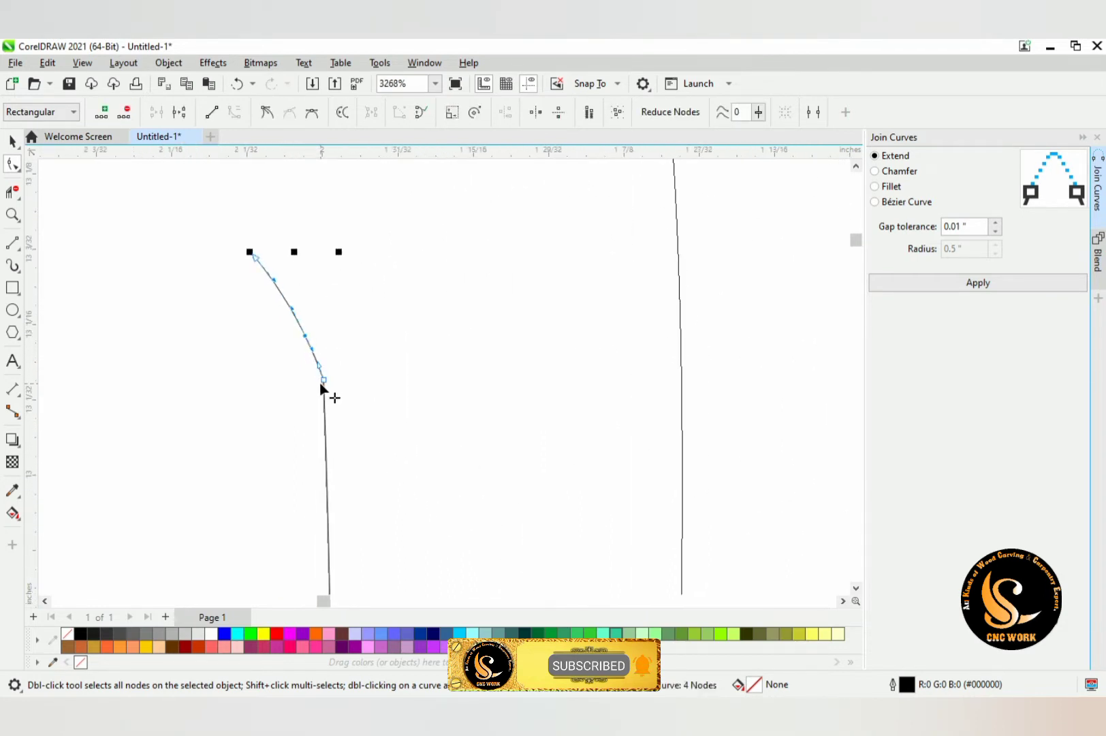
pyautogui.doubleClick(325, 441)
pyautogui.doubleClick(324, 380)
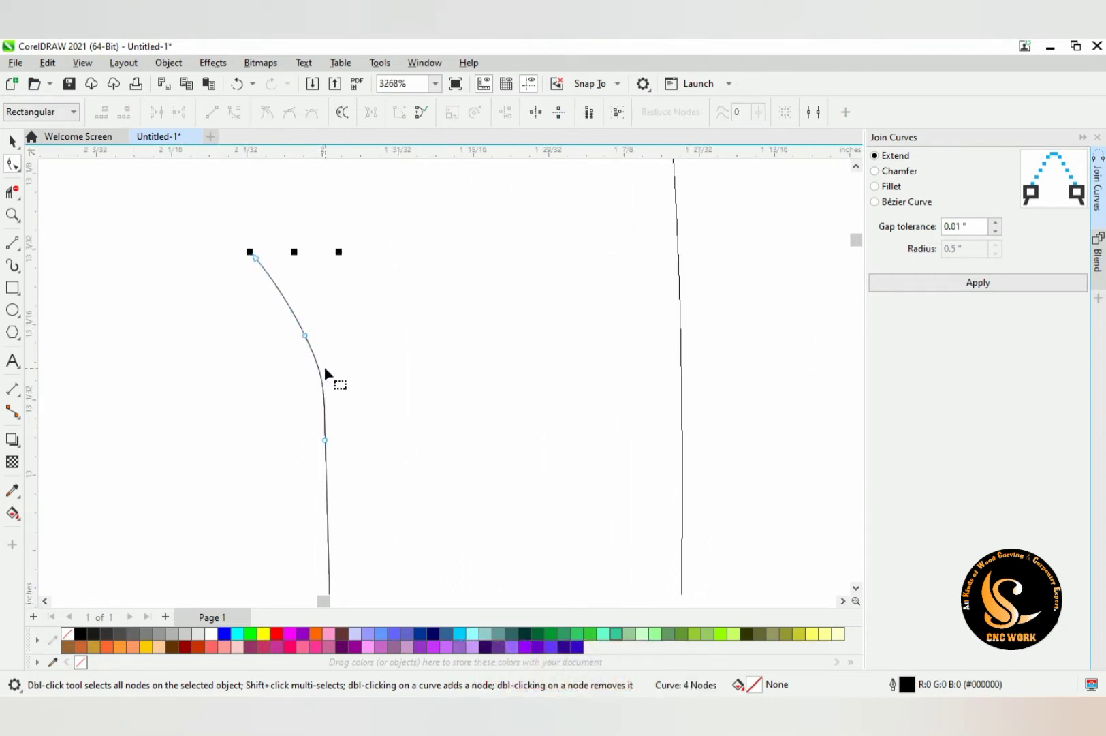
pyautogui.scroll(-7, 328, 360)
pyautogui.scroll(-3, 328, 365)
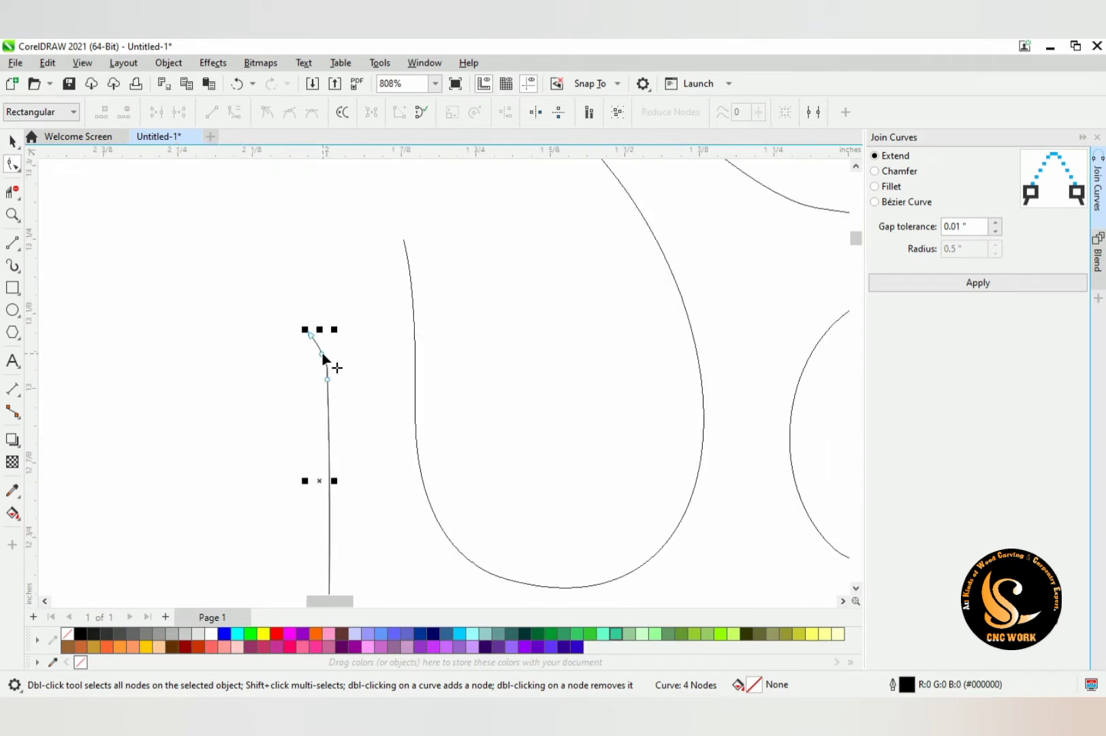
# Delete the leftover node at the rounded upper end of the short vertical curve
pyautogui.doubleClick(322, 353)
pyautogui.scroll(-5, 337, 355)
pyautogui.click(276, 324)
# Select the four traced curves and place copies of them over the lattice image and on the page
pyautogui.scroll(-5, 277, 323)
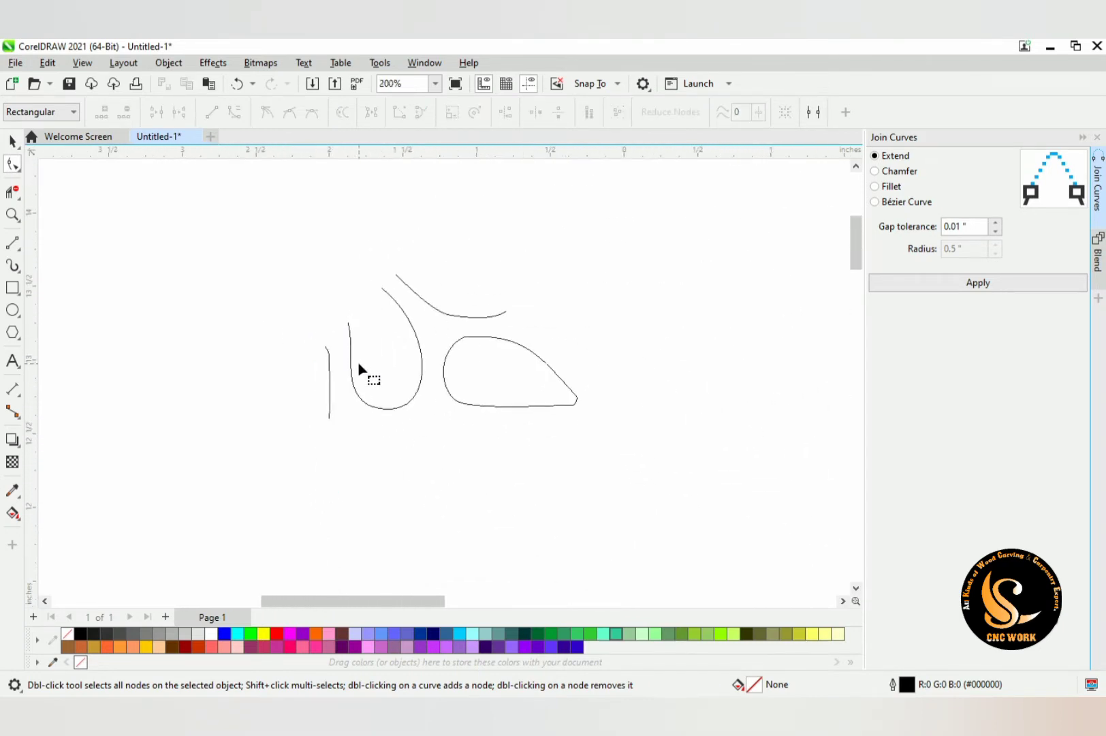
pyautogui.scroll(-2, 359, 367)
pyautogui.click(10, 139)
pyautogui.scroll(-10, 511, 297)
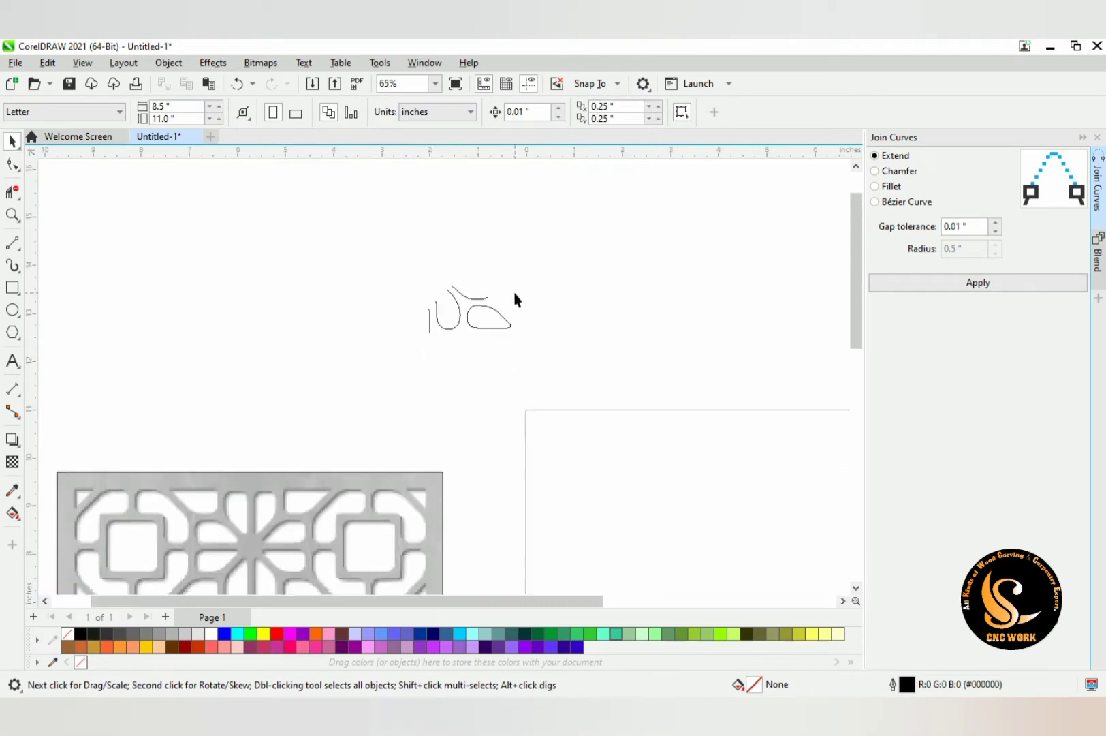
pyautogui.moveTo(535, 272); pyautogui.dragTo(392, 364)
pyautogui.scroll(-1, 500, 310)
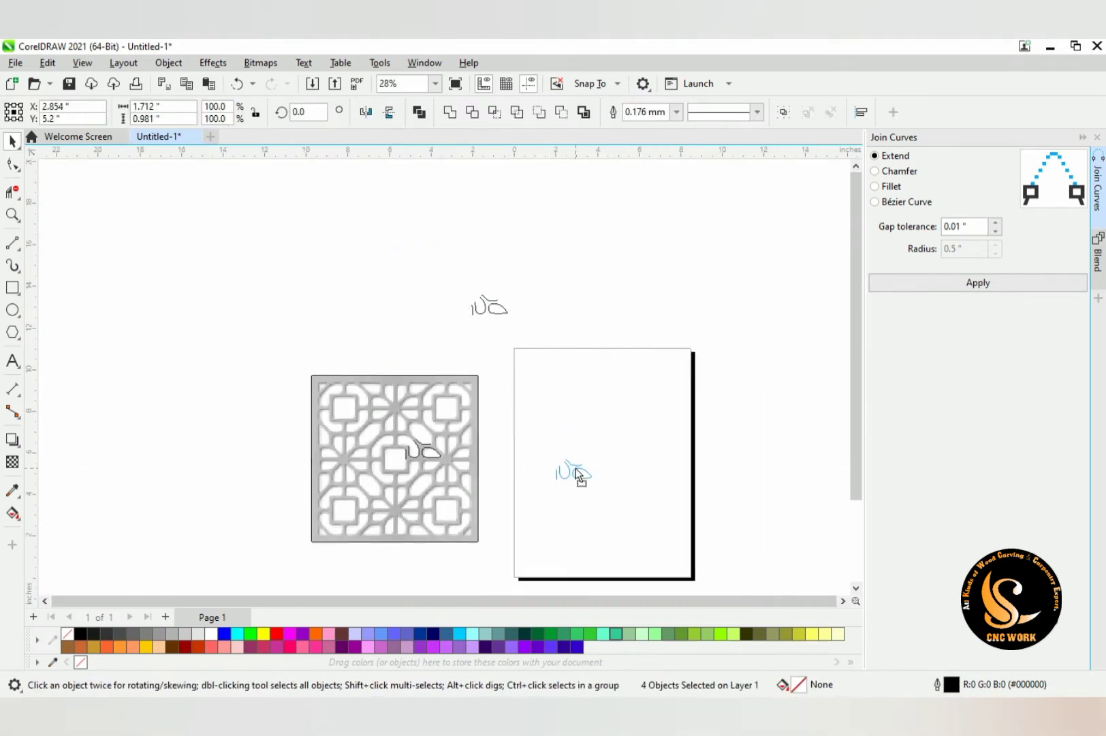
pyautogui.moveTo(541, 467); pyautogui.dragTo(541, 467)
# Try mirroring the four curves on the page upward, and undo it
pyautogui.scroll(4, 563, 503)
pyautogui.moveTo(615, 390); pyautogui.dragTo(447, 500)
pyautogui.scroll(1, 498, 470)
pyautogui.scroll(1, 497, 470)
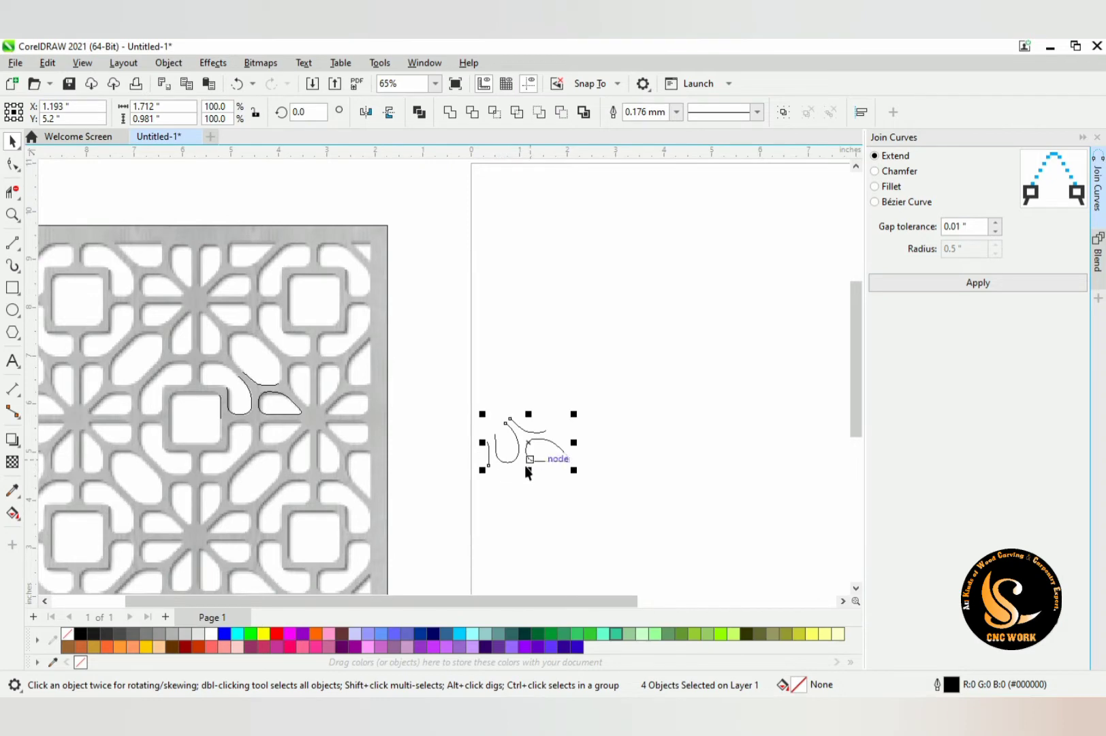
pyautogui.moveTo(529, 471); pyautogui.dragTo(529, 372)
pyautogui.hotkey('ctrl', 'z')
# Mirror a copy of the four curves on the page downward to form a symmetrical eight-curve motif
pyautogui.moveTo(614, 372); pyautogui.dragTo(458, 480)
pyautogui.click(528, 442)
pyautogui.moveTo(626, 370); pyautogui.dragTo(412, 505)
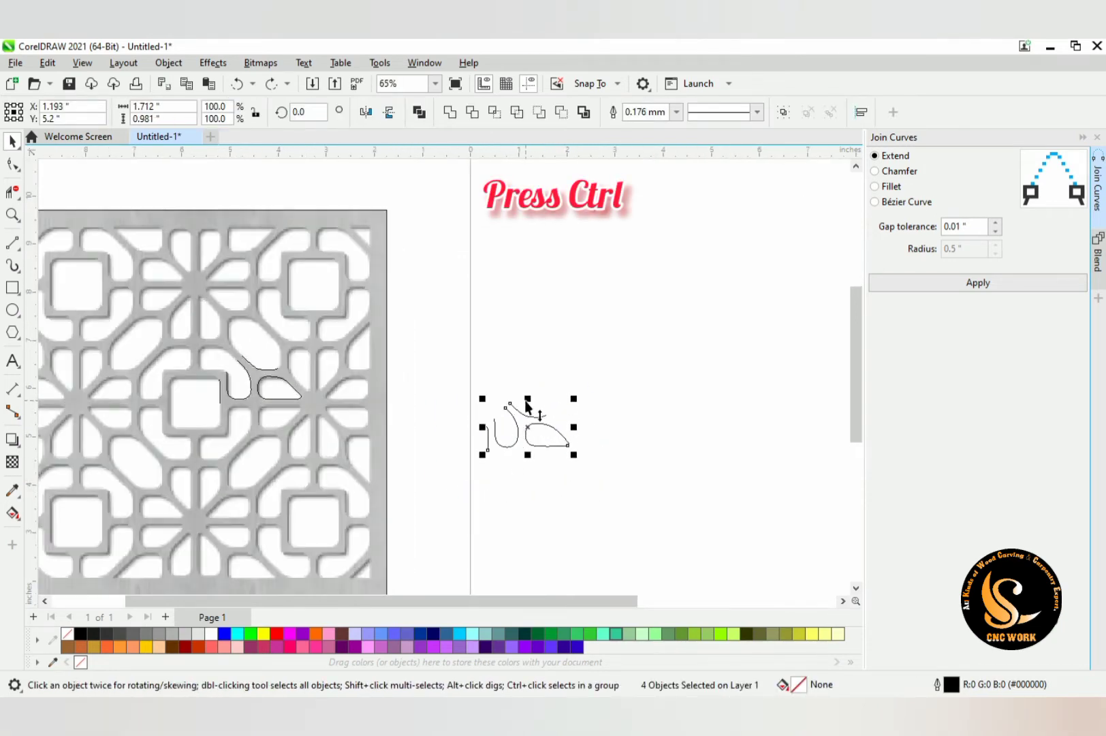
pyautogui.moveTo(528, 414); pyautogui.dragTo(529, 485)
# Rotate the eight-curve motif 45 degrees clockwise
pyautogui.moveTo(628, 371); pyautogui.dragTo(514, 523)
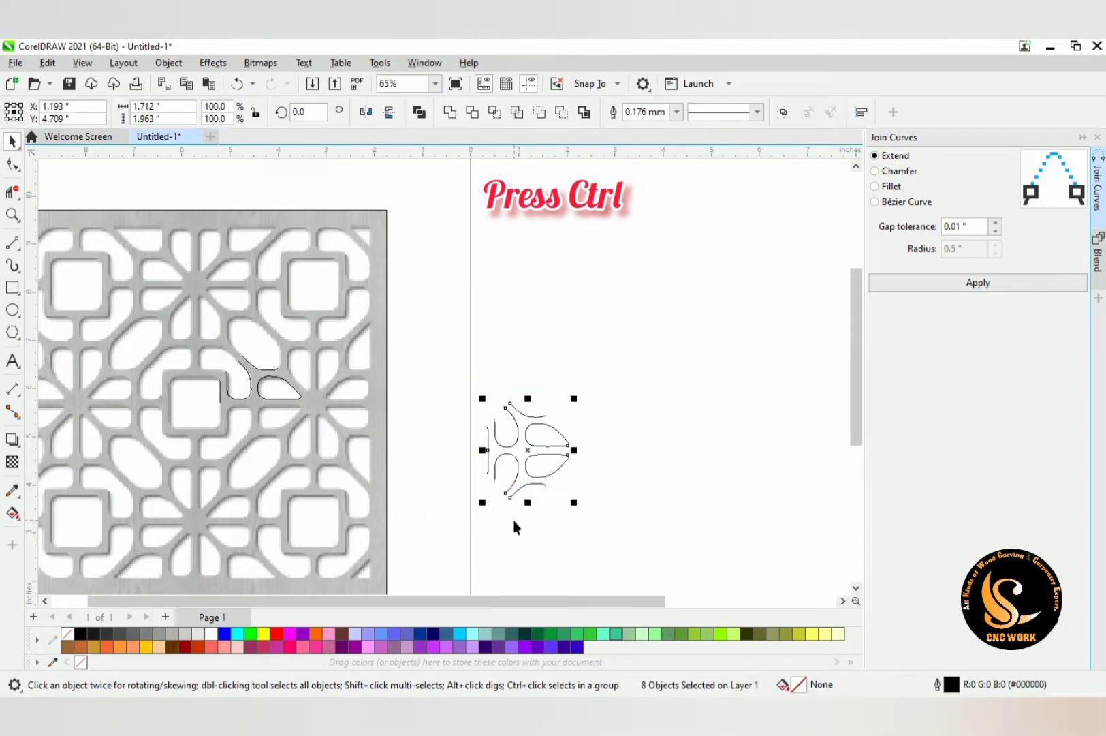
pyautogui.scroll(1, 528, 465)
pyautogui.click(528, 465)
pyautogui.moveTo(583, 409); pyautogui.dragTo(621, 474)
# Mirror a copy of the rotated motif upward so the two halves meet edge to edge
pyautogui.moveTo(641, 377); pyautogui.dragTo(446, 557)
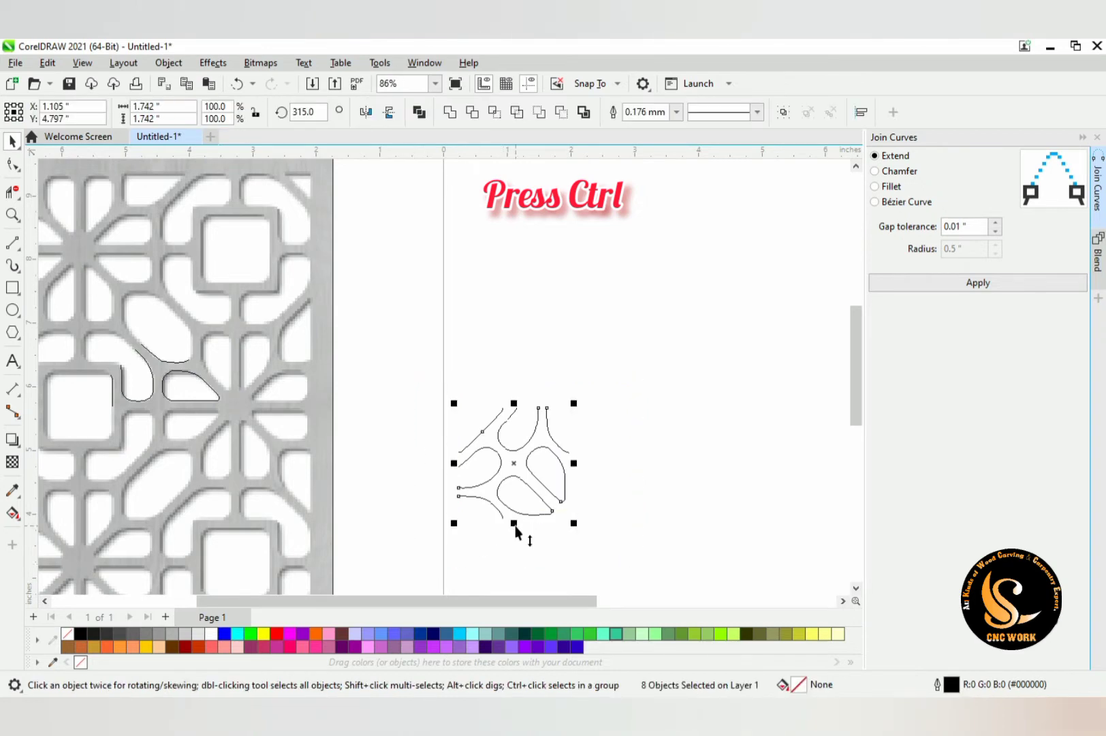
pyautogui.moveTo(514, 524); pyautogui.dragTo(549, 368)
pyautogui.rightClick(548, 369)
pyautogui.click(595, 379)
pyautogui.scroll(-1, 561, 329)
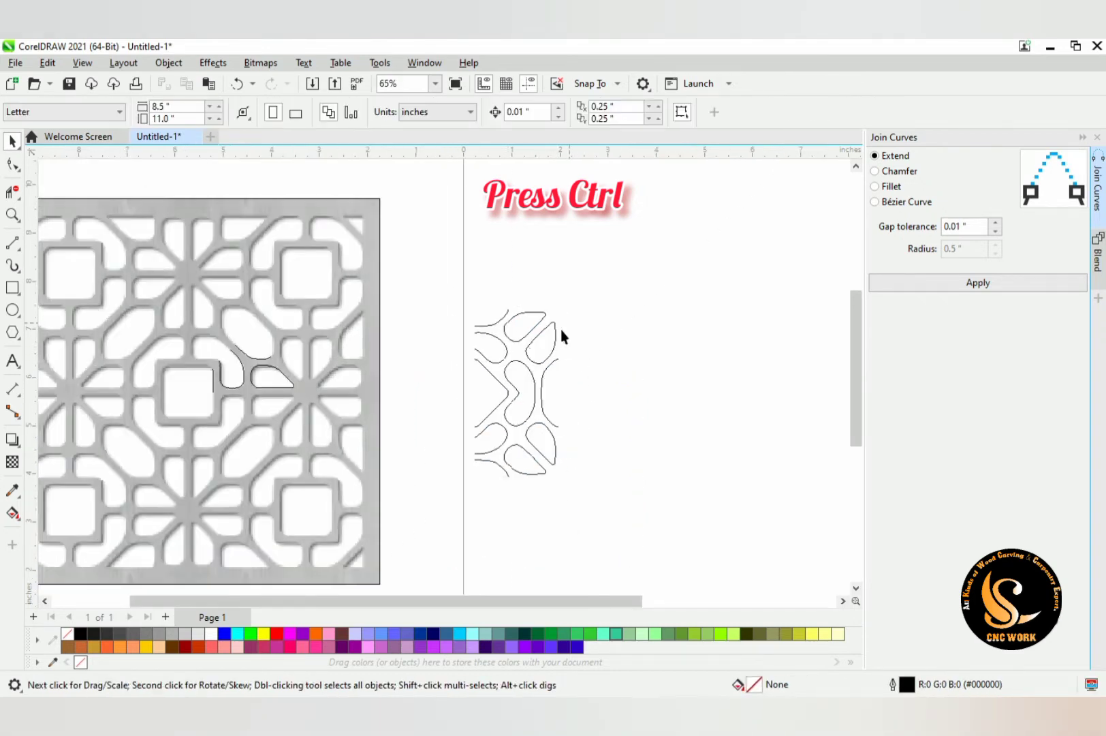
# Join the touching curves of the two stacked motifs using Extend with a 0.01" gap tolerance
pyautogui.scroll(-3, 488, 473)
pyautogui.moveTo(383, 530); pyautogui.dragTo(415, 526)
pyautogui.click(588, 437)
pyautogui.scroll(2, 590, 433)
pyautogui.click(996, 285)
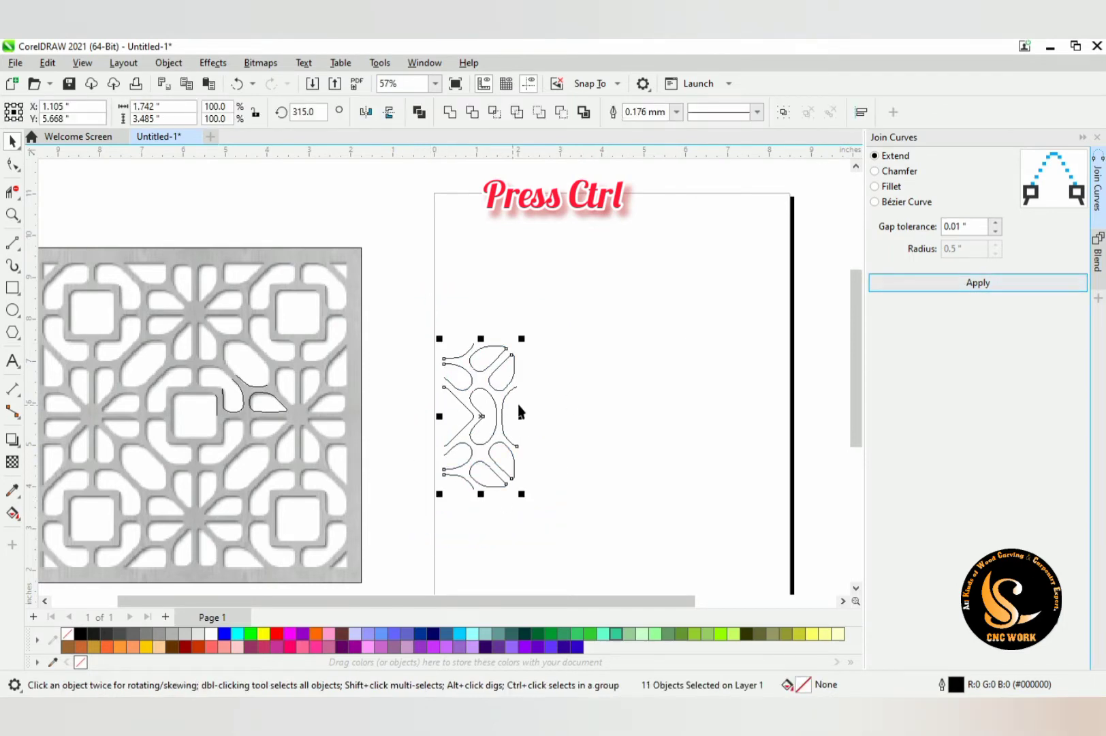
# Mirror a copy of the joined motifs to the right to complete a square tile, and move the tile above the page
pyautogui.moveTo(444, 424); pyautogui.dragTo(594, 417)
pyautogui.moveTo(647, 297); pyautogui.dragTo(404, 525)
pyautogui.scroll(-4, 404, 525)
pyautogui.moveTo(470, 460); pyautogui.dragTo(475, 276)
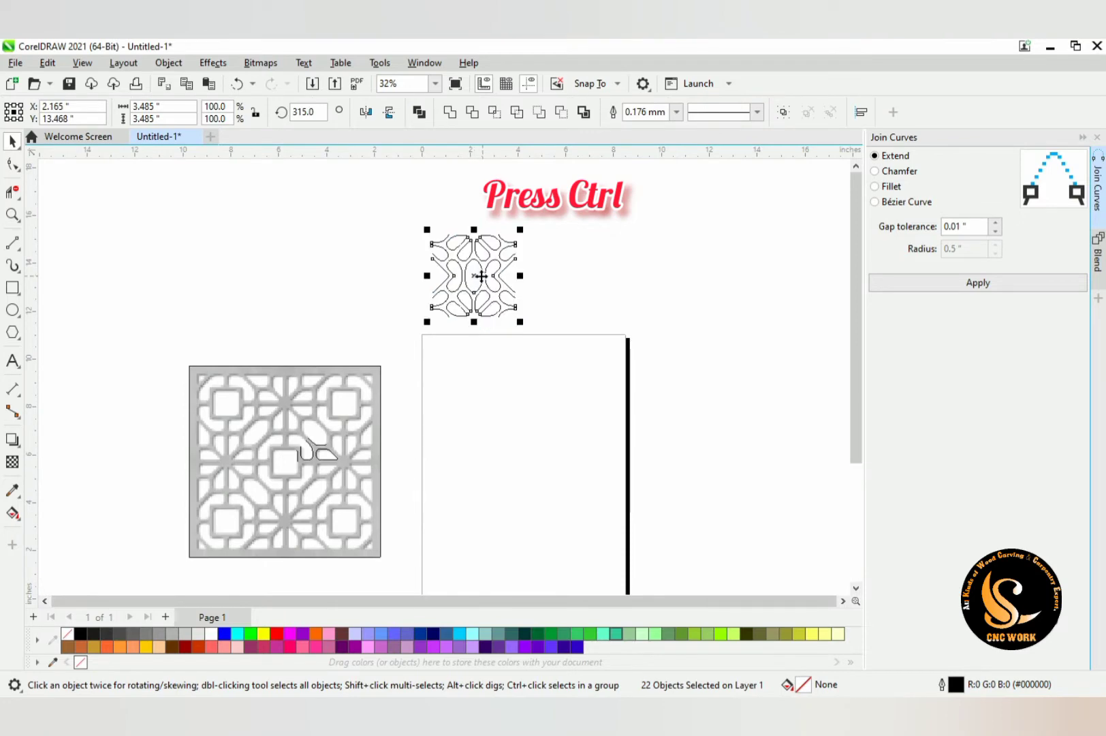
pyautogui.rightClick(482, 269)
pyautogui.click(550, 387)
# Mirror a copy of the square tile to the right and join the curves of the resulting strip
pyautogui.moveTo(385, 341); pyautogui.dragTo(573, 321)
pyautogui.click(979, 283)
pyautogui.scroll(4, 511, 227)
pyautogui.moveTo(708, 219); pyautogui.dragTo(310, 402)
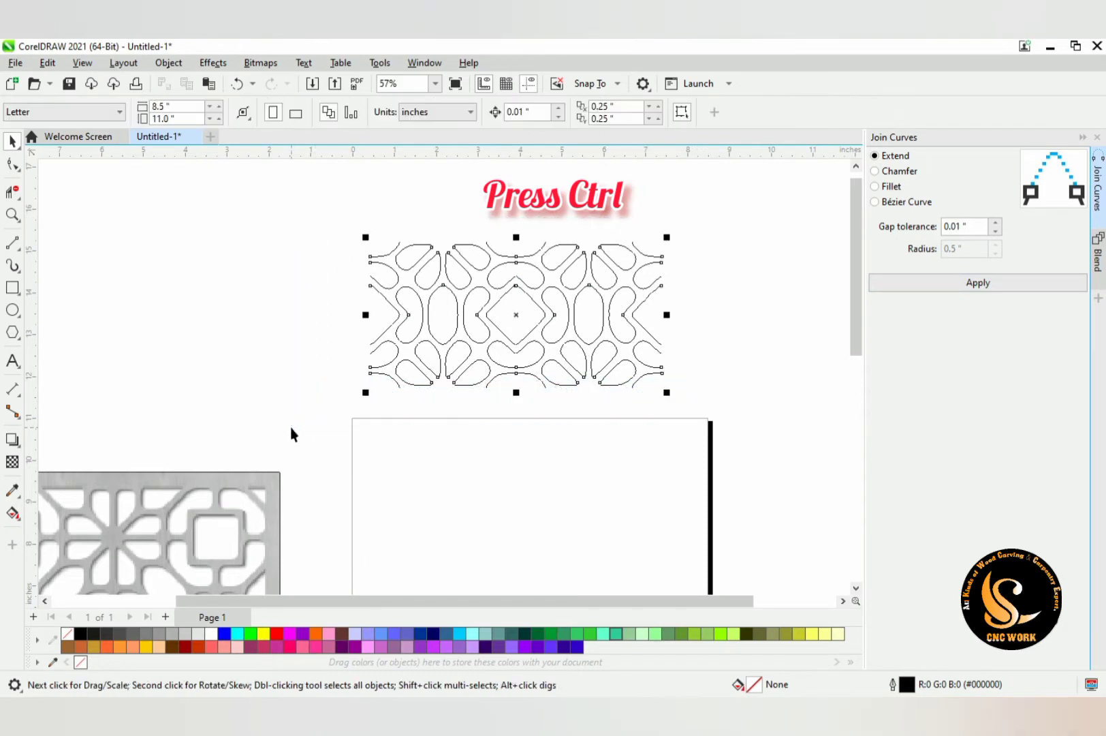
pyautogui.click(976, 282)
pyautogui.scroll(-2, 459, 249)
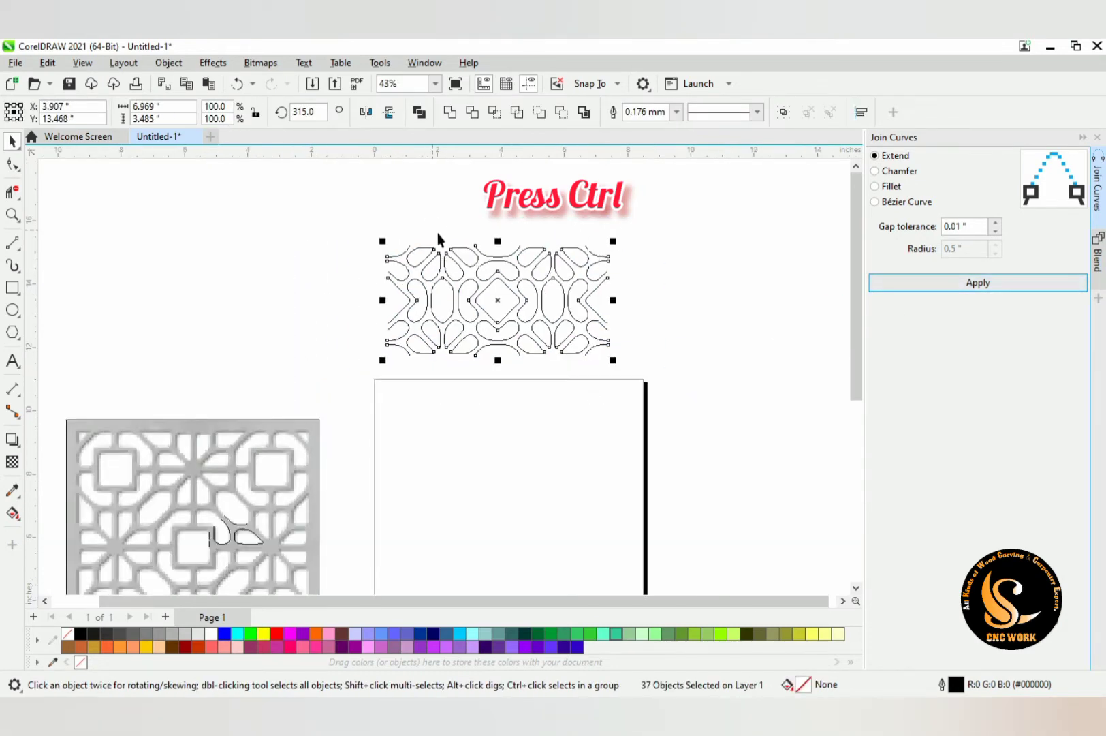
# Double the two-tile strip with a copy mirrored to the right, and join the curves of all four tiles
pyautogui.moveTo(384, 301); pyautogui.dragTo(613, 313)
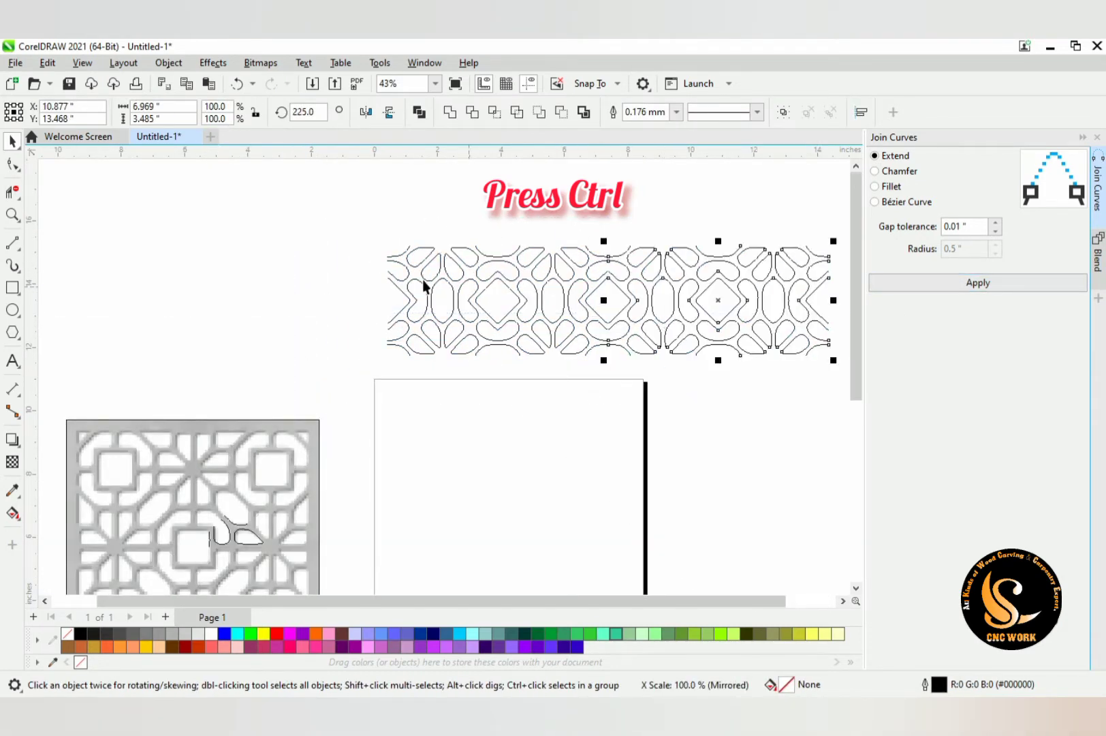
pyautogui.scroll(-3, 416, 284)
pyautogui.moveTo(649, 257); pyautogui.dragTo(649, 248)
pyautogui.moveTo(324, 362); pyautogui.dragTo(325, 361)
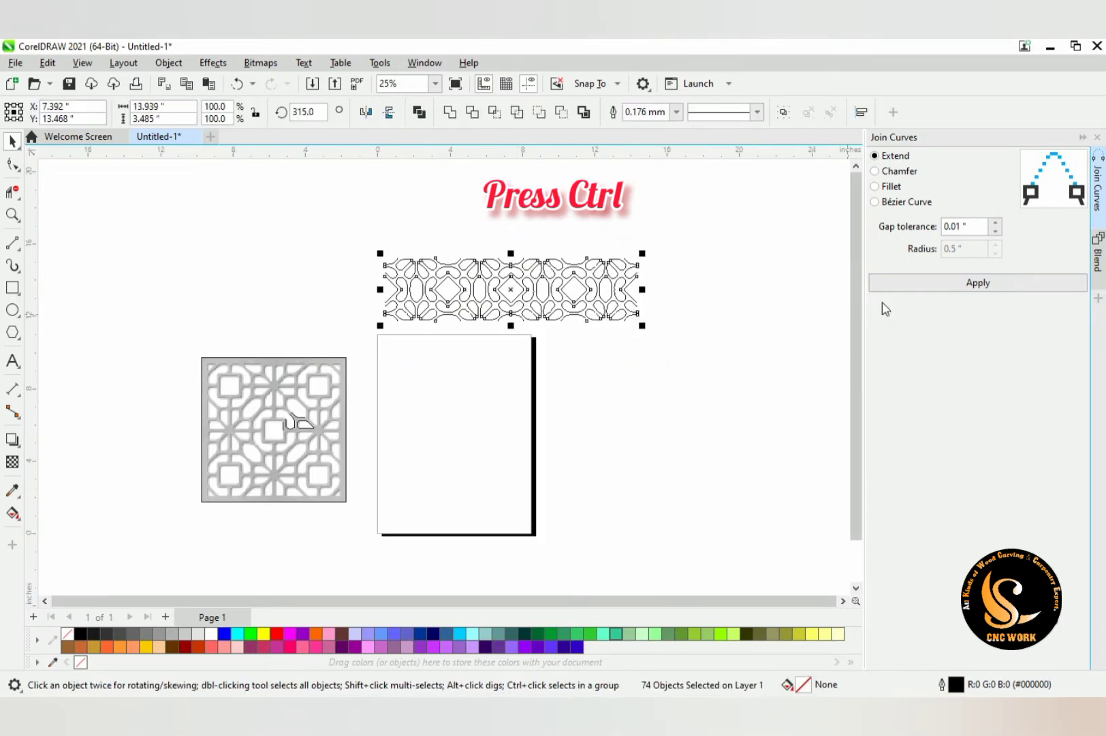
pyautogui.click(886, 282)
# Select the whole four-tile strip and mirror a copy of it to the right
pyautogui.scroll(2, 579, 310)
pyautogui.moveTo(251, 225); pyautogui.dragTo(374, 276)
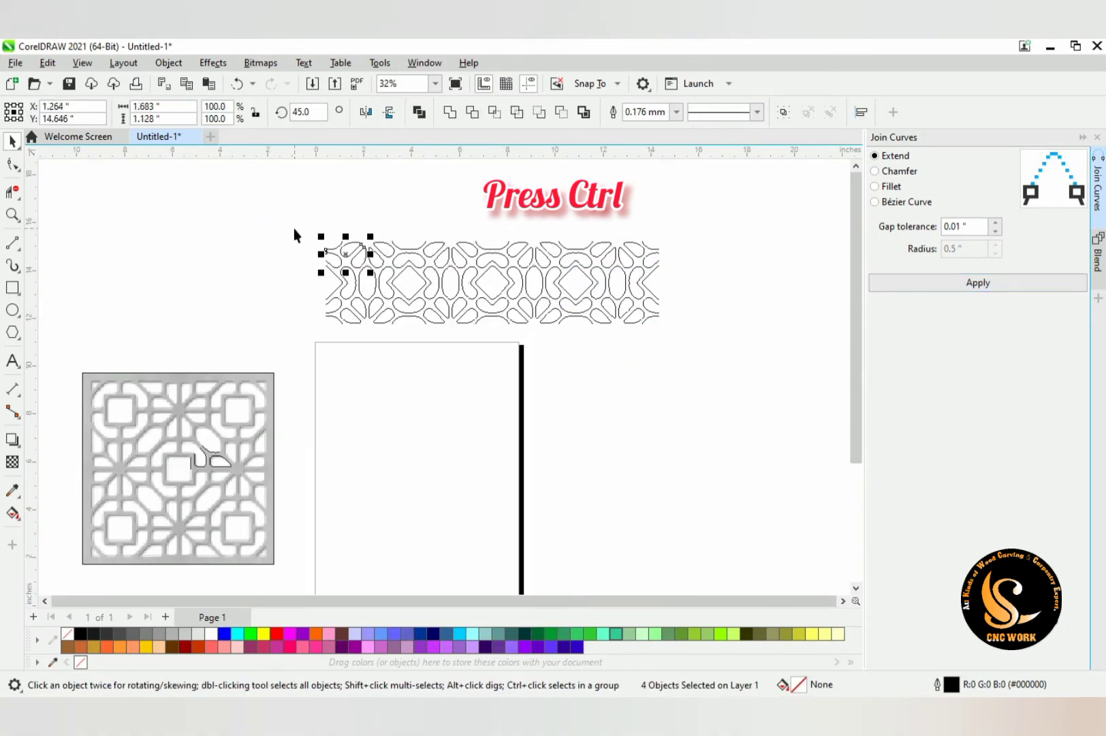
pyautogui.moveTo(293, 229); pyautogui.dragTo(689, 373)
pyautogui.click(700, 347)
pyautogui.scroll(-1, 457, 330)
pyautogui.moveTo(621, 240); pyautogui.dragTo(666, 364)
pyautogui.scroll(-2, 467, 408)
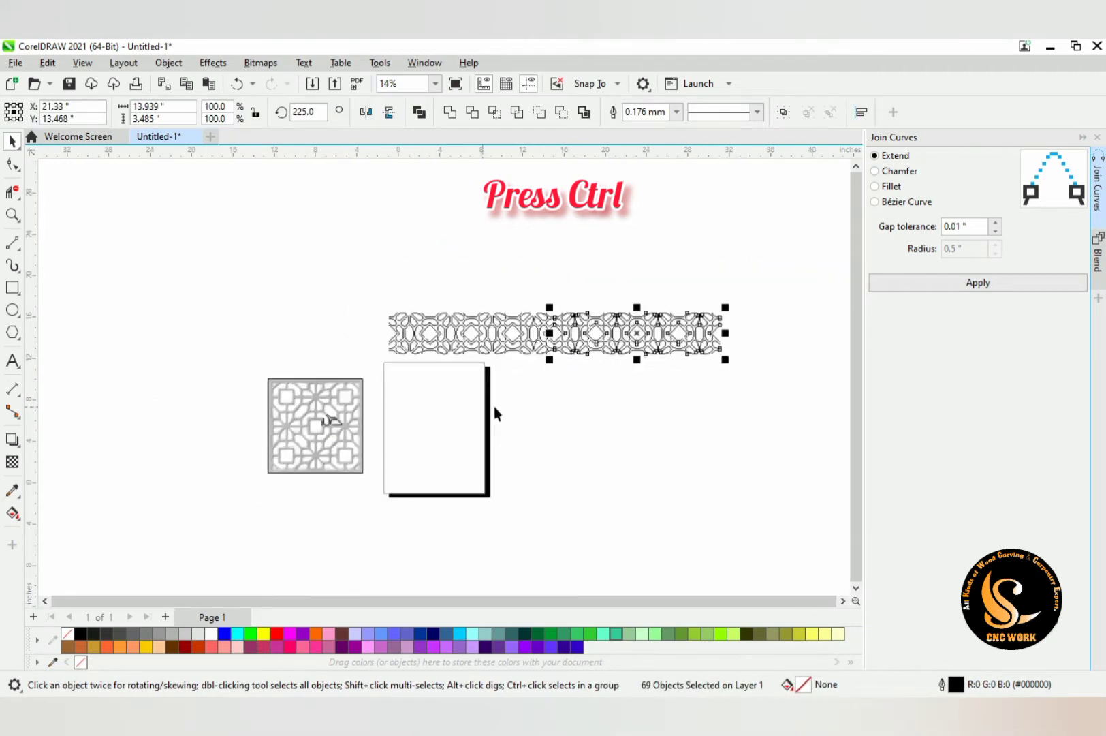
# Join the touching curves across the full eight-tile strip
pyautogui.scroll(1, 597, 395)
pyautogui.moveTo(804, 259); pyautogui.dragTo(481, 359)
pyautogui.moveTo(322, 389); pyautogui.dragTo(321, 389)
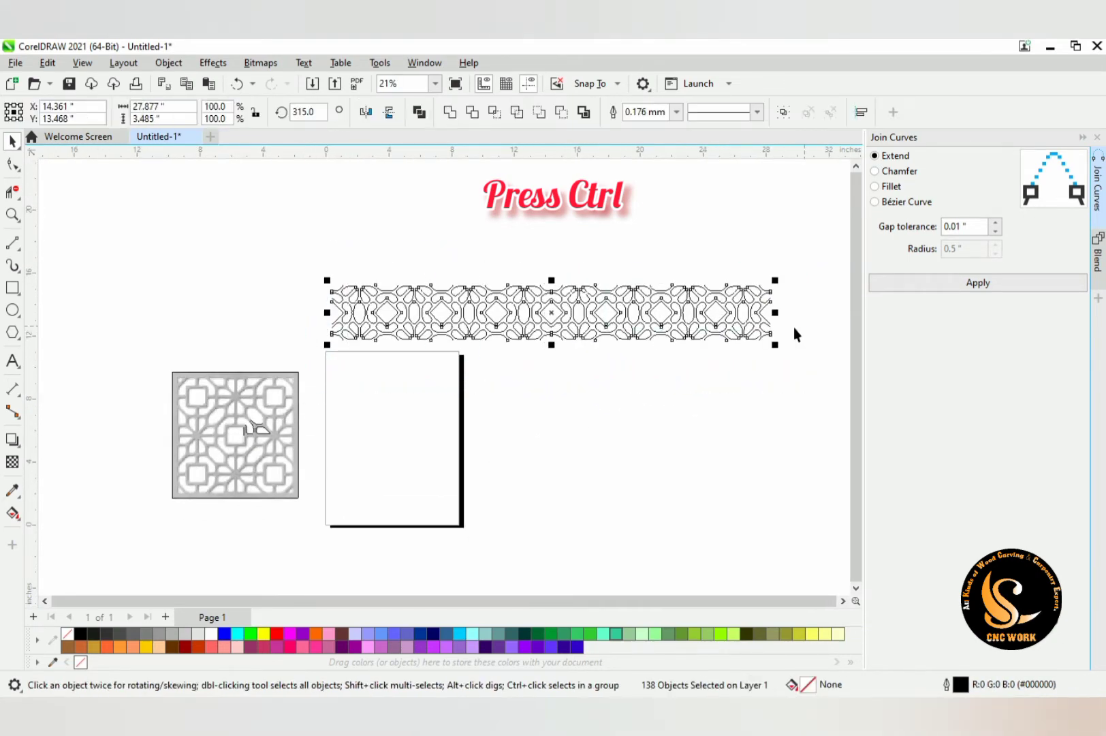
pyautogui.click(978, 282)
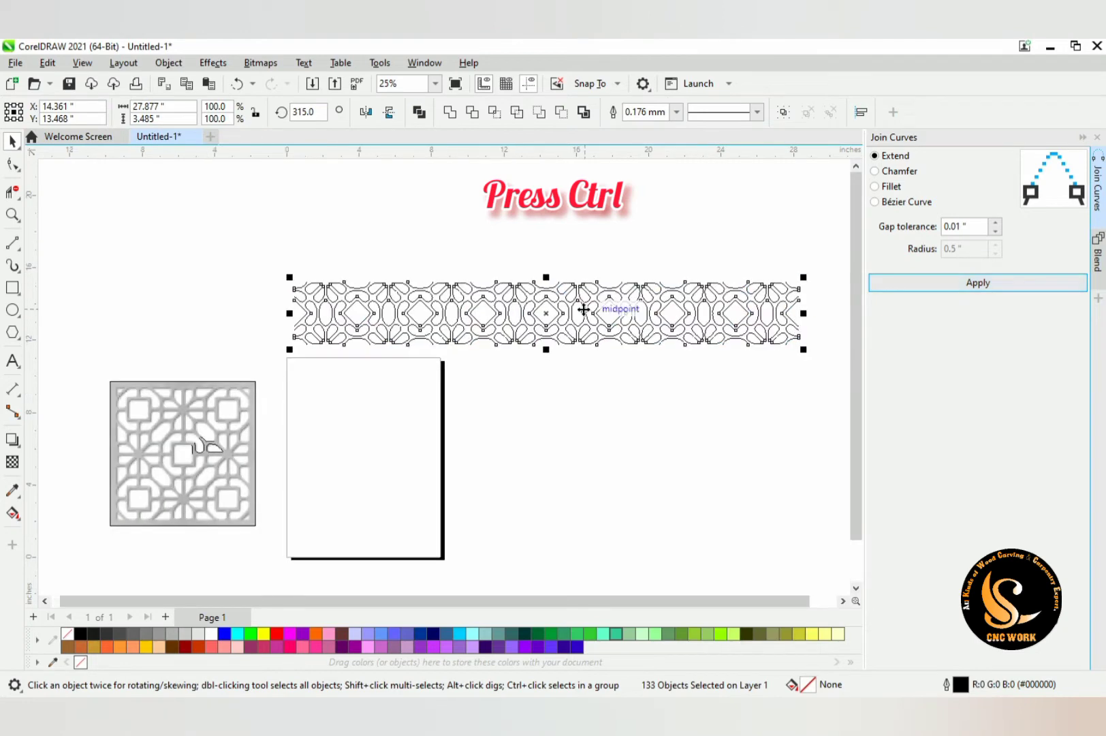
# Mirror a copy of the eight-tile strip downward to make a second row, and join the curves of both rows
pyautogui.scroll(1, 637, 310)
pyautogui.scroll(-1, 415, 384)
pyautogui.moveTo(502, 306); pyautogui.dragTo(499, 388)
pyautogui.rightClick(500, 388)
pyautogui.moveTo(734, 255); pyautogui.dragTo(365, 462)
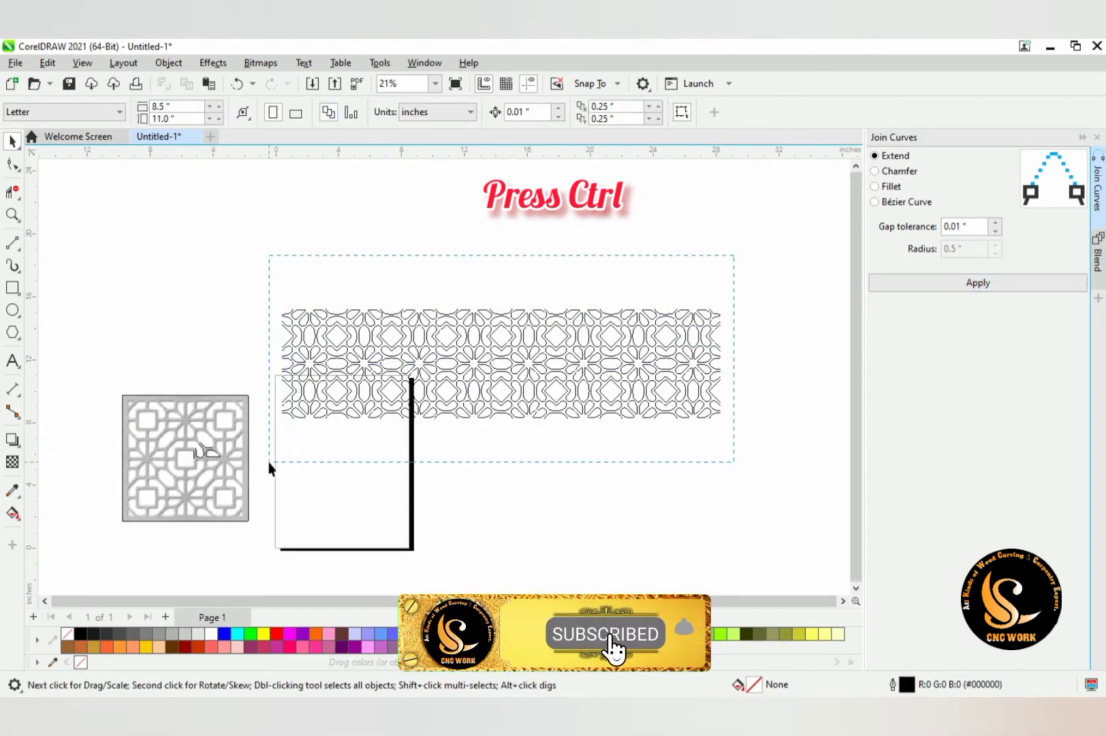
pyautogui.moveTo(257, 465); pyautogui.dragTo(257, 466)
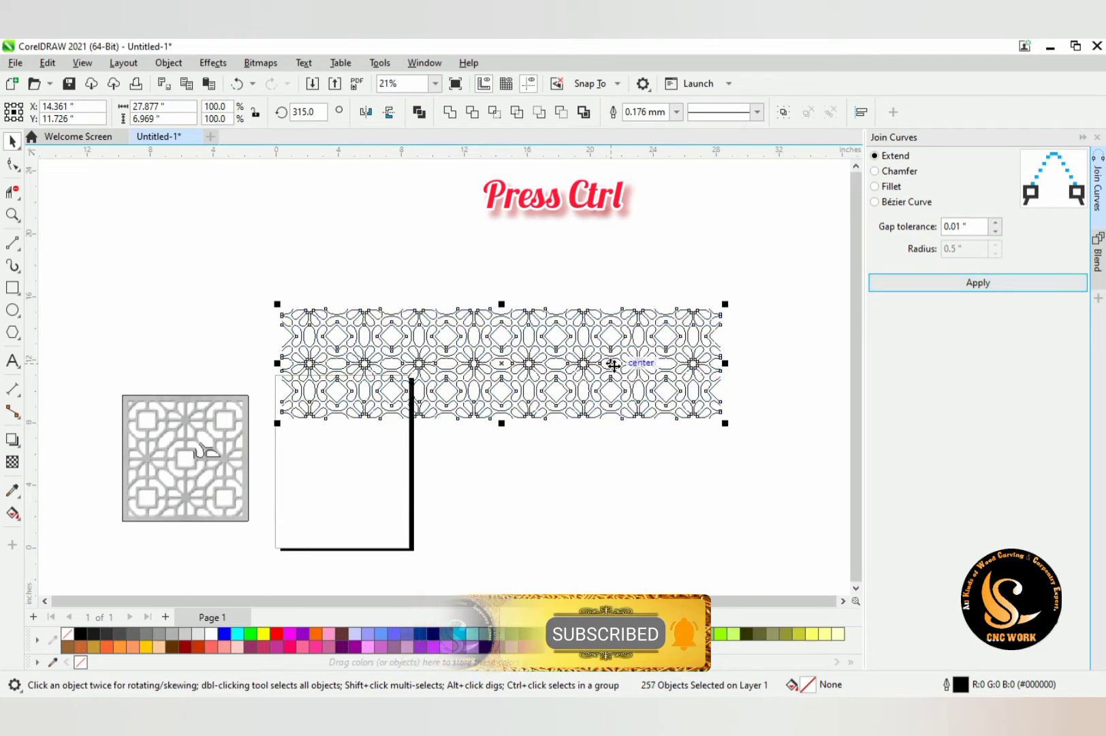
# Mirror a copy of the two-row block downward to make four rows, and join all their curves
pyautogui.moveTo(502, 305); pyautogui.dragTo(497, 472)
pyautogui.rightClick(497, 471)
pyautogui.scroll(-1, 496, 274)
pyautogui.click(687, 265)
pyautogui.moveTo(688, 269); pyautogui.dragTo(376, 458)
pyautogui.click(969, 279)
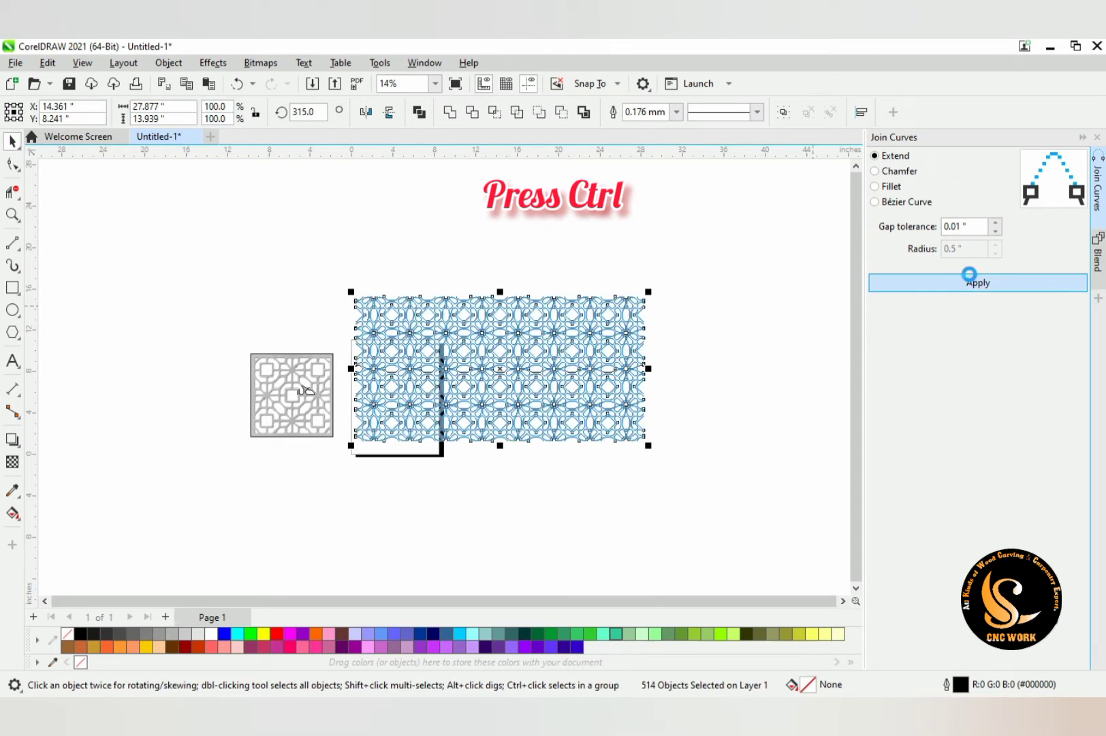
pyautogui.click(685, 399)
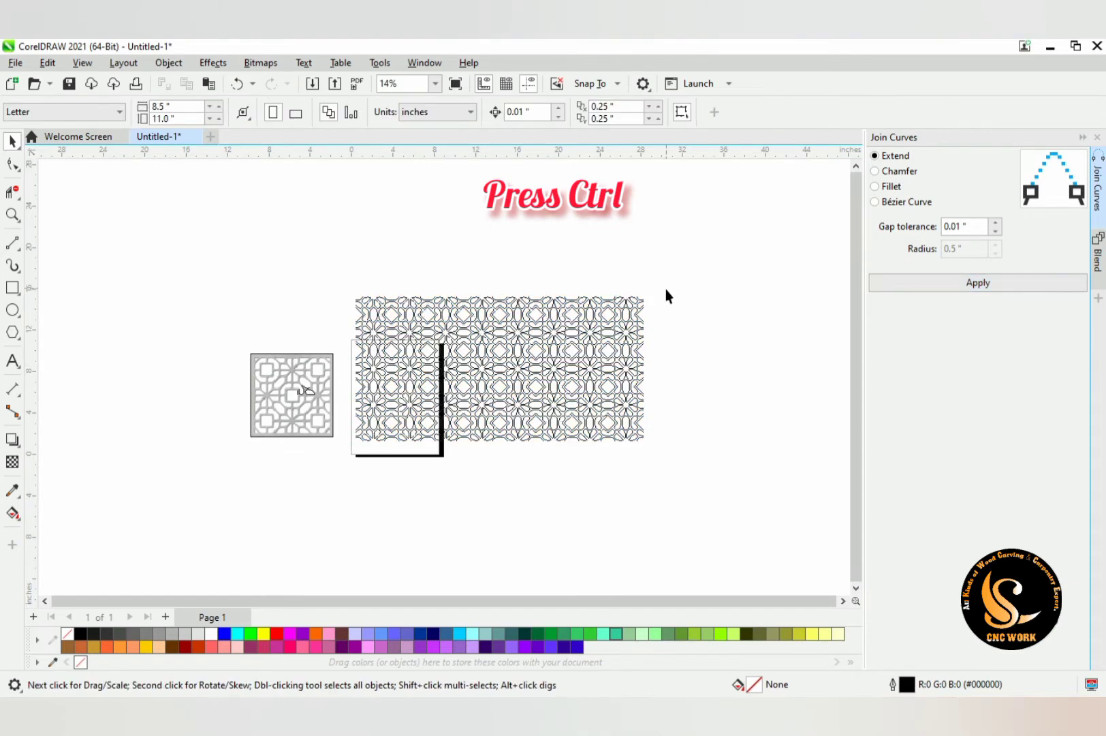
# Mirror a copy of the four-row block downward to form a square pattern, and join the curves along the middle seam
pyautogui.moveTo(670, 286); pyautogui.dragTo(408, 462)
pyautogui.moveTo(337, 498); pyautogui.dragTo(337, 497)
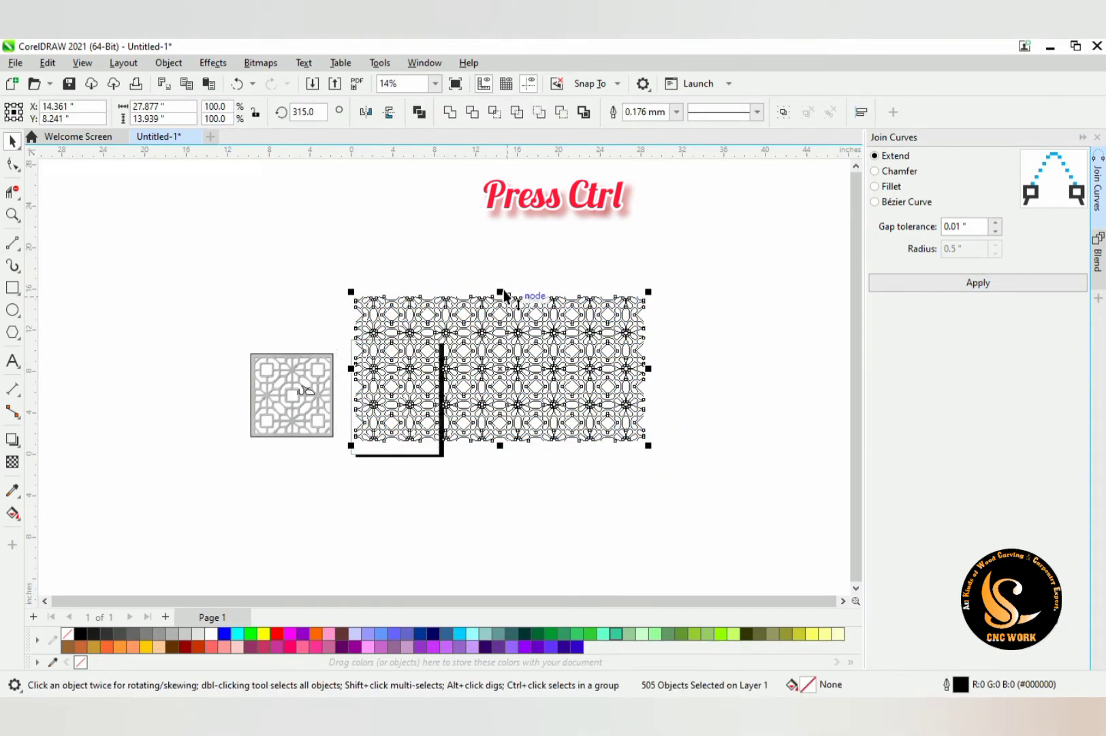
pyautogui.moveTo(500, 294); pyautogui.dragTo(500, 495)
pyautogui.moveTo(699, 408); pyautogui.dragTo(310, 493)
pyautogui.click(972, 288)
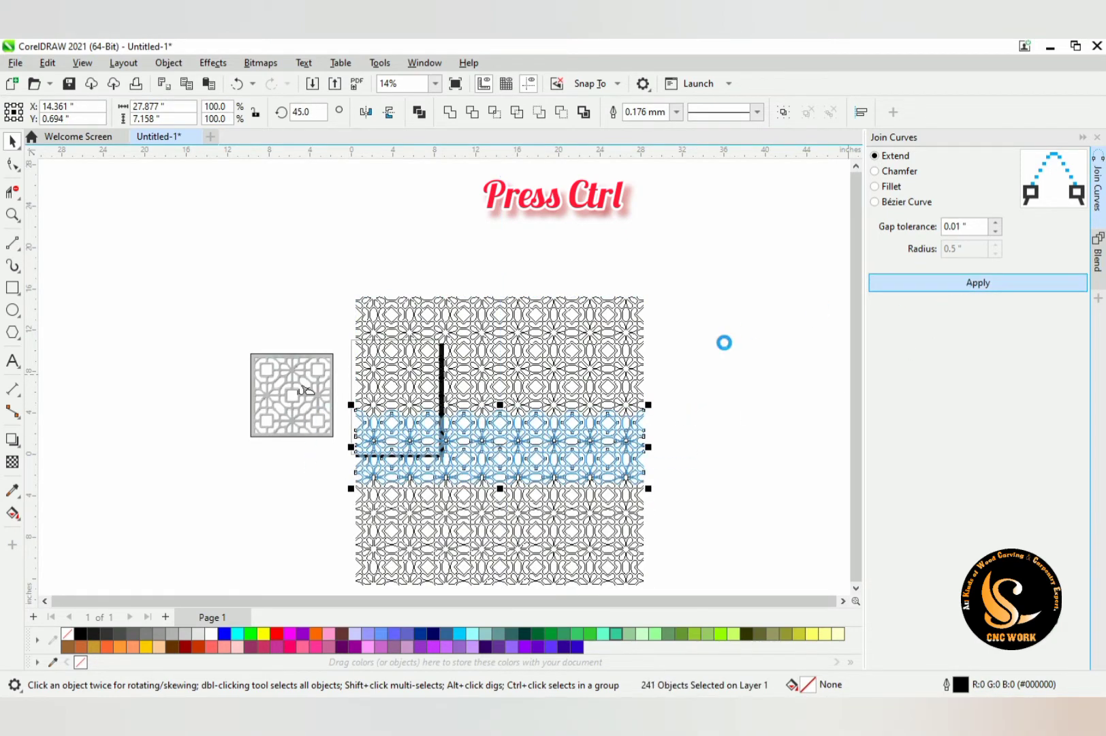
pyautogui.click(724, 342)
# Group all curves of the square pattern
pyautogui.scroll(2, 537, 390)
pyautogui.scroll(-3, 536, 390)
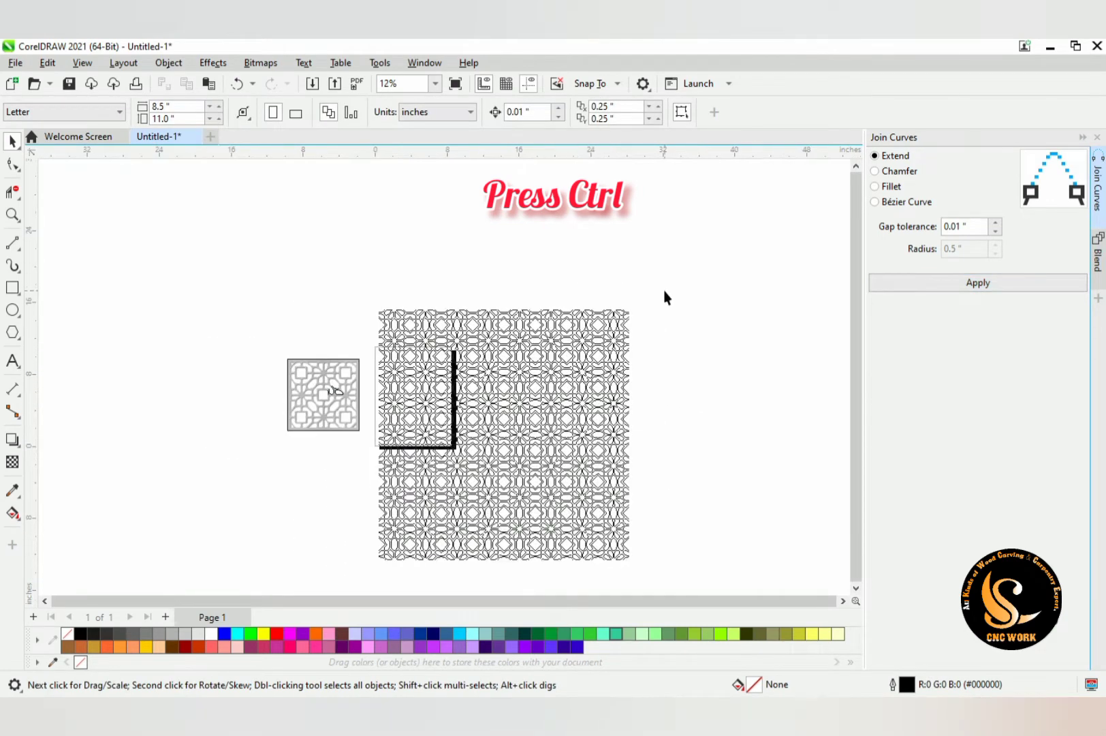
pyautogui.moveTo(666, 297); pyautogui.dragTo(360, 550)
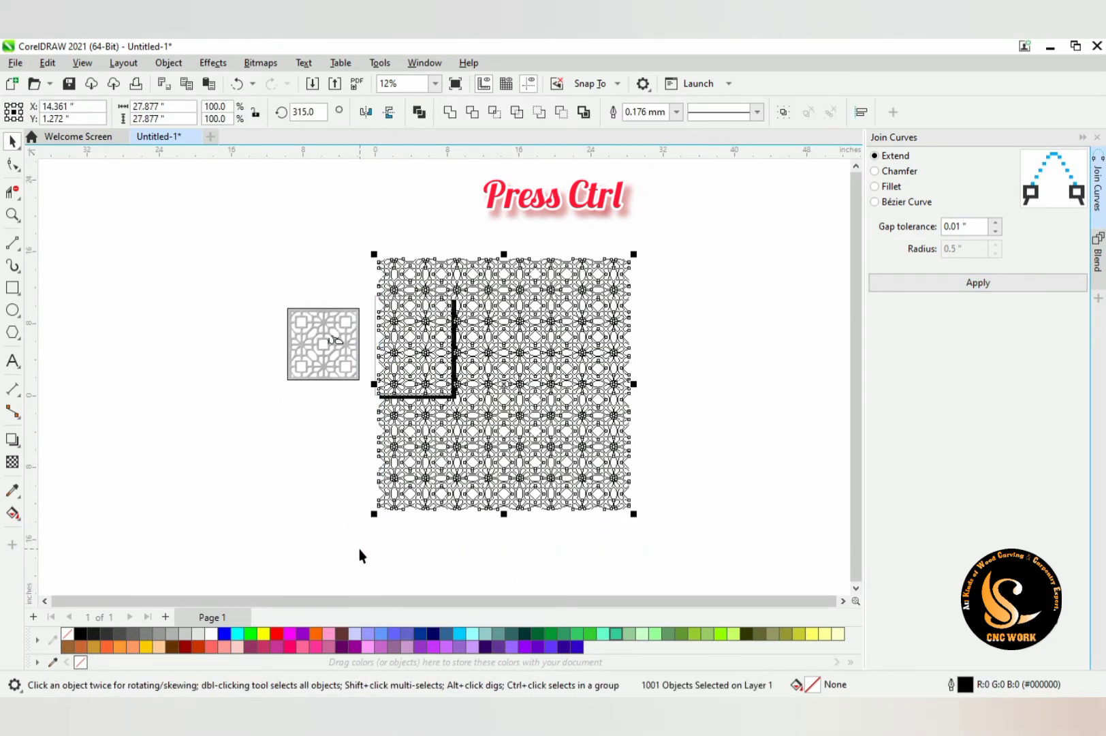
pyautogui.hotkey('ctrl', 'g')
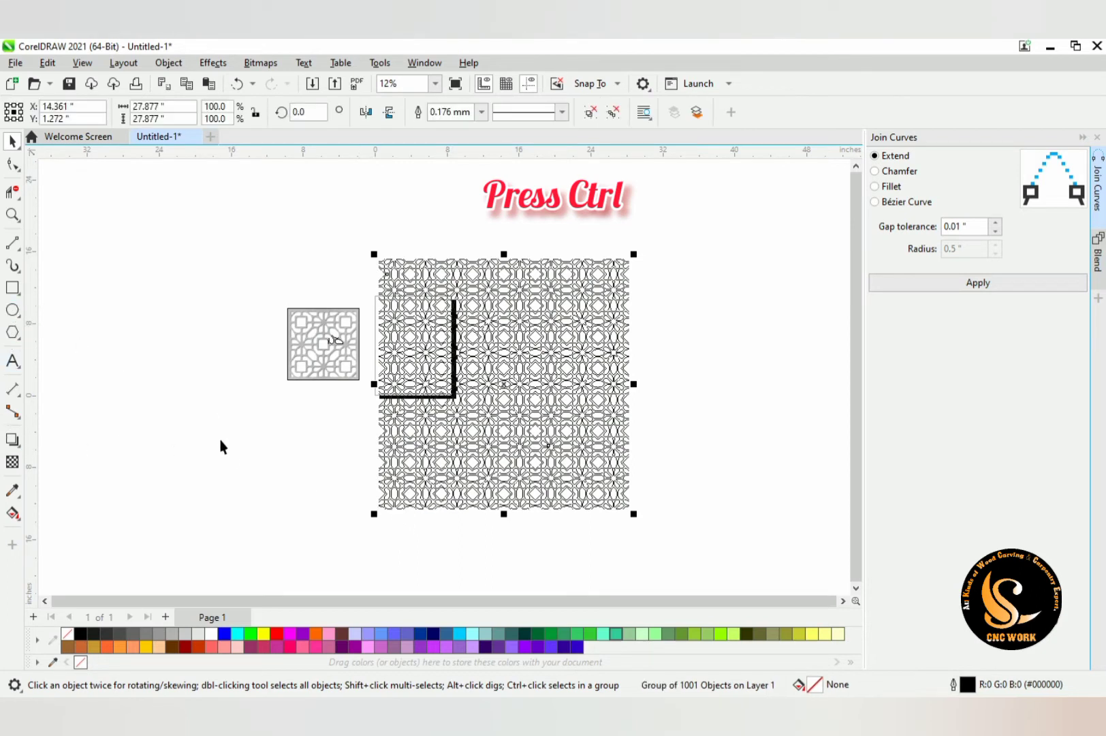
pyautogui.click(13, 361)
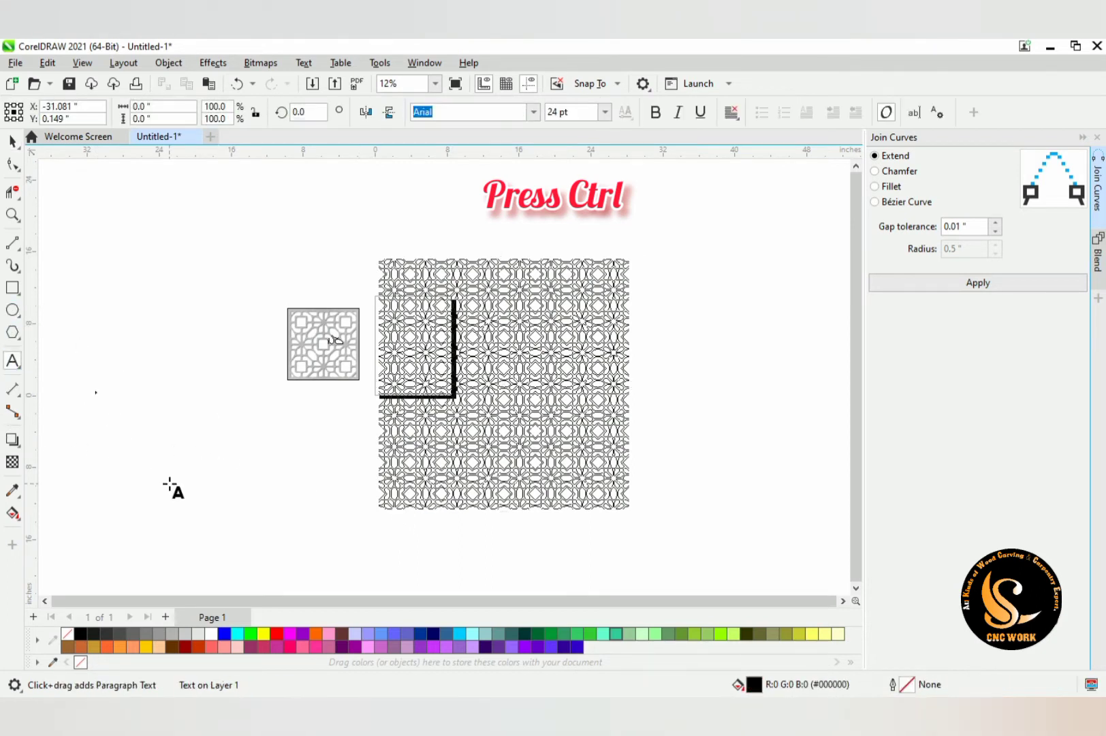
pyautogui.write('C')
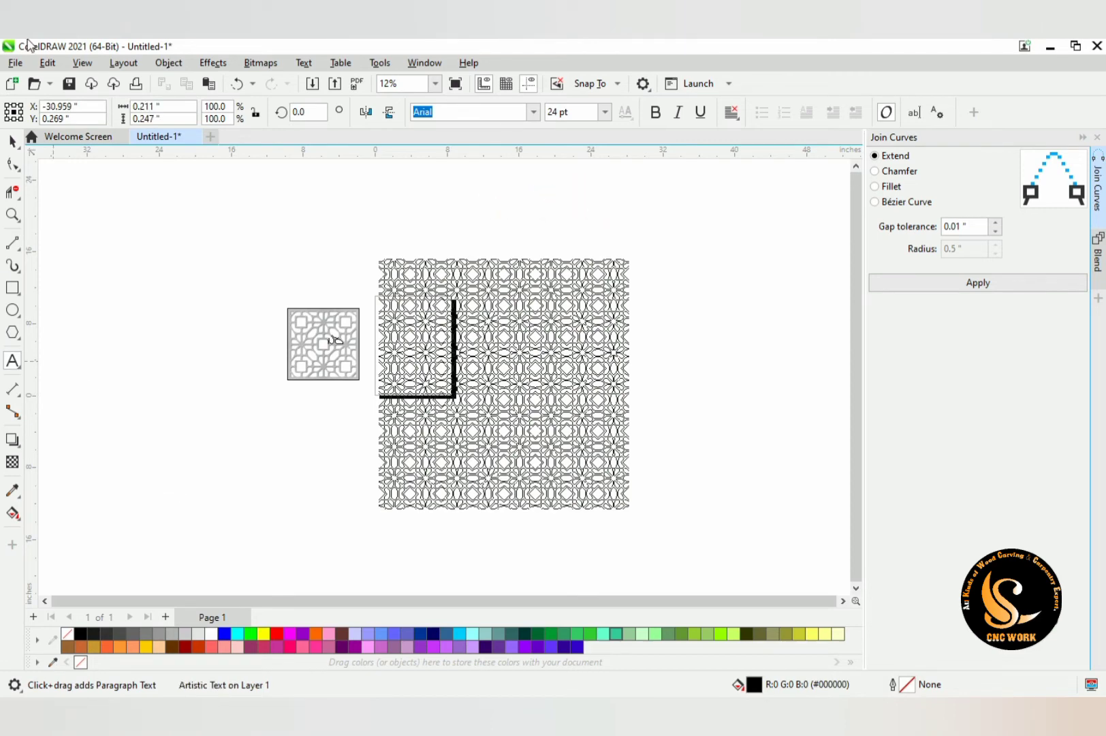
pyautogui.click(12, 141)
# Select the whole square pattern again and apply grouping to it
pyautogui.scroll(1, 421, 424)
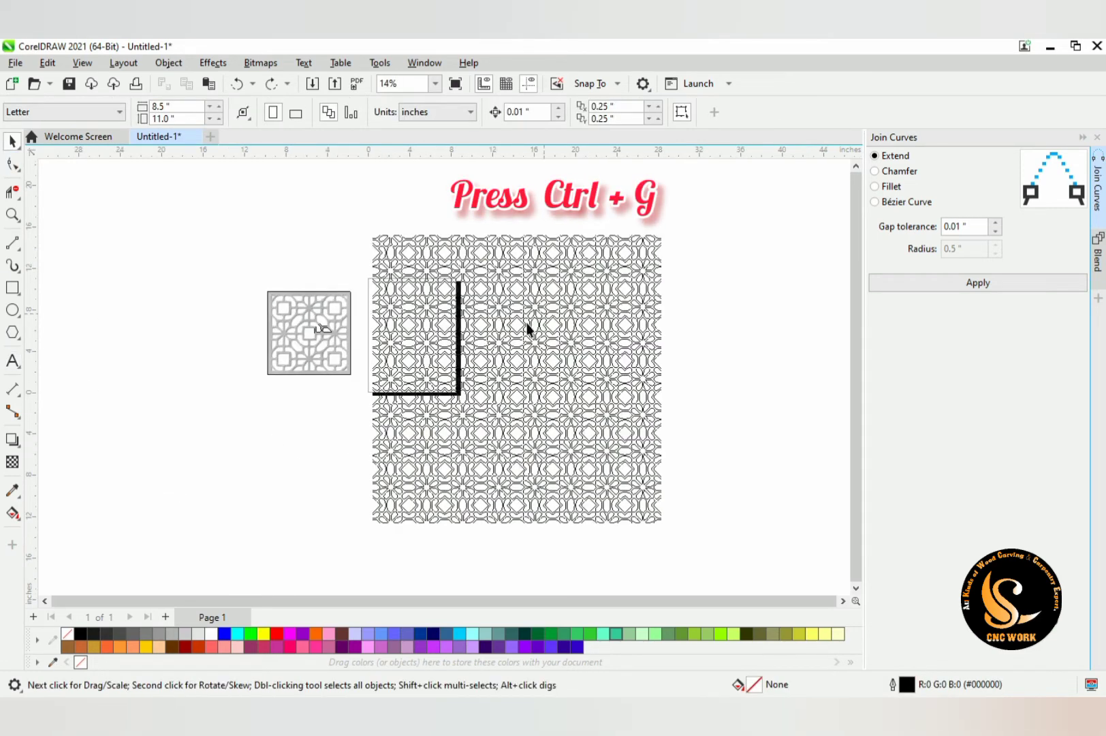
pyautogui.moveTo(373, 559); pyautogui.dragTo(364, 552)
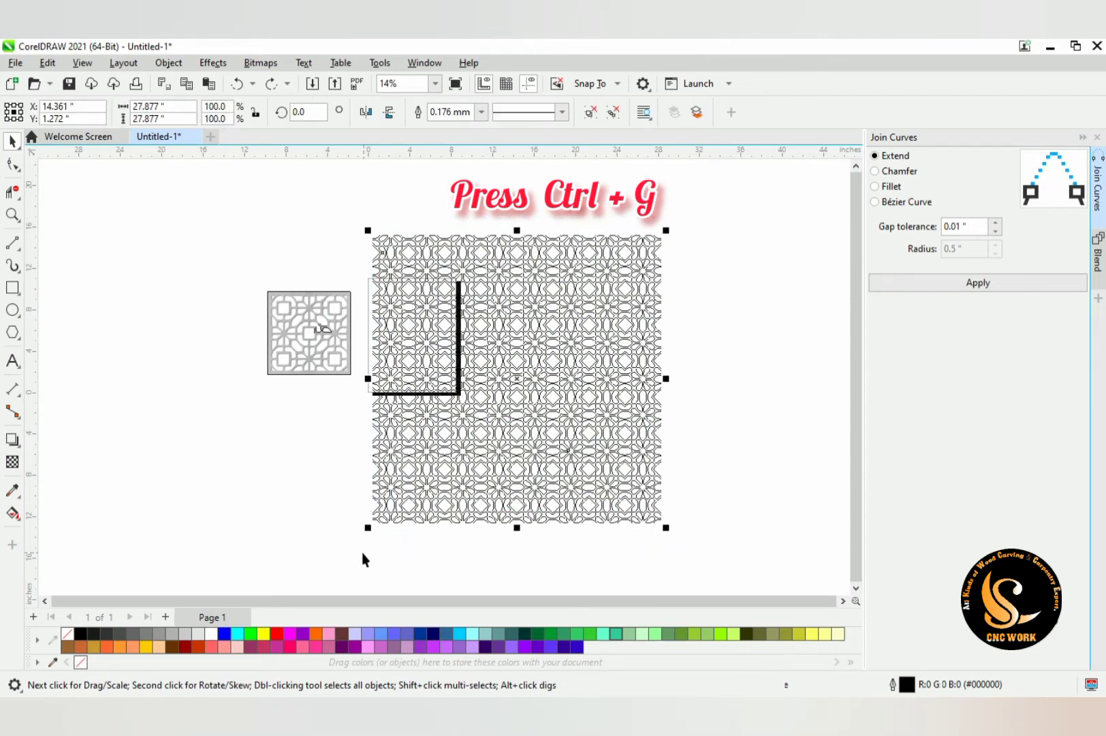
pyautogui.hotkey('ctrl', 'g')
# Rotate the grouped pattern 90 degrees and overlay a copy of the lattice image, turned about 45 degrees to line up with it
pyautogui.scroll(1, 585, 341)
pyautogui.scroll(1, 586, 341)
pyautogui.click(586, 340)
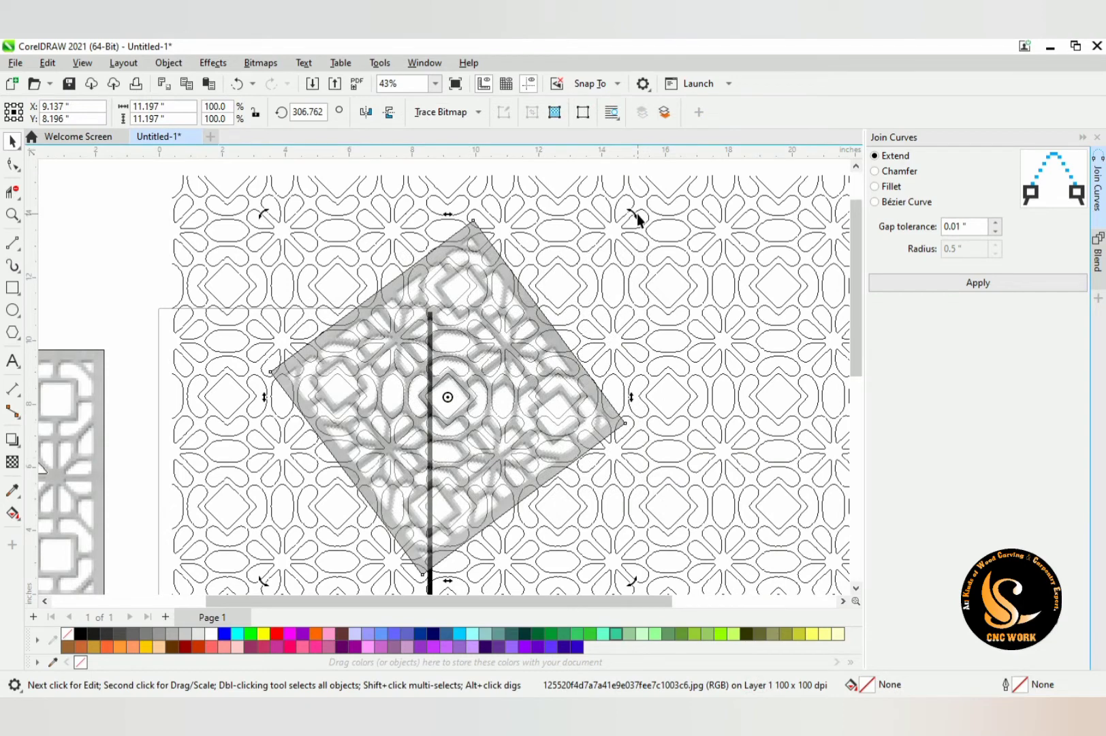
pyautogui.moveTo(637, 218); pyautogui.dragTo(625, 203)
pyautogui.click(625, 201)
pyautogui.scroll(-3, 561, 313)
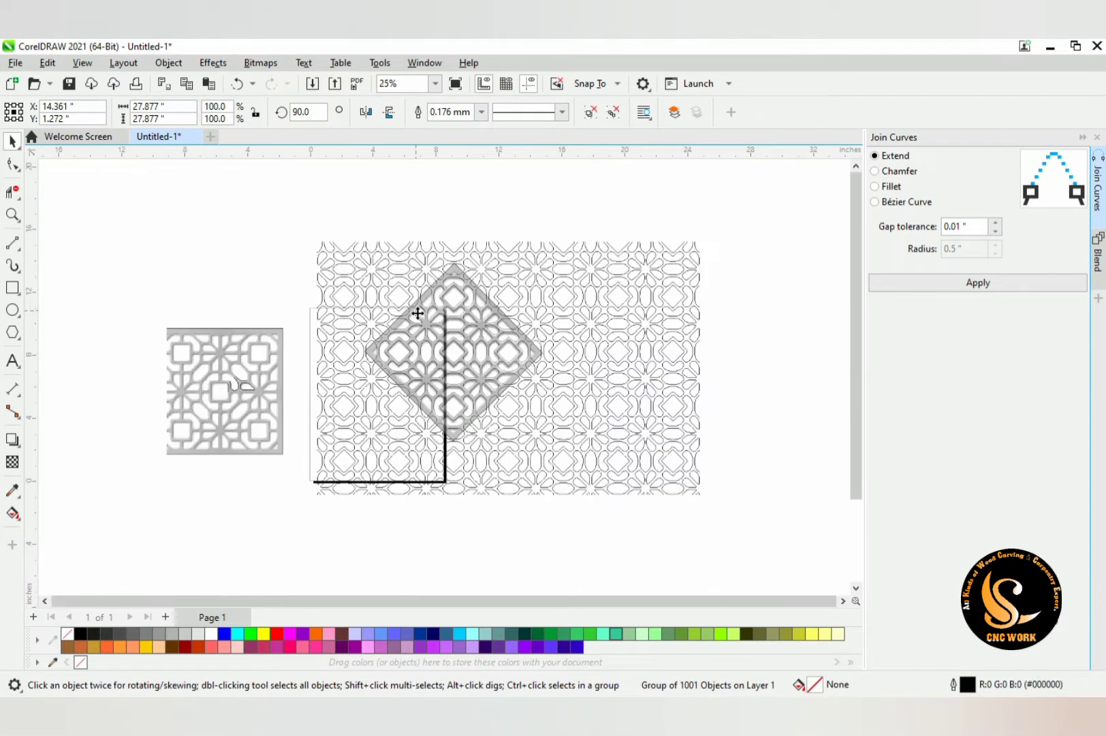
pyautogui.scroll(2, 420, 314)
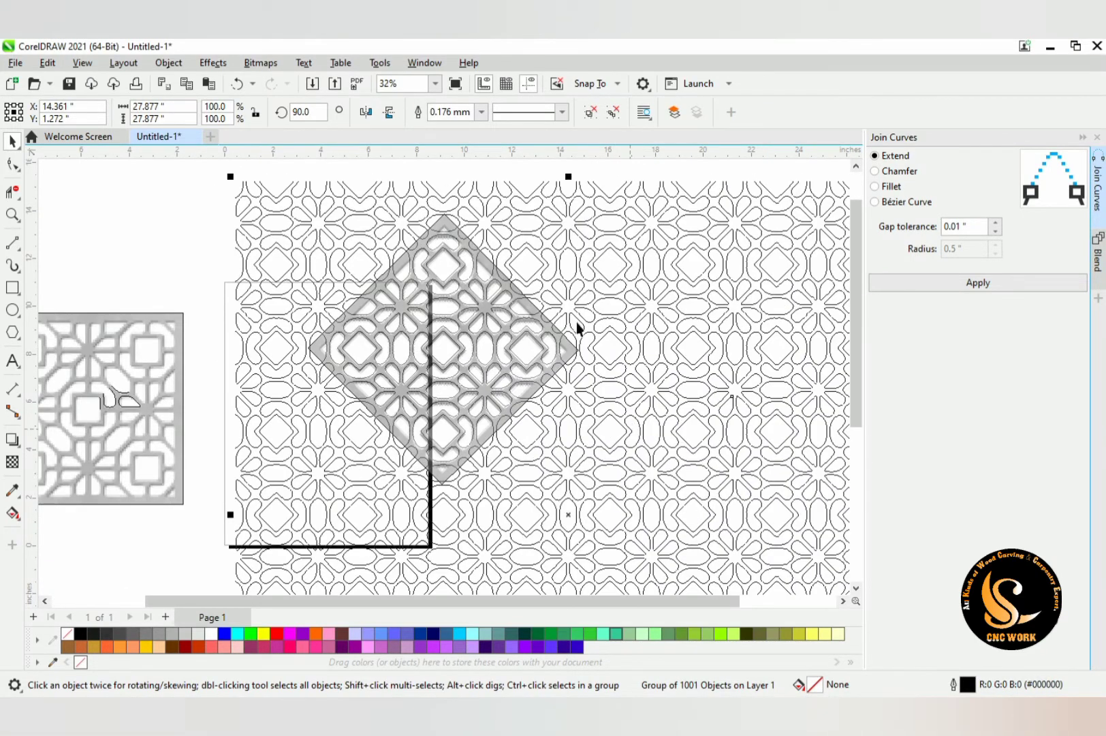
pyautogui.scroll(-2, 440, 459)
pyautogui.click(447, 248)
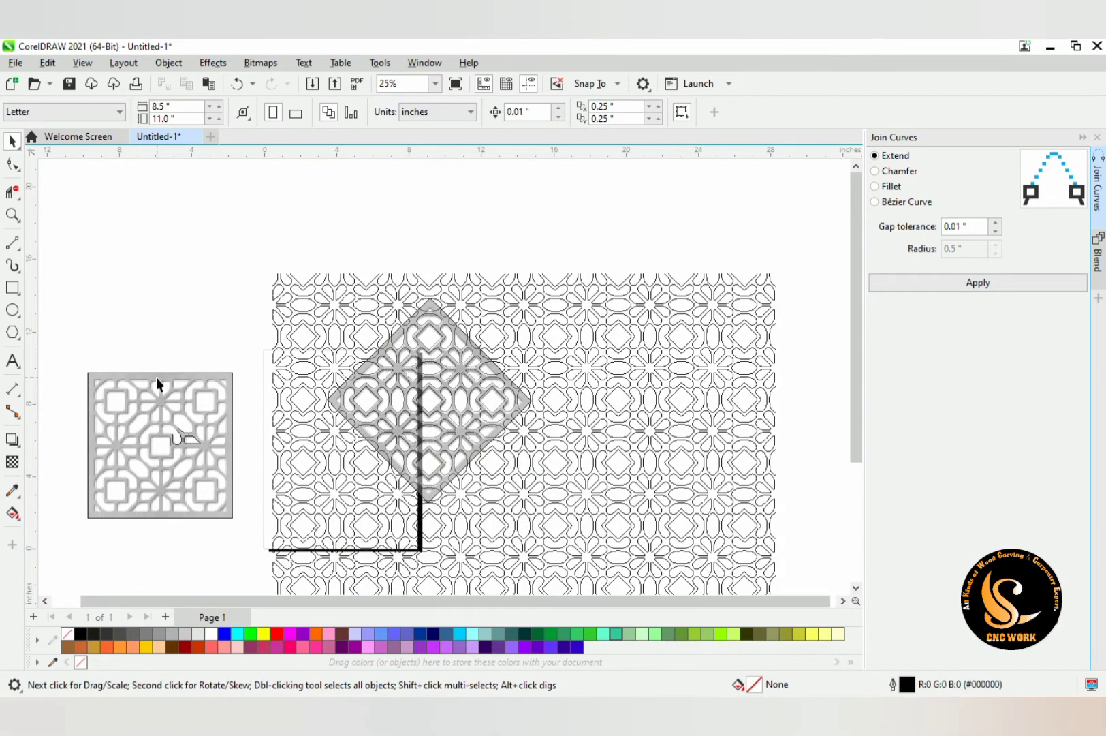
# Draw an 8 × 8 in square around the upright reference image and move it onto the rotated lattice overlay
pyautogui.click(156, 378)
pyautogui.click(84, 295)
pyautogui.click(13, 288)
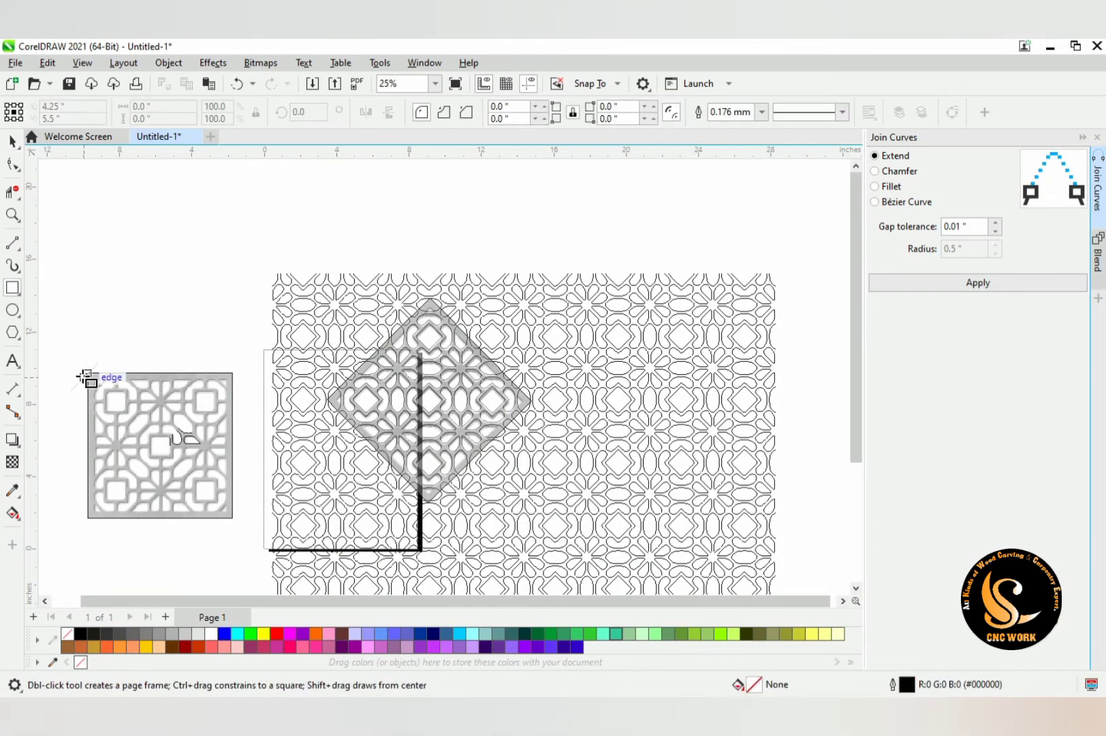
pyautogui.moveTo(87, 374); pyautogui.dragTo(232, 511)
pyautogui.click(13, 142)
pyautogui.moveTo(169, 397); pyautogui.dragTo(428, 350)
# Rotate the square to about 314.4 degrees so it matches the diamond-shaped overlay, and delete the overlaid image
pyautogui.click(492, 329)
pyautogui.scroll(1, 494, 329)
pyautogui.click(486, 344)
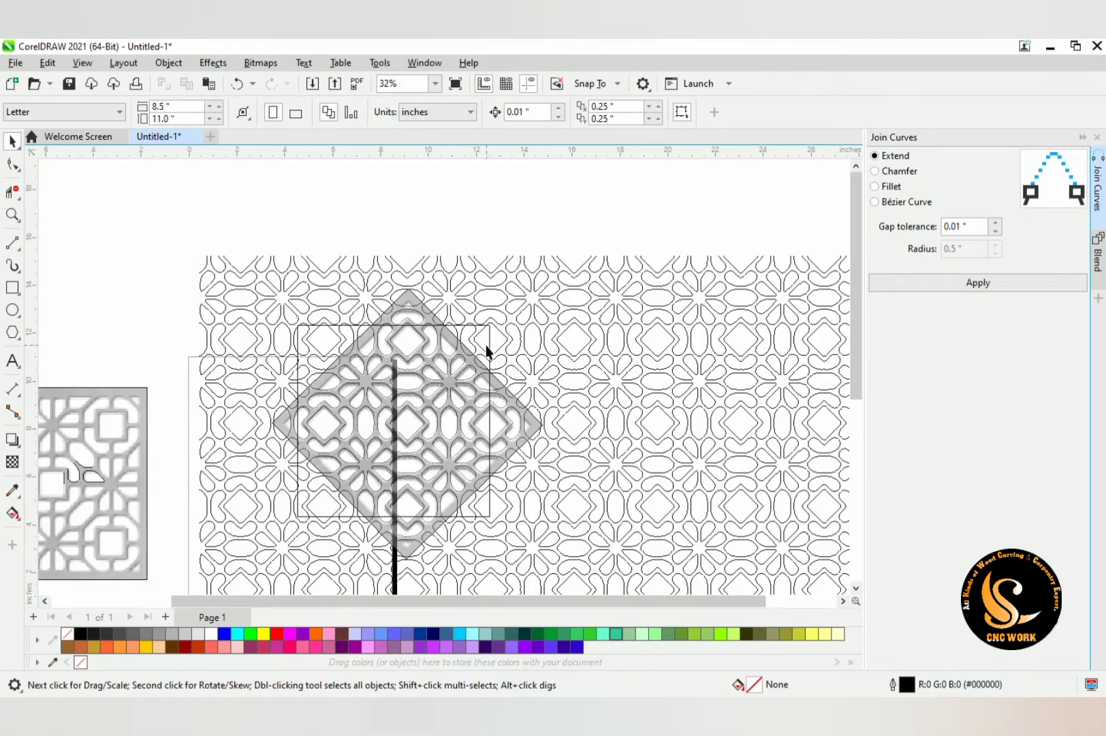
pyautogui.click(488, 338)
pyautogui.click(492, 325)
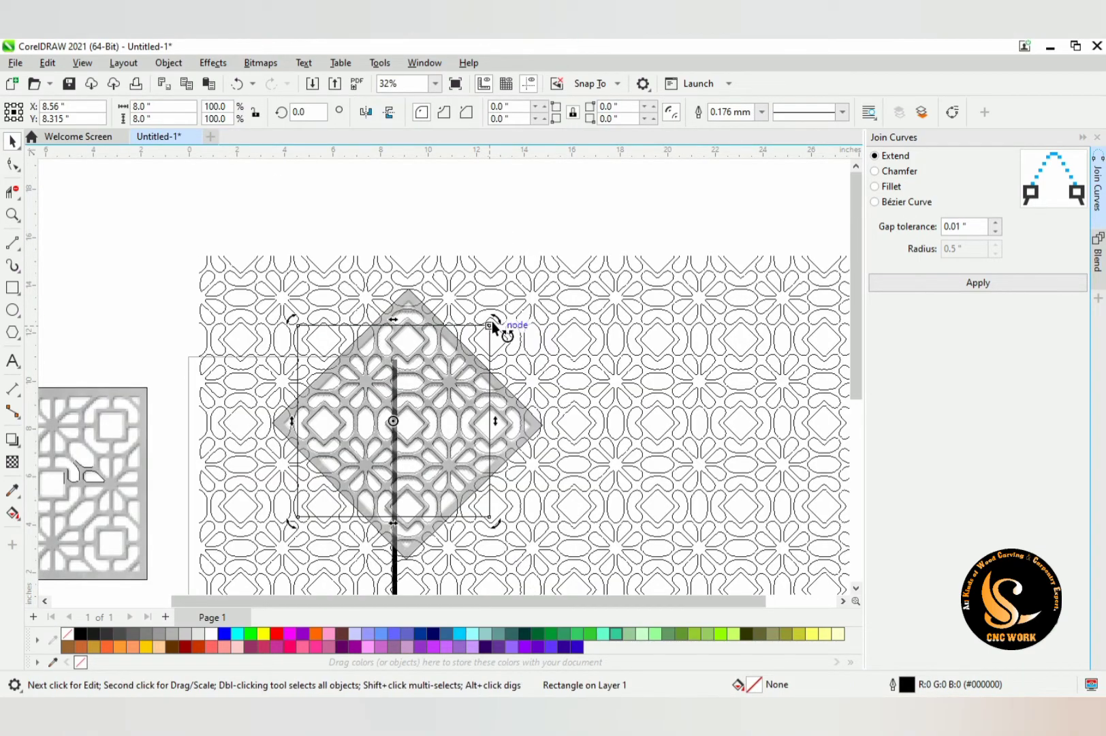
pyautogui.moveTo(492, 321); pyautogui.dragTo(545, 412)
pyautogui.scroll(-3, 530, 373)
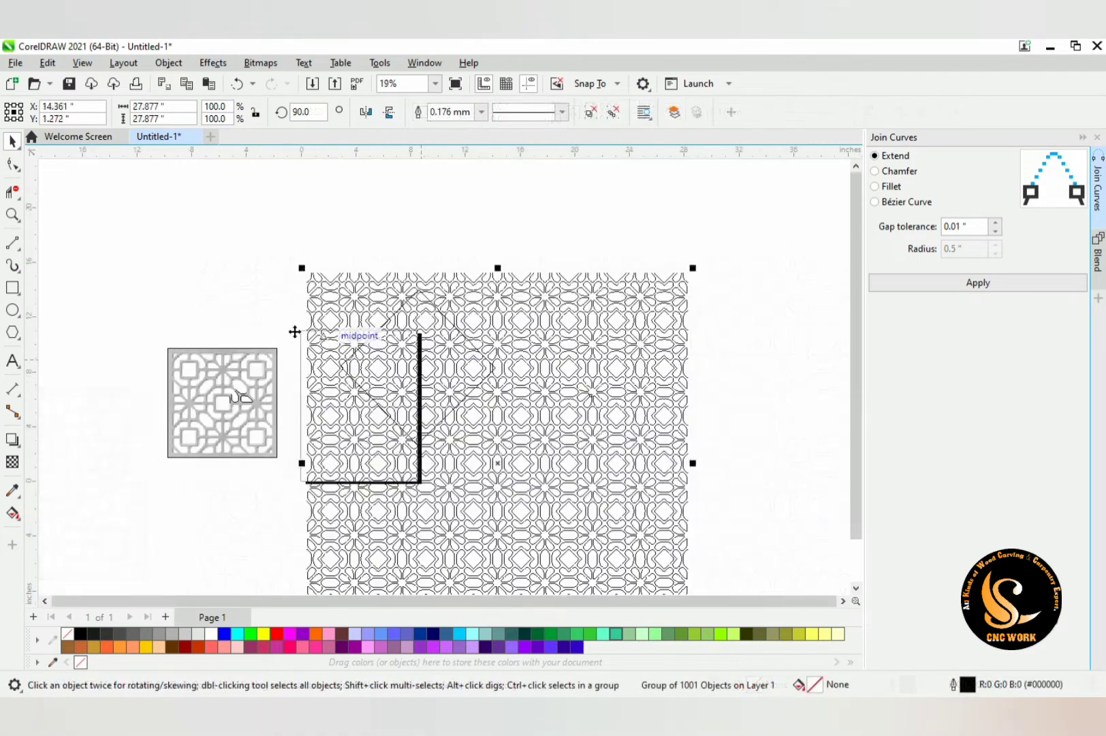
pyautogui.click(263, 318)
pyautogui.scroll(1, 382, 349)
pyautogui.scroll(1, 372, 345)
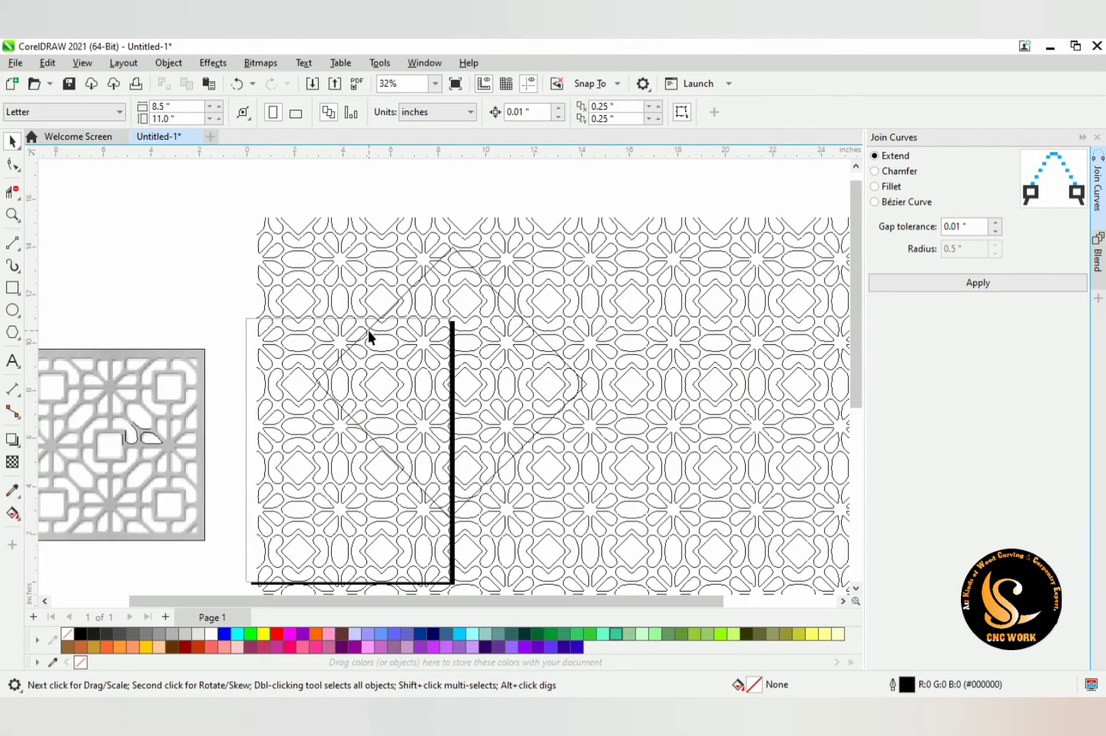
# Nudge the diamond outline to about X 9.08 in, Y 8.265 in so it is centred on the lattice motif
pyautogui.click(368, 332)
pyautogui.scroll(1, 369, 331)
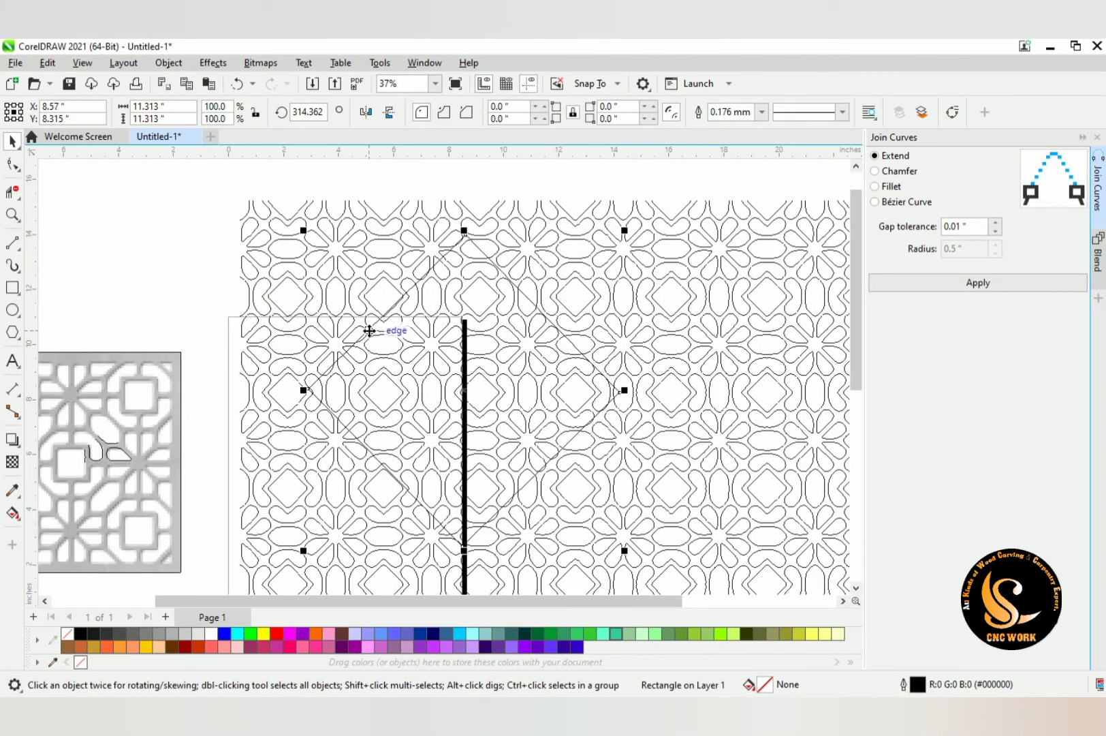
pyautogui.press('Right')
pyautogui.press('Right')
pyautogui.press('Right')
pyautogui.press('Right')
pyautogui.press('Right')
pyautogui.press('Right')
pyautogui.press('Right')
pyautogui.press('Right')
pyautogui.press('Right')
pyautogui.press('Right')
pyautogui.press('Right')
pyautogui.press('Right')
pyautogui.press('Right')
pyautogui.press('Right')
pyautogui.press('Right')
pyautogui.press('Right')
pyautogui.press('Right')
pyautogui.press('Right')
pyautogui.press('Right')
pyautogui.press('Right')
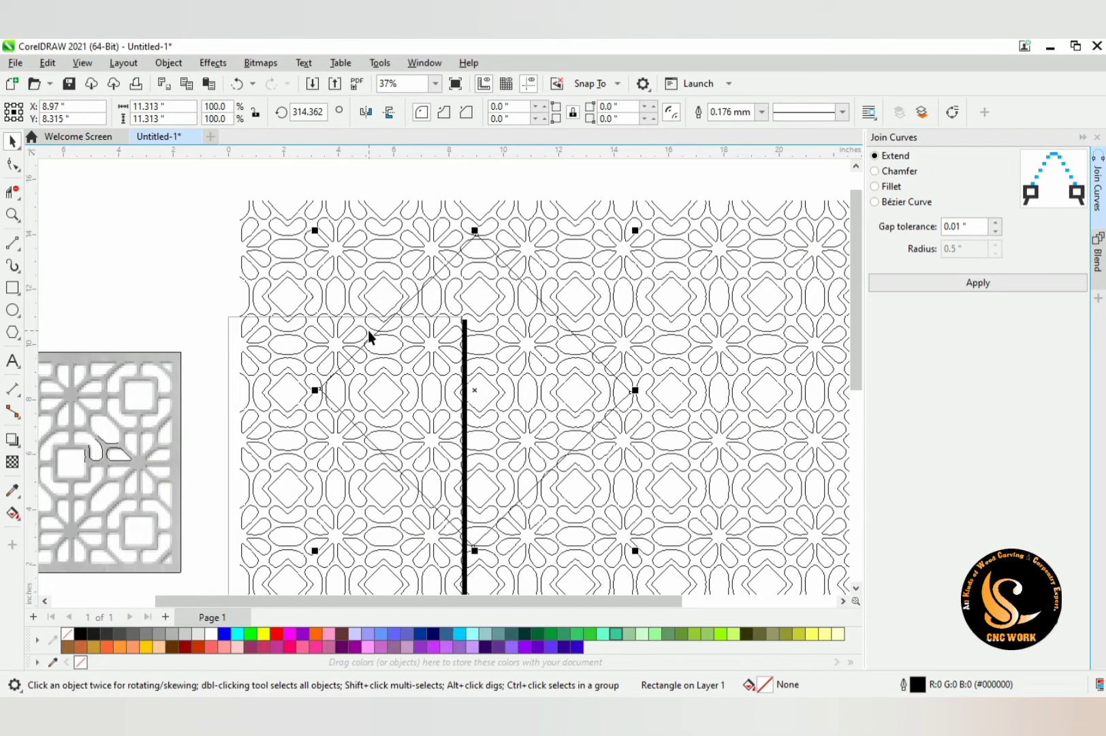
pyautogui.press('Right')
pyautogui.press('Right')
pyautogui.press('Right')
pyautogui.press('Right')
pyautogui.press('Right')
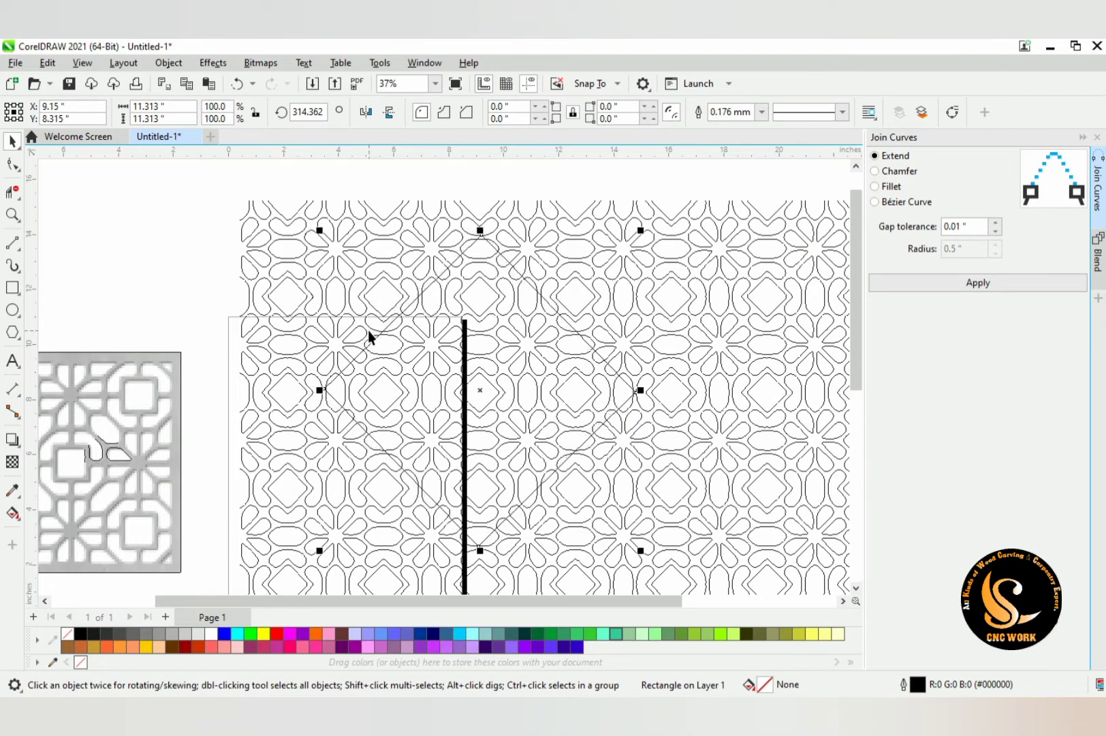
pyautogui.press('Left')
pyautogui.press('Left')
pyautogui.press('Left')
pyautogui.press('Left')
pyautogui.press('Left')
pyautogui.press('Left')
pyautogui.press('Left')
pyautogui.press('Left')
pyautogui.press('Left')
pyautogui.press('Left')
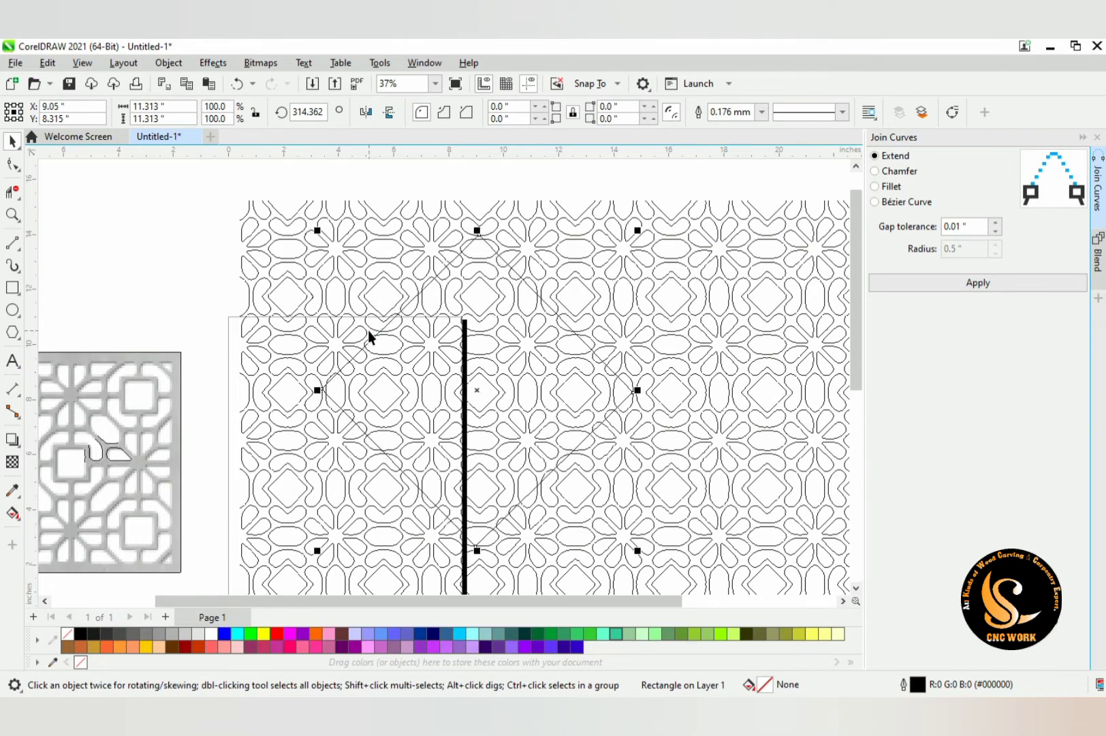
pyautogui.press('Down')
pyautogui.press('Right')
pyautogui.press('Right')
pyautogui.press('Right')
pyautogui.press('Down')
pyautogui.press('Down')
pyautogui.press('Down')
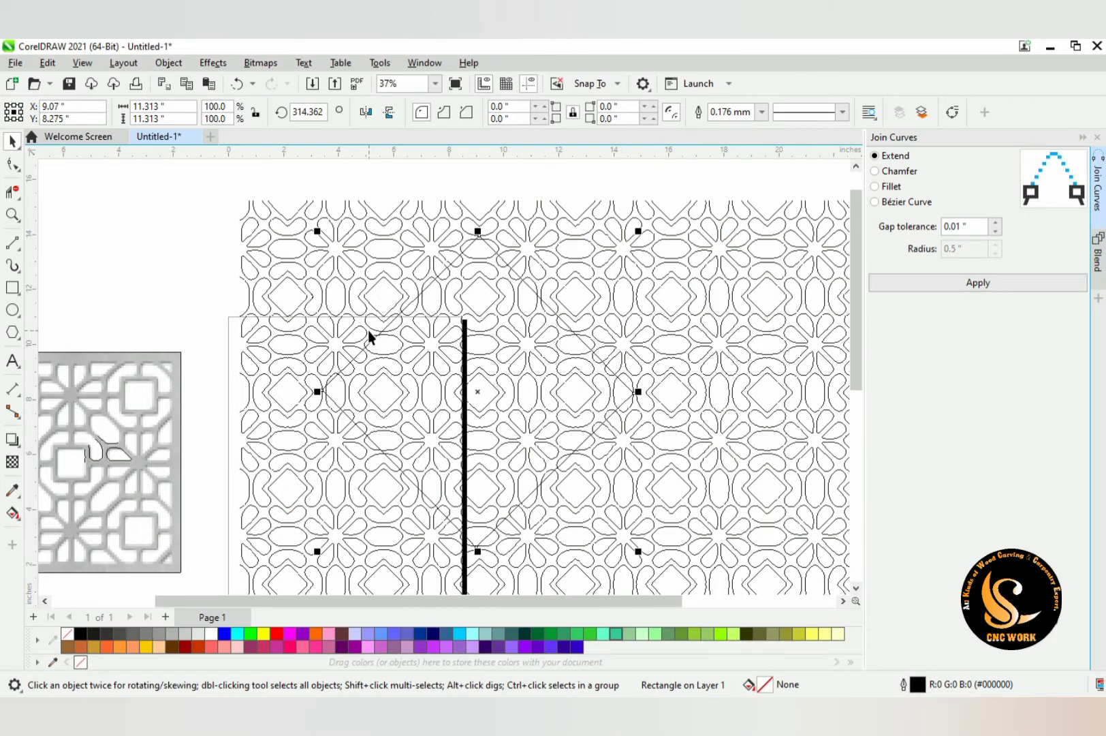
pyautogui.scroll(-2, 368, 330)
pyautogui.scroll(1, 339, 314)
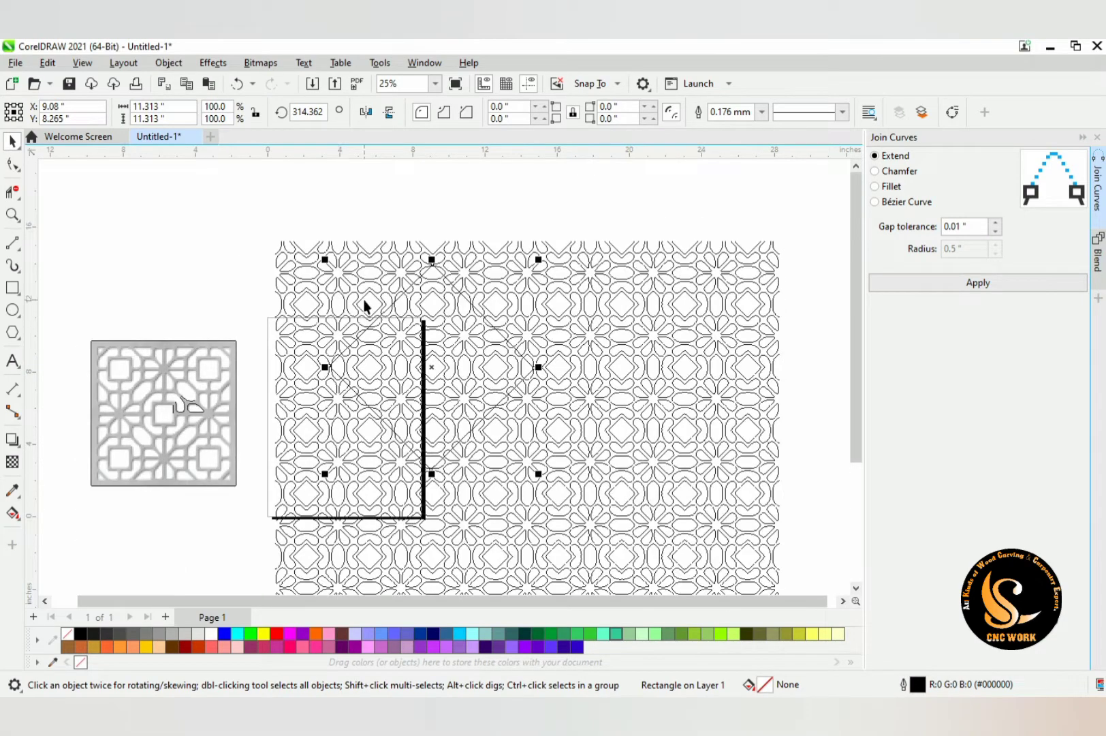
# Intersect the diamond with the grouped pattern and move the resulting piece out beside the reference image
pyautogui.keyDown('shift'); pyautogui.click(585, 287); pyautogui.keyUp('shift')
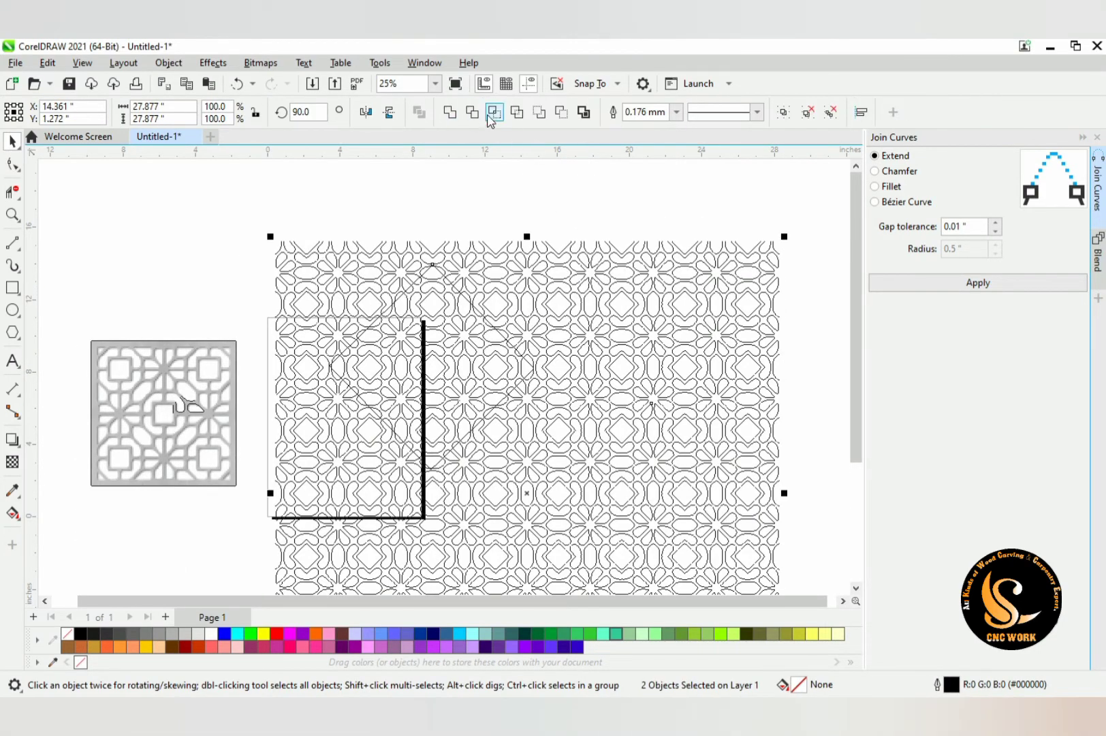
pyautogui.scroll(-3, 487, 228)
pyautogui.moveTo(463, 336); pyautogui.dragTo(188, 301)
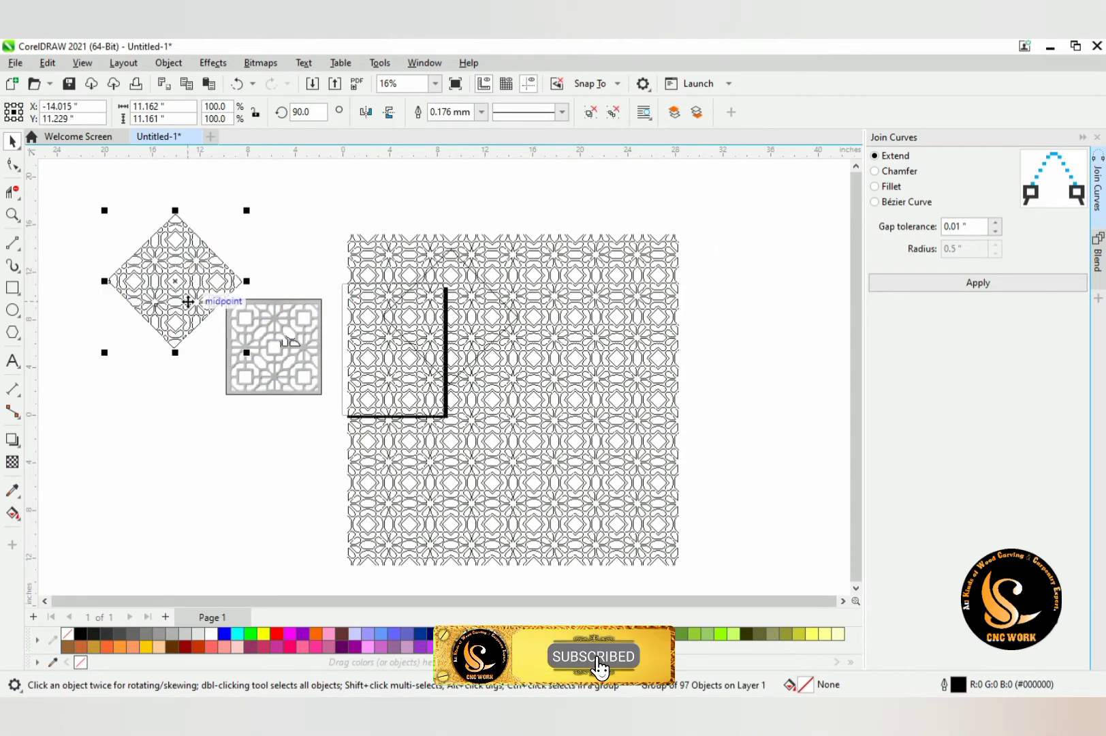
# Set the rotation angle of the cut-out lattice piece to 22.5 degrees
pyautogui.scroll(1, 198, 291)
pyautogui.click(300, 111)
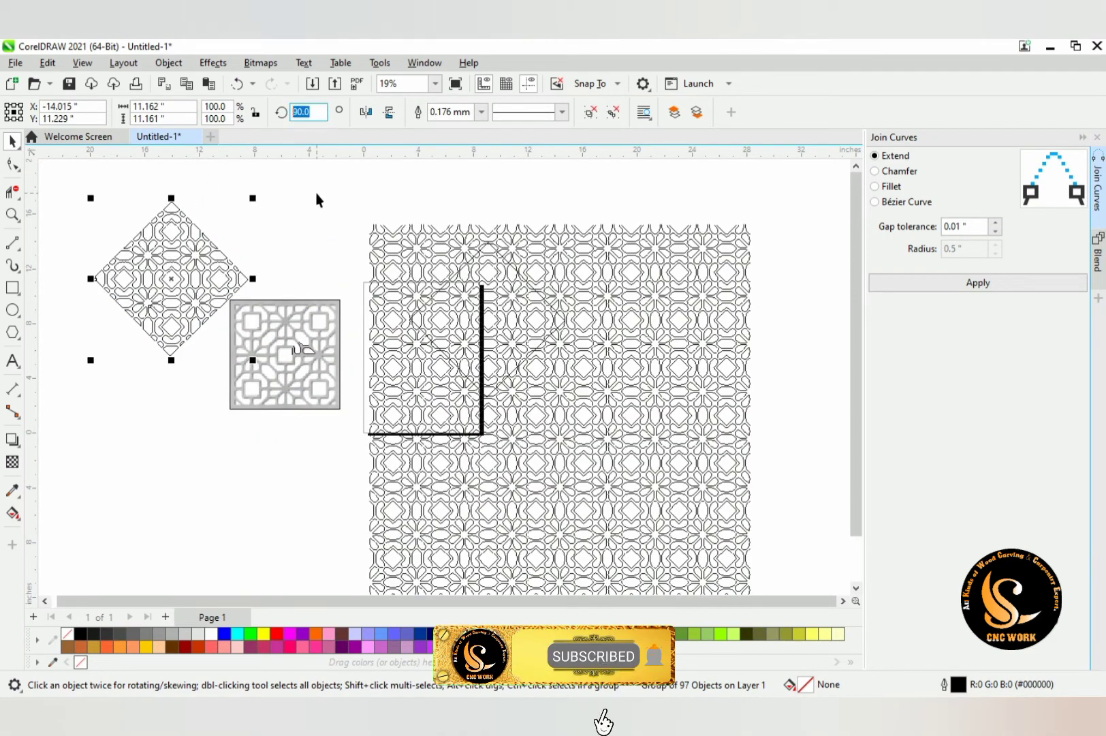
pyautogui.write('22.5')
pyautogui.press('Return')
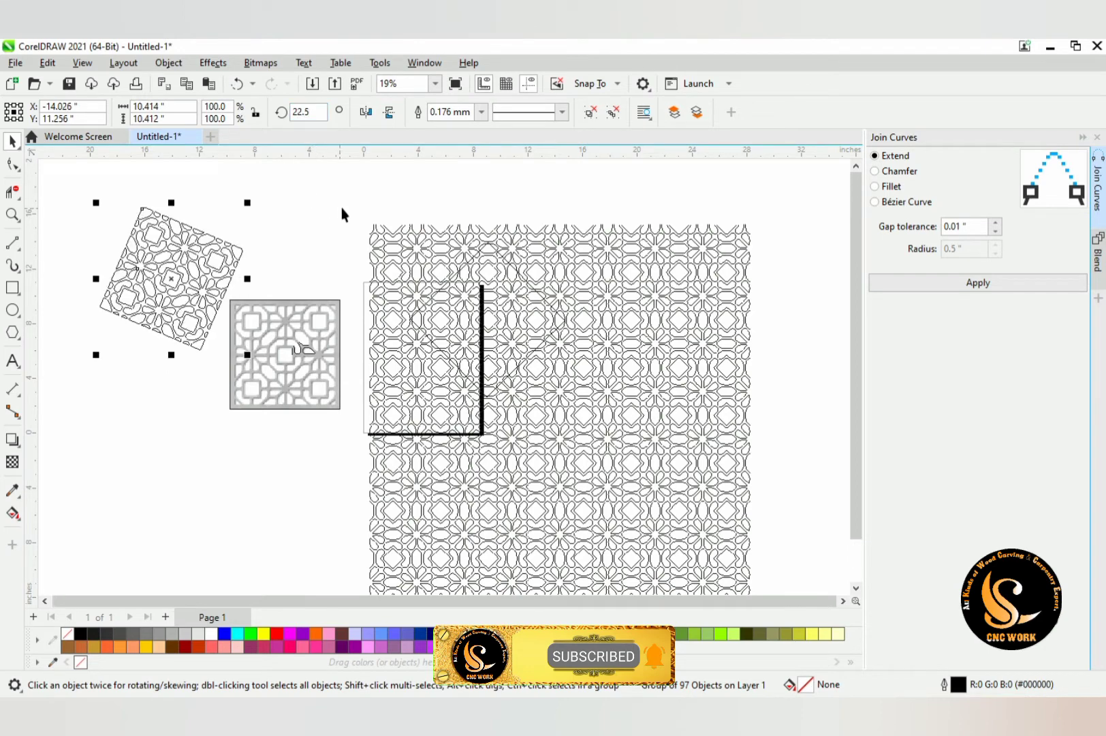
# Rotate the cut-out lattice piece freehand to about 45.6 degrees so its sides run horizontal and vertical
pyautogui.click(206, 286)
pyautogui.moveTo(256, 194); pyautogui.dragTo(216, 188)
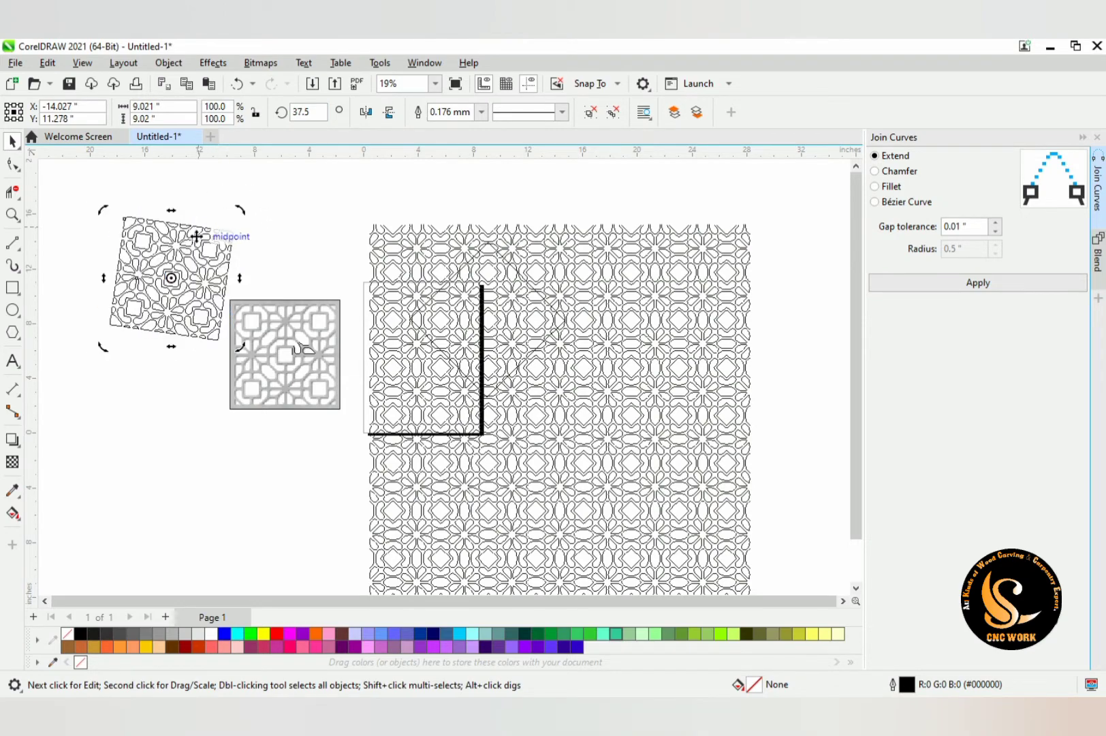
pyautogui.scroll(1, 198, 239)
pyautogui.click(306, 205)
pyautogui.click(238, 246)
pyautogui.click(235, 248)
pyautogui.scroll(1, 234, 248)
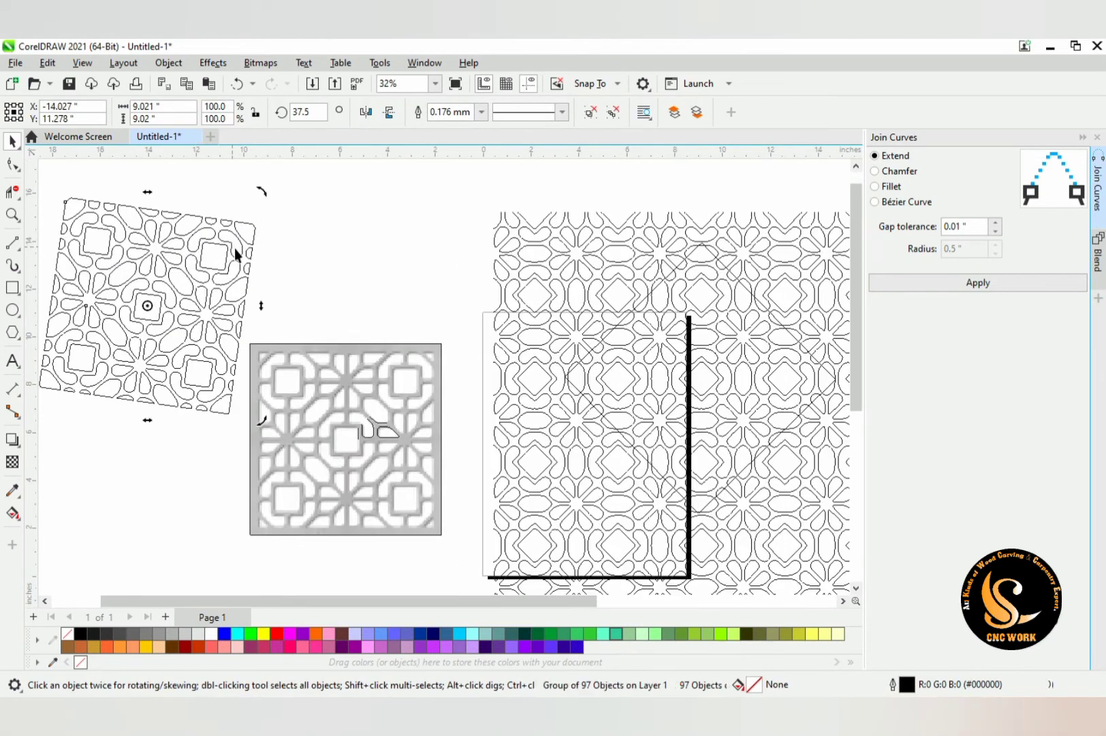
pyautogui.moveTo(264, 189); pyautogui.dragTo(245, 180)
pyautogui.click(314, 330)
pyautogui.scroll(-1, 319, 333)
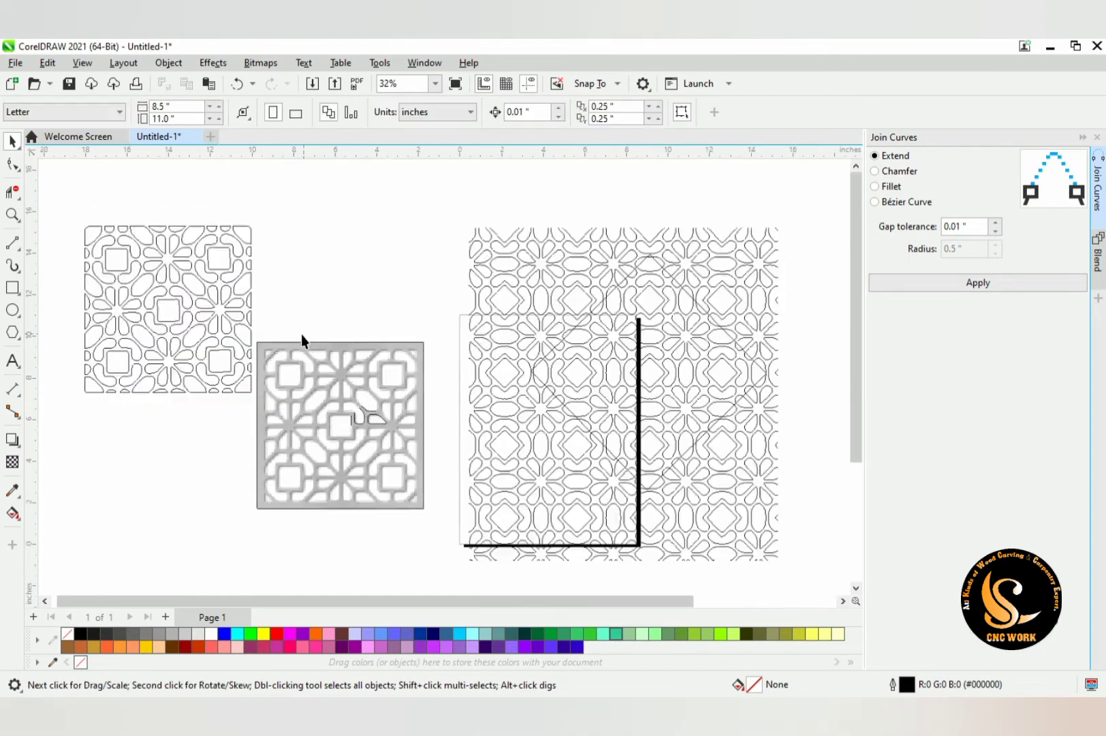
# Try to move the reference image directly beside the lattice piece, and undo the move
pyautogui.scroll(-1, 302, 327)
pyautogui.scroll(1, 273, 293)
pyautogui.moveTo(320, 348); pyautogui.dragTo(331, 276)
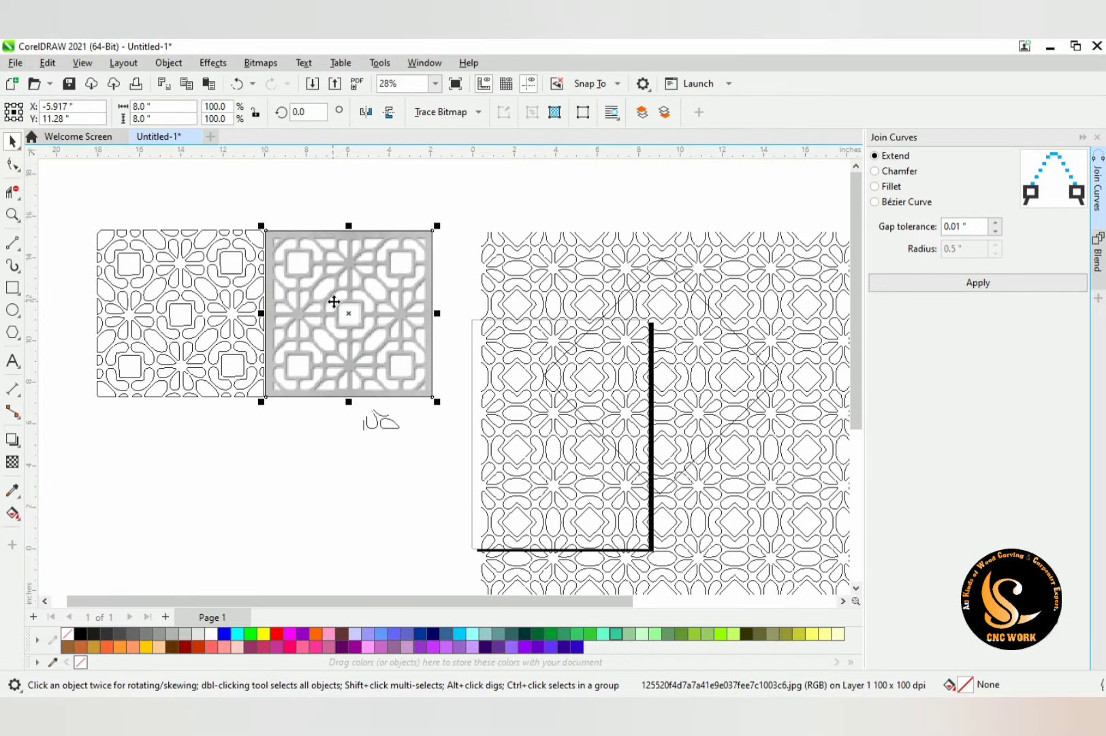
pyautogui.hotkey('ctrl', 'z')
pyautogui.click(361, 316)
pyautogui.scroll(-2, 303, 241)
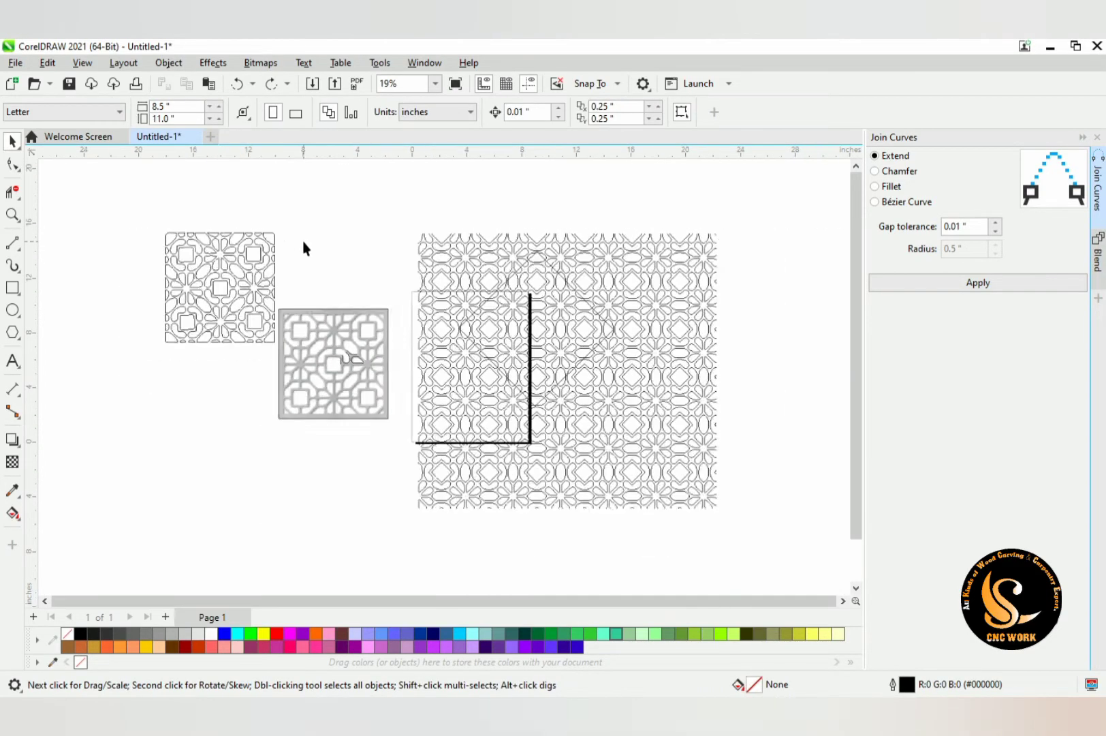
# Move the cut-out lattice piece down until it sits level with the reference image, with a gap between them
pyautogui.moveTo(298, 211); pyautogui.dragTo(183, 395)
pyautogui.click(123, 344)
pyautogui.scroll(2, 123, 343)
# Draw a square frame about 8.765 in wide around the lattice piece and centre the two on each other
pyautogui.press('F6')
pyautogui.scroll(1, 85, 299)
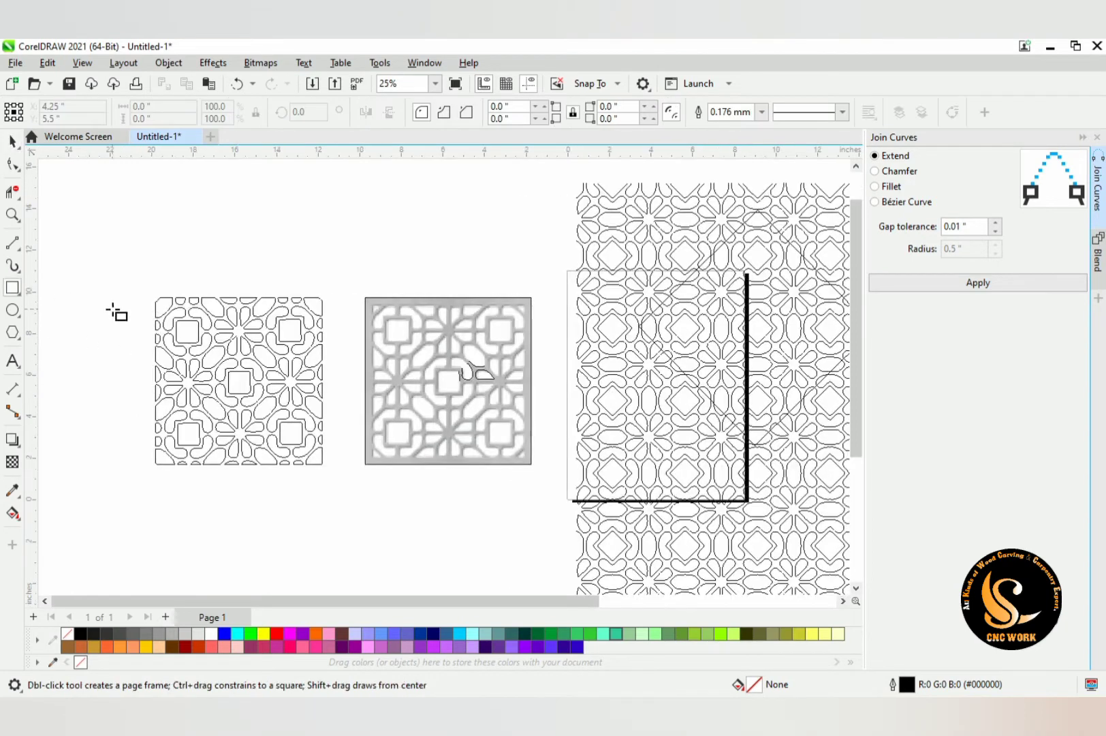
pyautogui.moveTo(149, 286); pyautogui.dragTo(332, 468)
pyautogui.press('space')
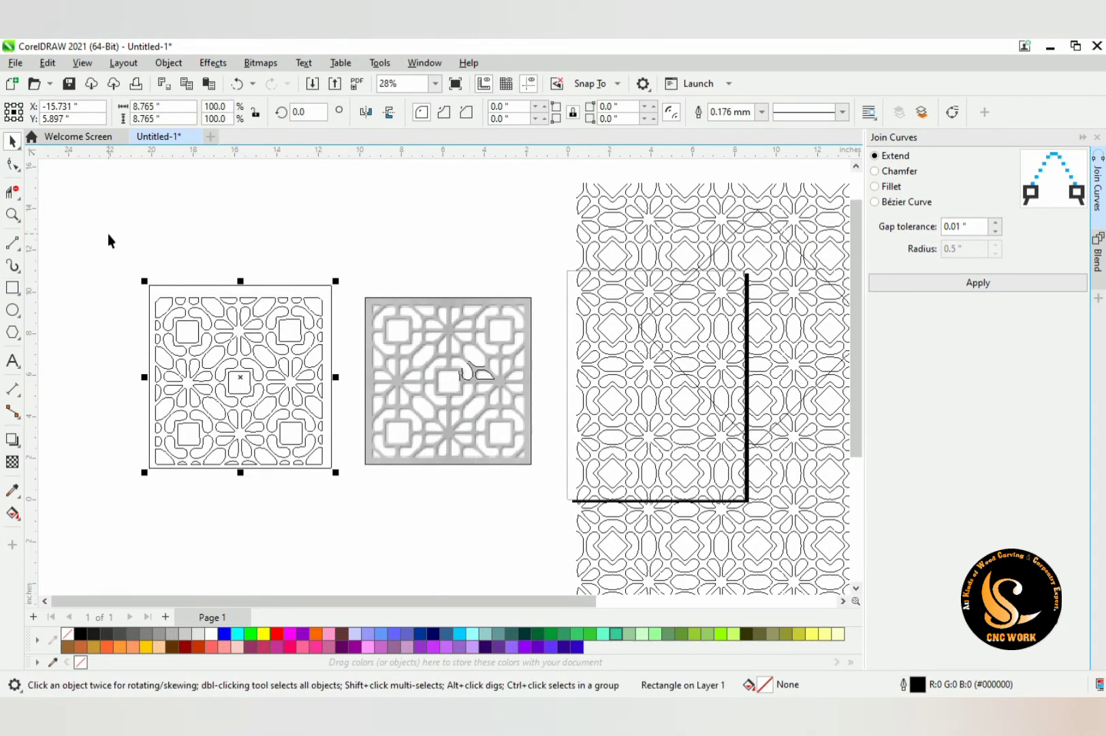
pyautogui.moveTo(107, 235); pyautogui.dragTo(355, 525)
pyautogui.press('c')
pyautogui.press('e')
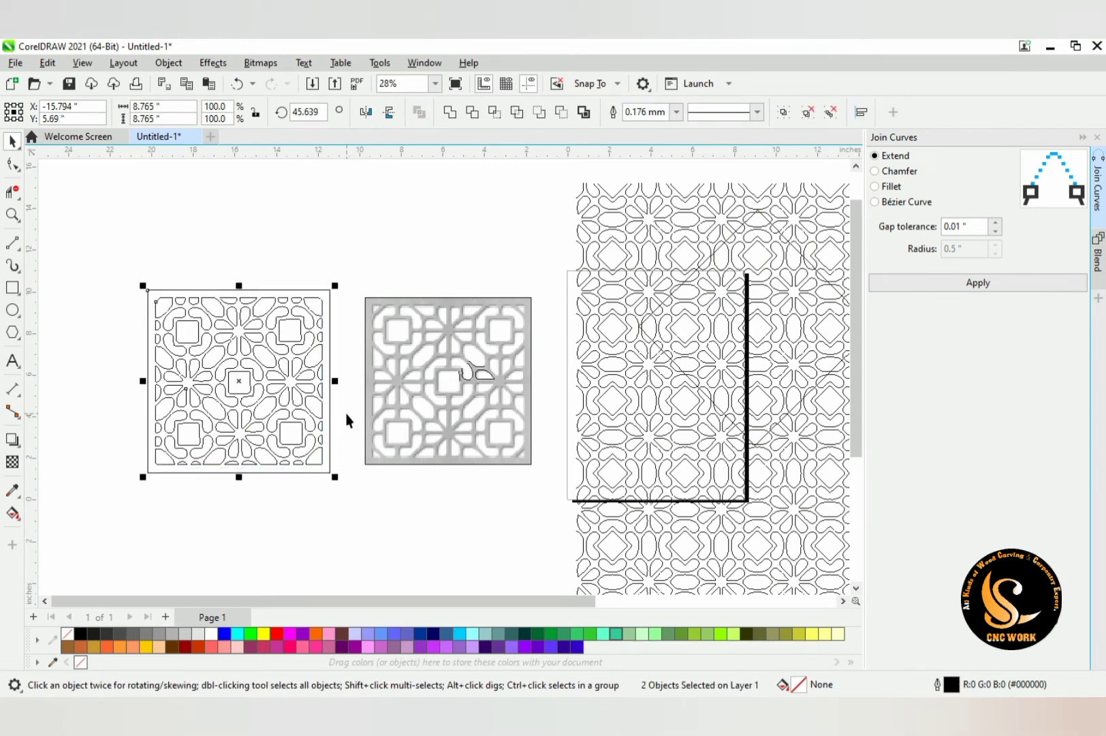
pyautogui.click(353, 244)
# Ungroup the lattice piece and combine its curves with the square frame into one curve
pyautogui.moveTo(95, 524); pyautogui.dragTo(84, 540)
pyautogui.hotkey('ctrl', 'u')
pyautogui.hotkey('ctrl', 'l')
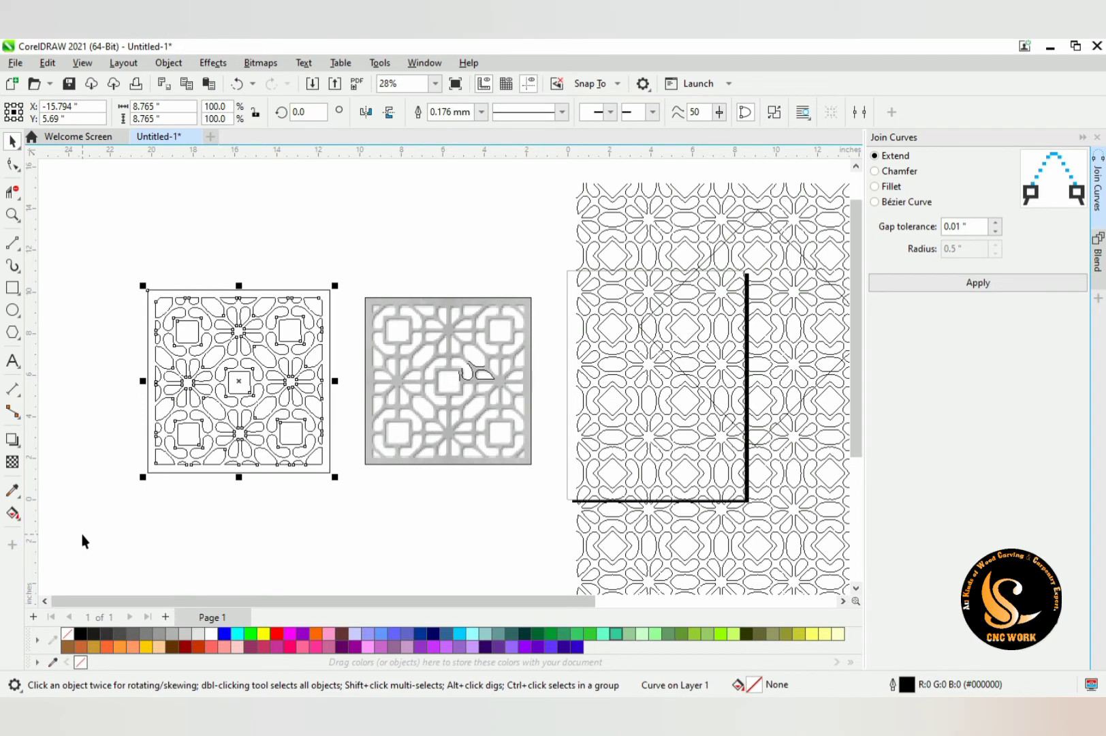
# Switch the drawing display to full colour and fill the combined panel with dark brown
pyautogui.click(82, 63)
pyautogui.click(109, 99)
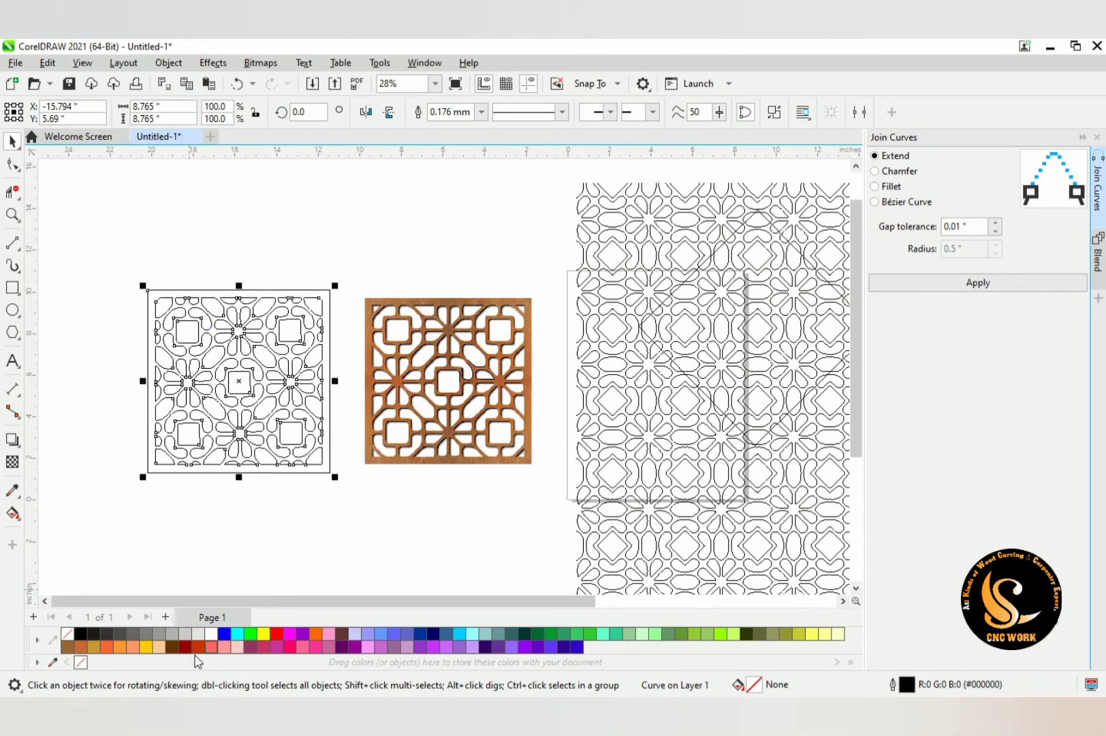
pyautogui.click(171, 649)
pyautogui.click(277, 525)
pyautogui.scroll(1, 249, 449)
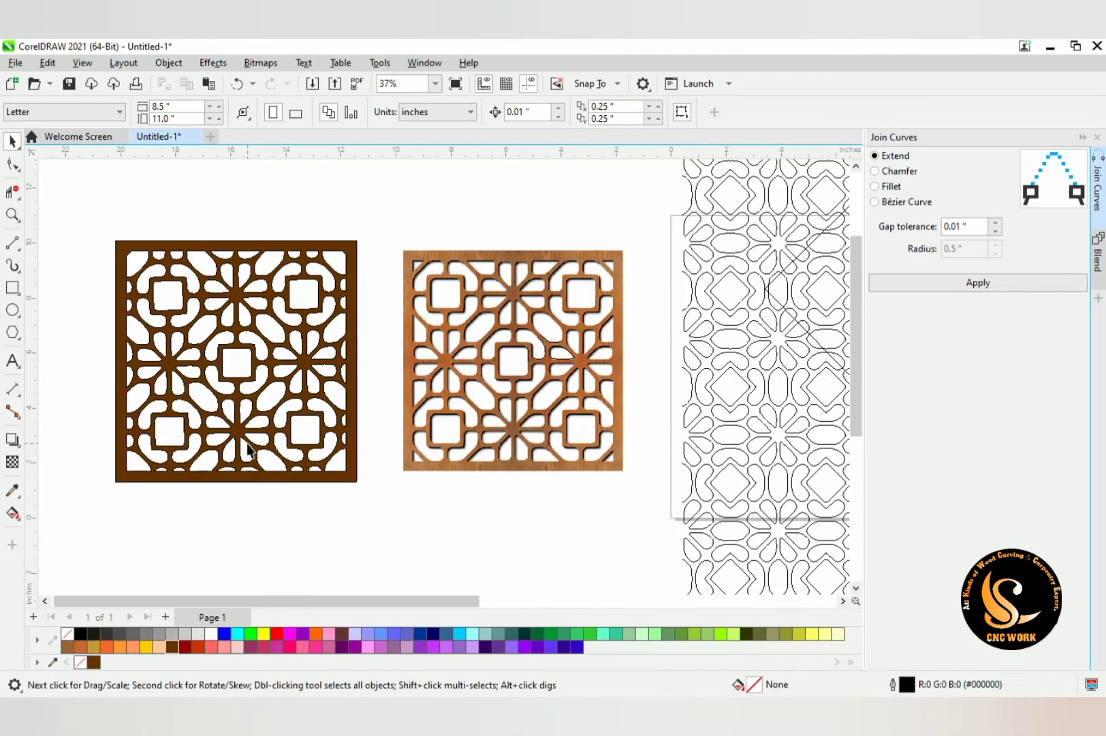
# Draw a tall rectangle about 8.54 × 18.96 in below the brown panel
pyautogui.scroll(-2, 272, 355)
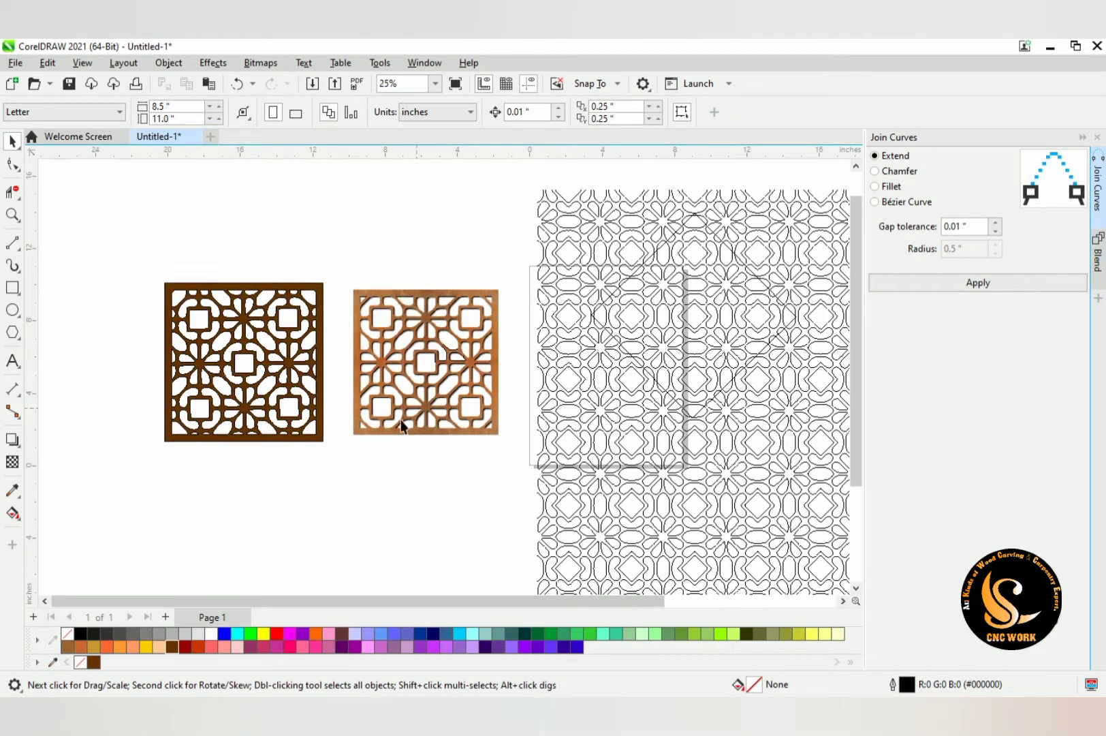
pyautogui.scroll(-1, 671, 387)
pyautogui.scroll(-2, 420, 367)
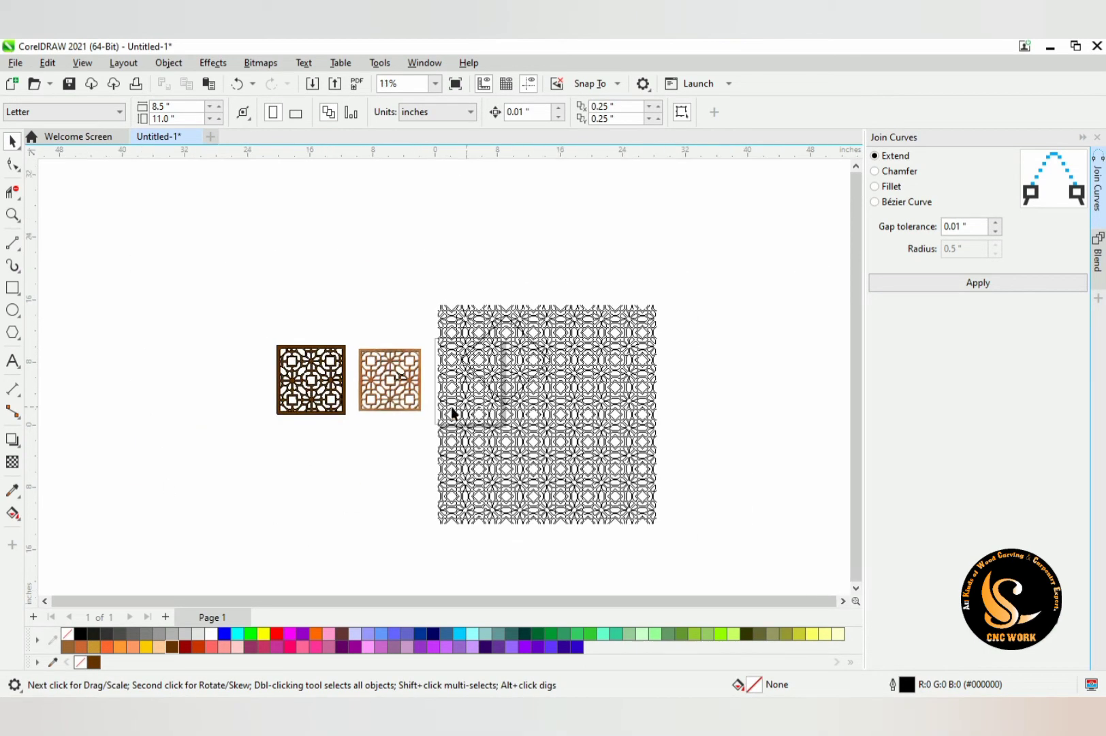
pyautogui.scroll(2, 451, 406)
pyautogui.scroll(-2, 163, 327)
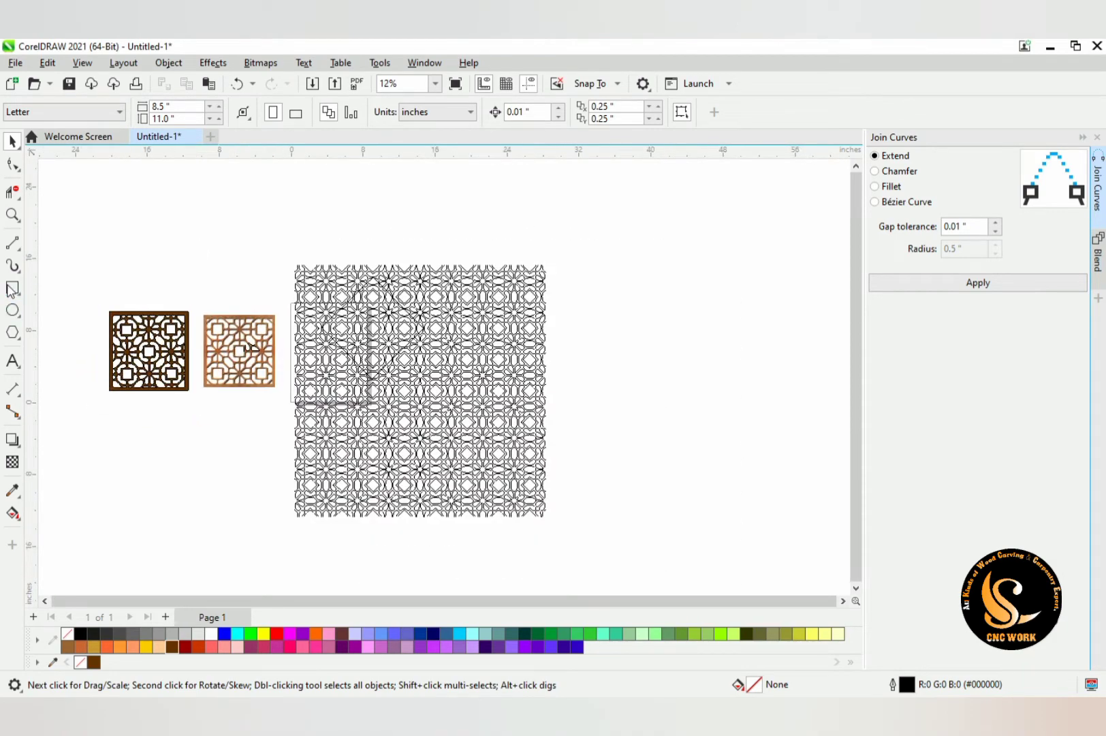
pyautogui.click(11, 289)
pyautogui.moveTo(96, 409); pyautogui.dragTo(174, 580)
pyautogui.scroll(-1, 173, 427)
pyautogui.click(12, 141)
pyautogui.scroll(1, 247, 438)
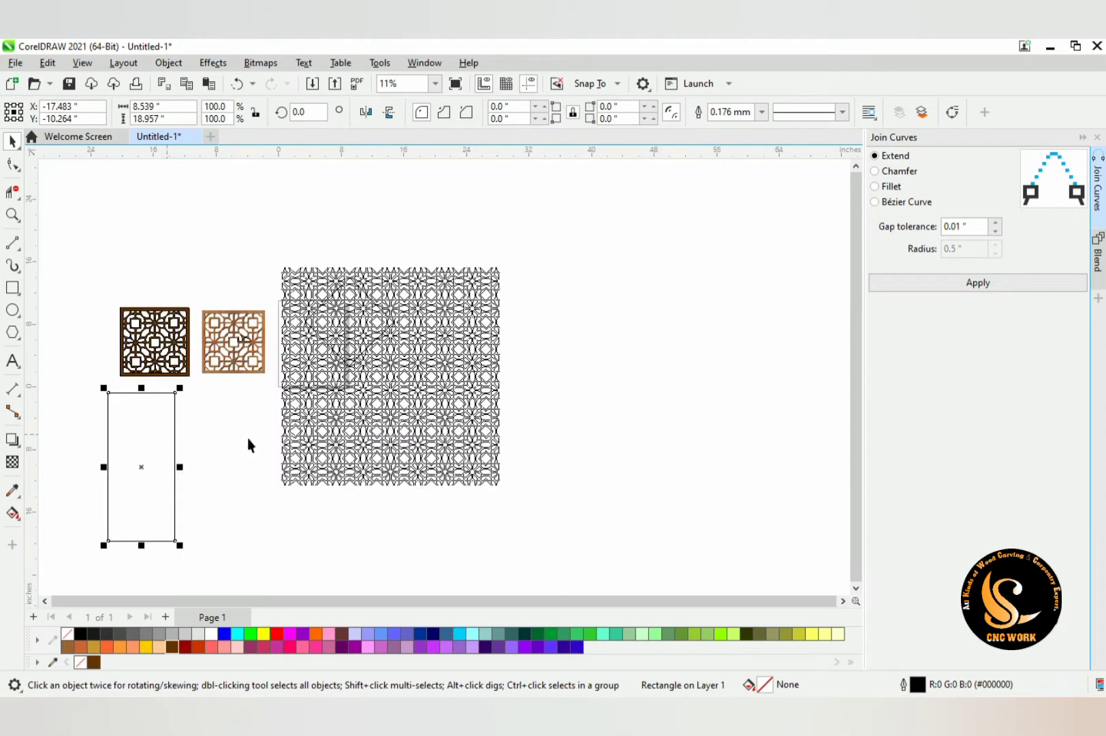
# Centre the tall rectangle horizontally and vertically on the large grouped pattern
pyautogui.keyDown('shift'); pyautogui.click(358, 420); pyautogui.keyUp('shift')
pyautogui.press('c')
pyautogui.press('e')
pyautogui.click(540, 304)
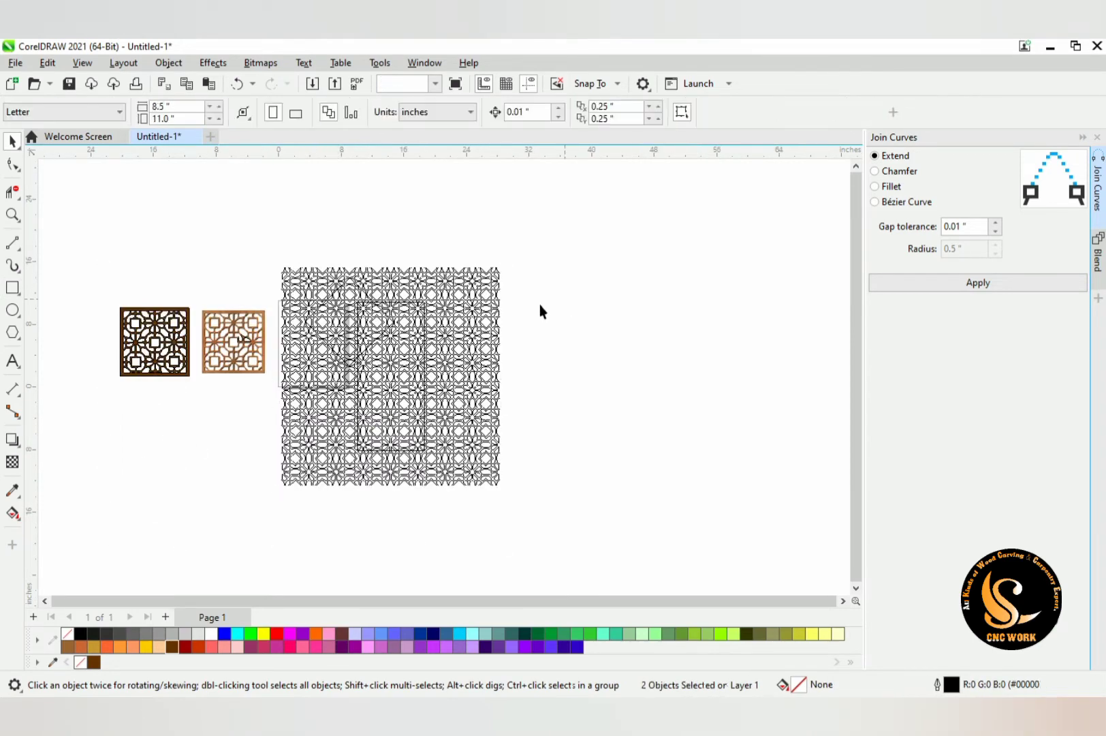
# Intersect the large pattern, the diamond and the tall rectangle together, and undo the move of the resulting piece
pyautogui.scroll(1, 540, 304)
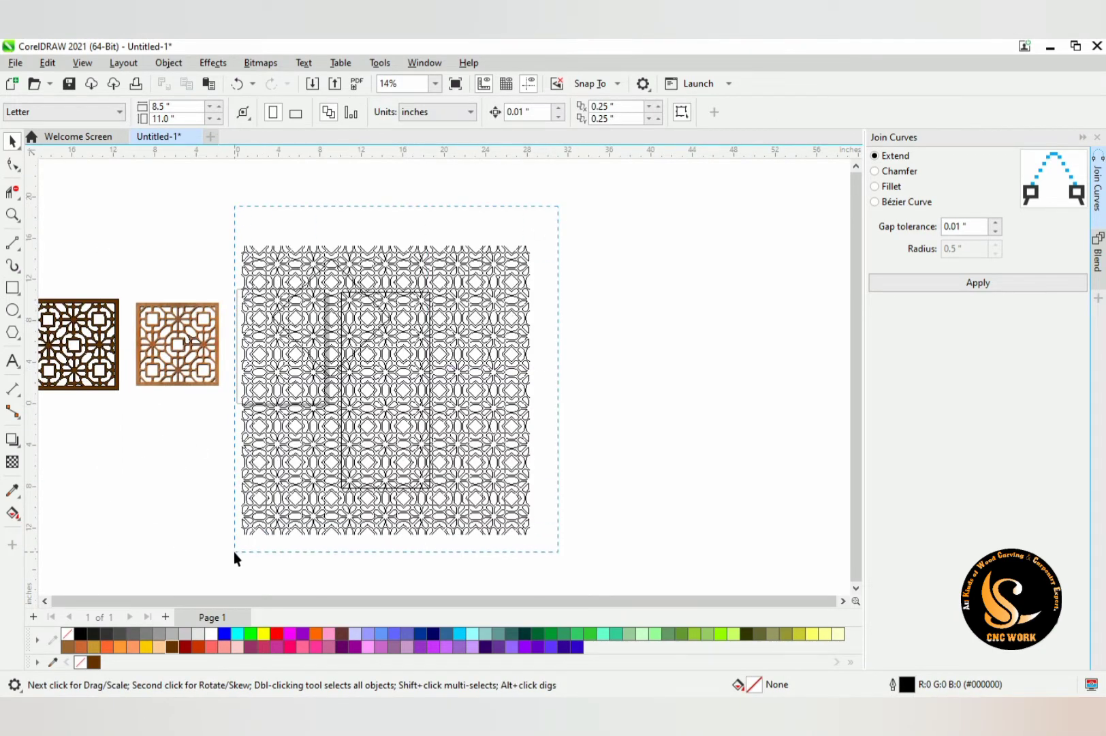
pyautogui.moveTo(233, 575); pyautogui.dragTo(233, 576)
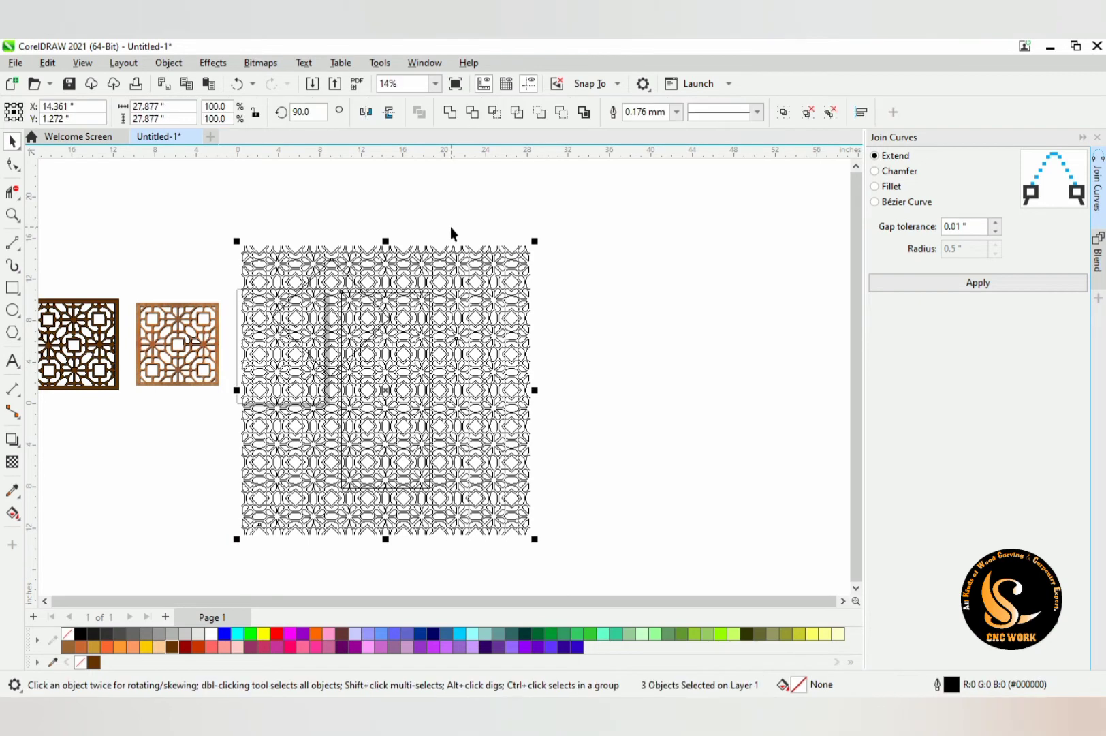
pyautogui.click(496, 113)
pyautogui.scroll(-2, 648, 242)
pyautogui.moveTo(491, 351); pyautogui.dragTo(275, 445)
pyautogui.hotkey('ctrl', 'z')
pyautogui.scroll(1, 536, 291)
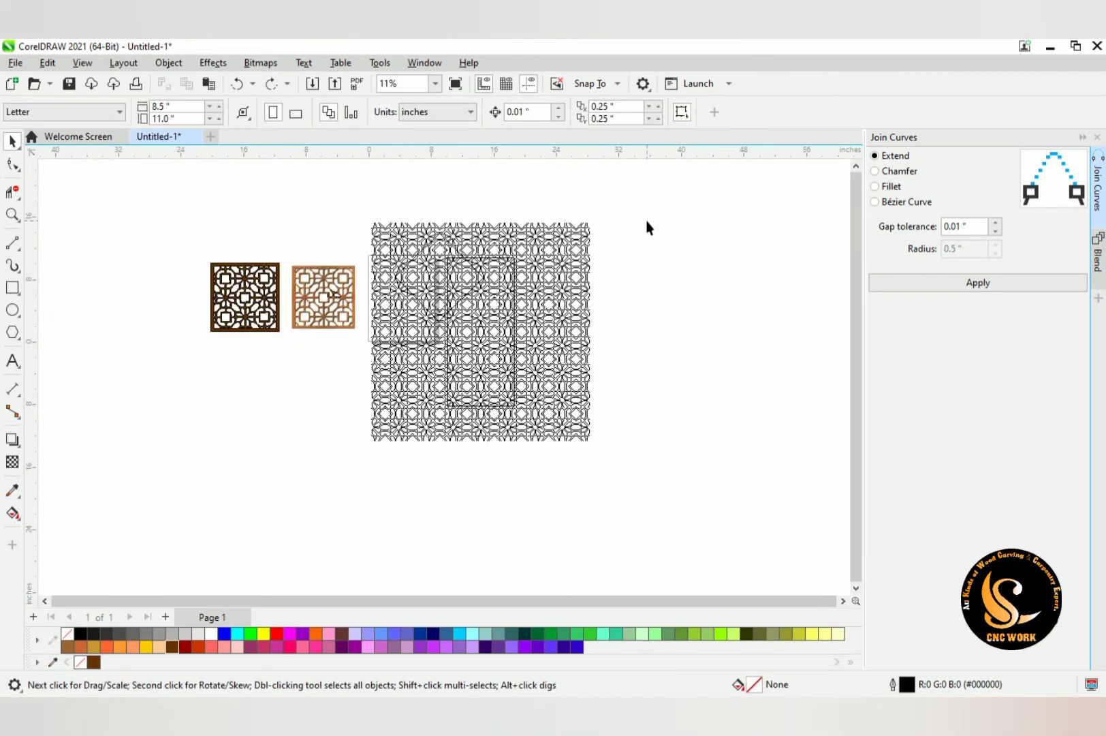
# Move the diamond outline and the partial intersected piece off the large pattern, well to its right
pyautogui.moveTo(531, 178); pyautogui.dragTo(359, 334)
pyautogui.moveTo(464, 288); pyautogui.dragTo(809, 290)
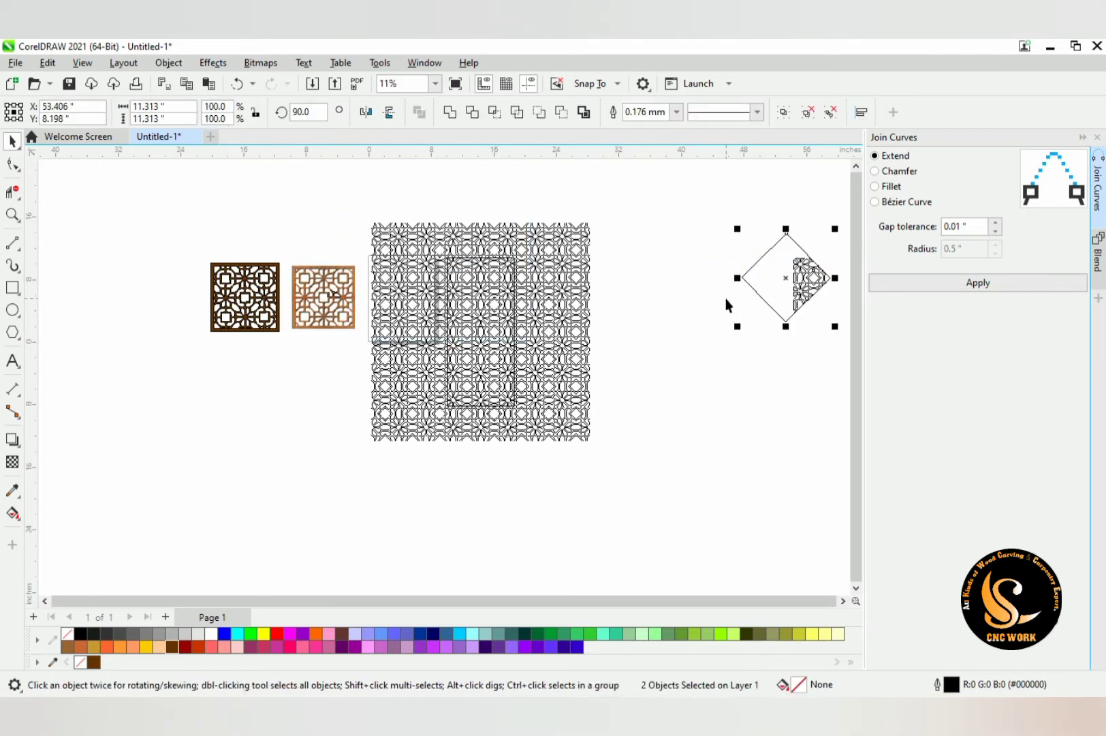
# Delete the diamond outline and the partial intersected piece lying well to the side of the large pattern
pyautogui.scroll(1, 726, 304)
pyautogui.click(727, 304)
pyautogui.click(487, 300)
pyautogui.moveTo(680, 225); pyautogui.dragTo(369, 426)
pyautogui.click(545, 363)
pyautogui.click(662, 209)
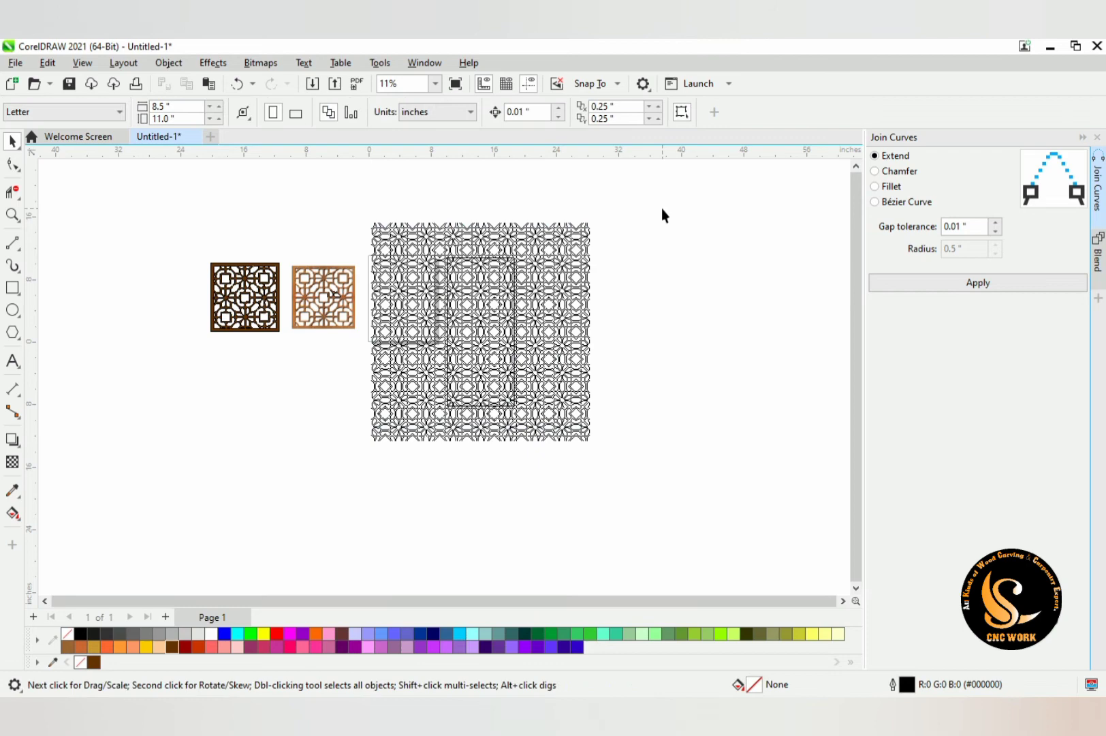
# Intersect the tall rectangle with the large pattern and move the resulting lattice piece below the dark brown panel
pyautogui.click(461, 369)
pyautogui.click(628, 262)
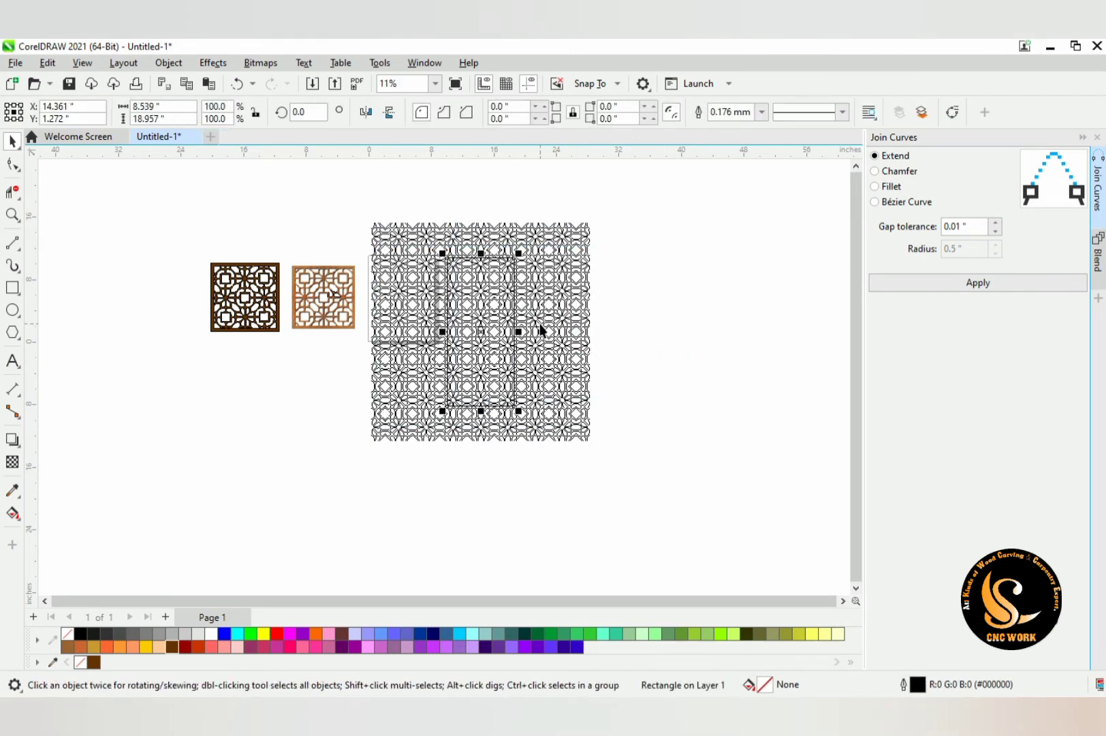
pyautogui.keyDown('shift'); pyautogui.click(564, 245); pyautogui.keyUp('shift')
pyautogui.click(494, 113)
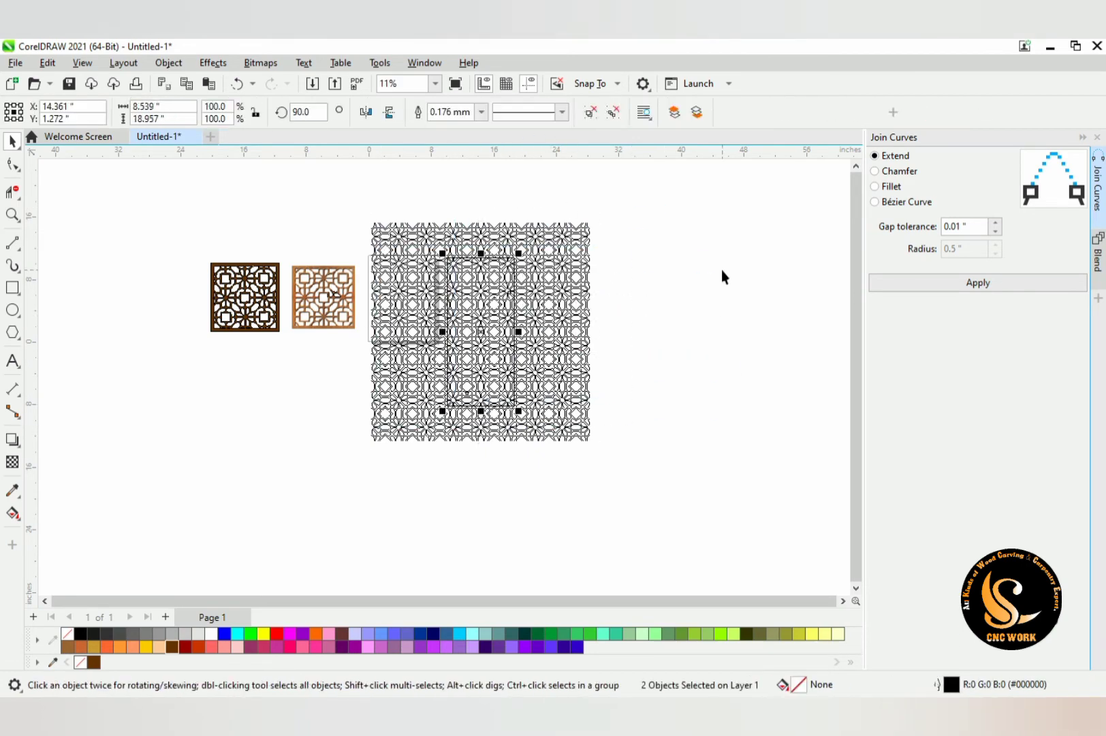
pyautogui.click(722, 270)
pyautogui.scroll(-1, 695, 287)
pyautogui.moveTo(562, 325); pyautogui.dragTo(357, 410)
pyautogui.scroll(1, 357, 409)
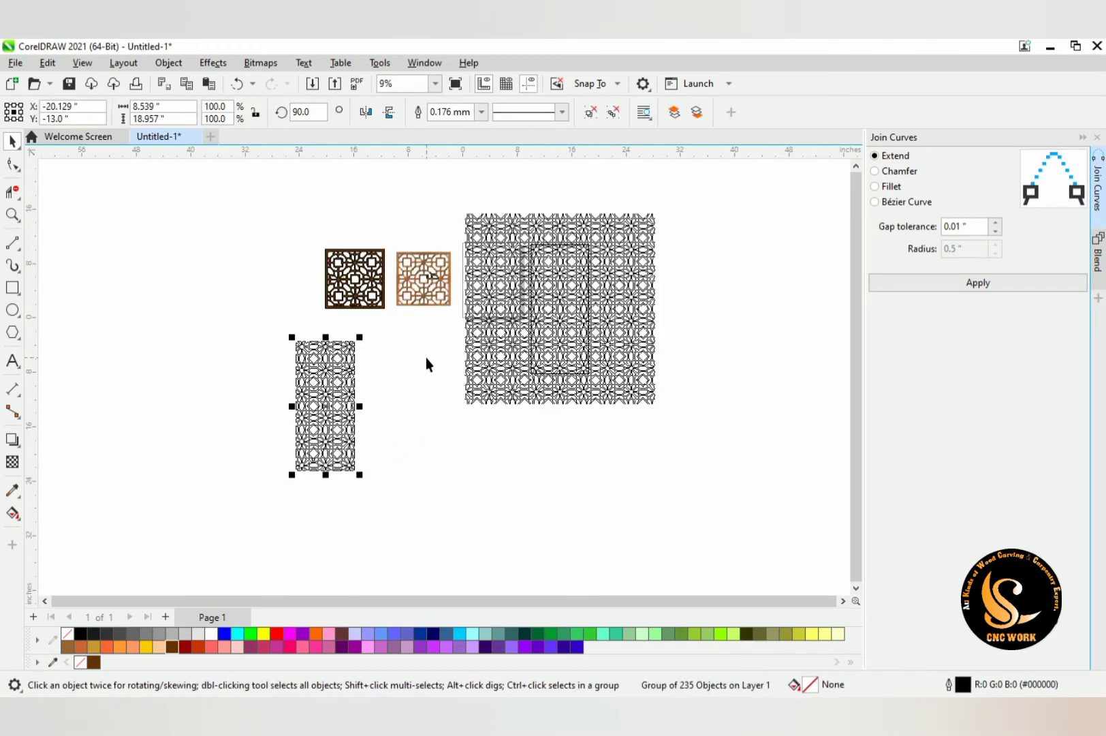
# Move the tall rectangle beside the cut lattice piece and enlarge it from its centre to about 9.41 × 20.89 in
pyautogui.click(427, 360)
pyautogui.moveTo(530, 326); pyautogui.dragTo(365, 436)
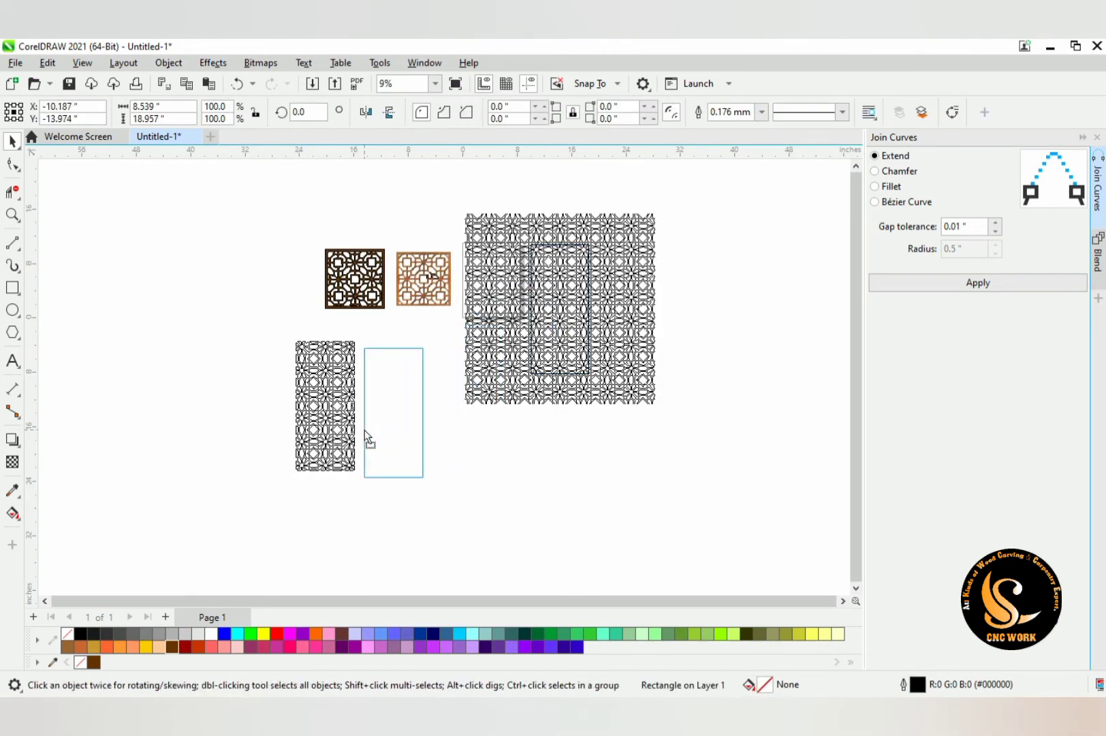
pyautogui.scroll(1, 390, 392)
pyautogui.moveTo(443, 332); pyautogui.dragTo(453, 320)
pyautogui.click(452, 319)
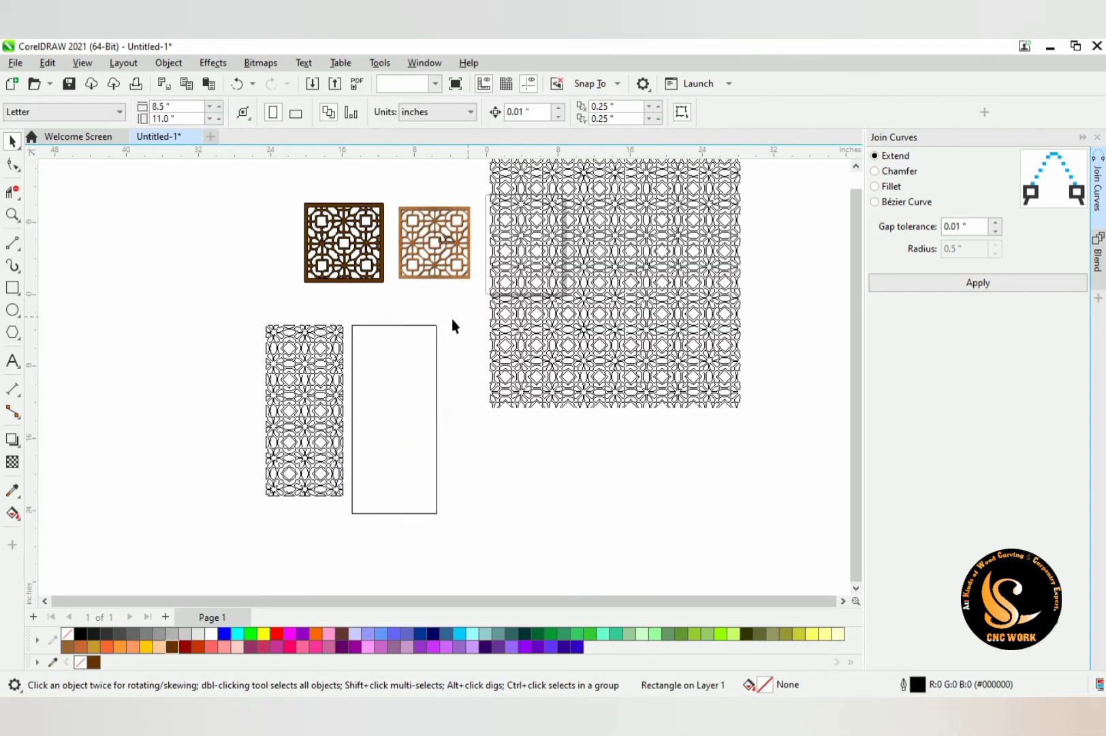
# Centre the cut lattice piece horizontally and vertically inside the enlarged tall rectangle
pyautogui.click(340, 351)
pyautogui.keyDown('shift'); pyautogui.click(383, 372); pyautogui.keyUp('shift')
pyautogui.press('e')
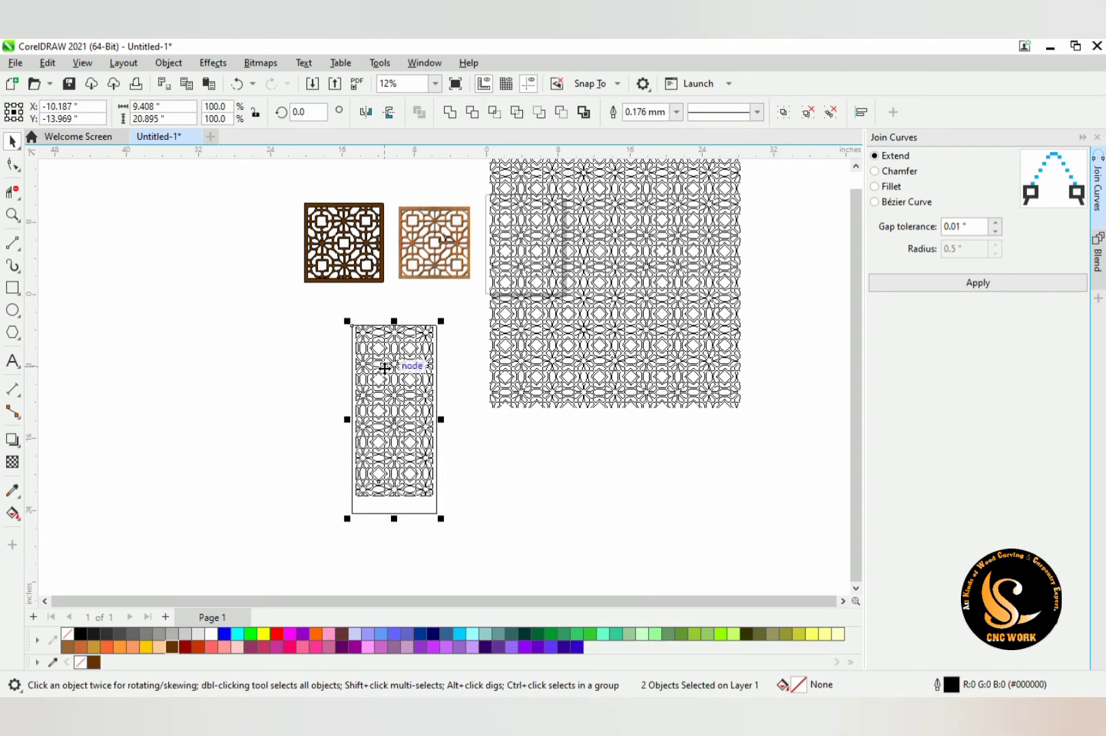
pyautogui.press('c')
pyautogui.click(451, 322)
# Ungroup the lattice piece, combine it with the tall rectangle into one curve, and move it to the left of the dark brown panel
pyautogui.moveTo(451, 315); pyautogui.dragTo(294, 524)
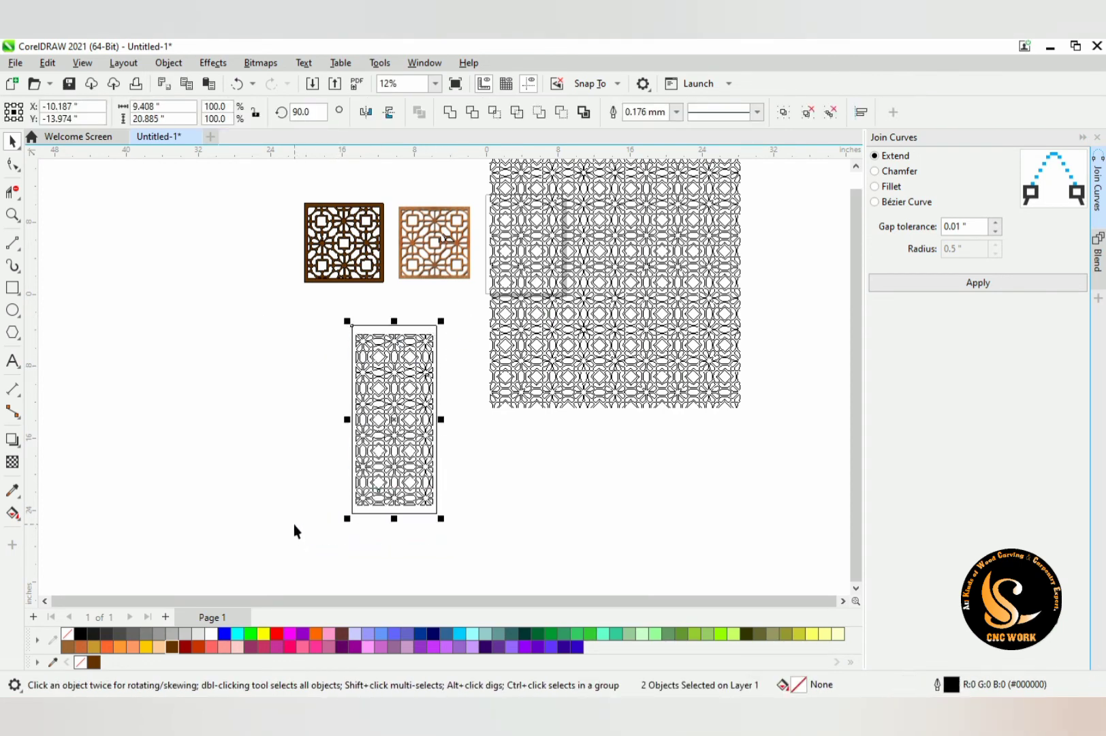
pyautogui.hotkey('ctrl', 'u')
pyautogui.hotkey('ctrl', 'l')
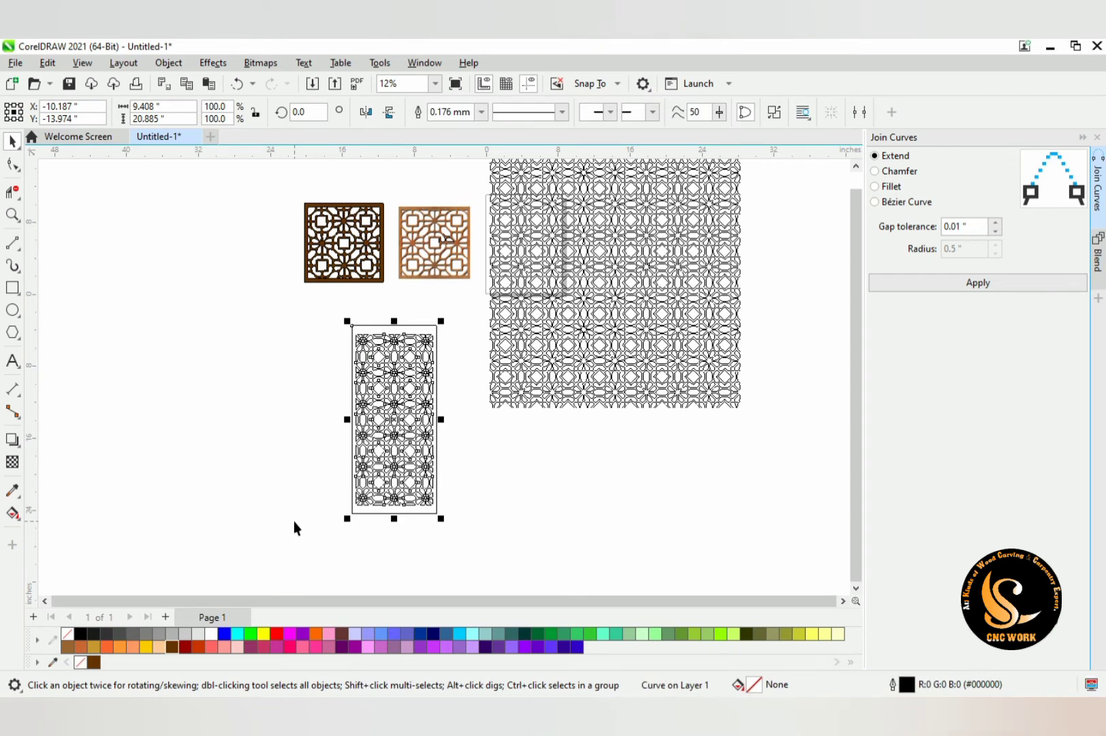
pyautogui.moveTo(394, 384); pyautogui.dragTo(251, 257)
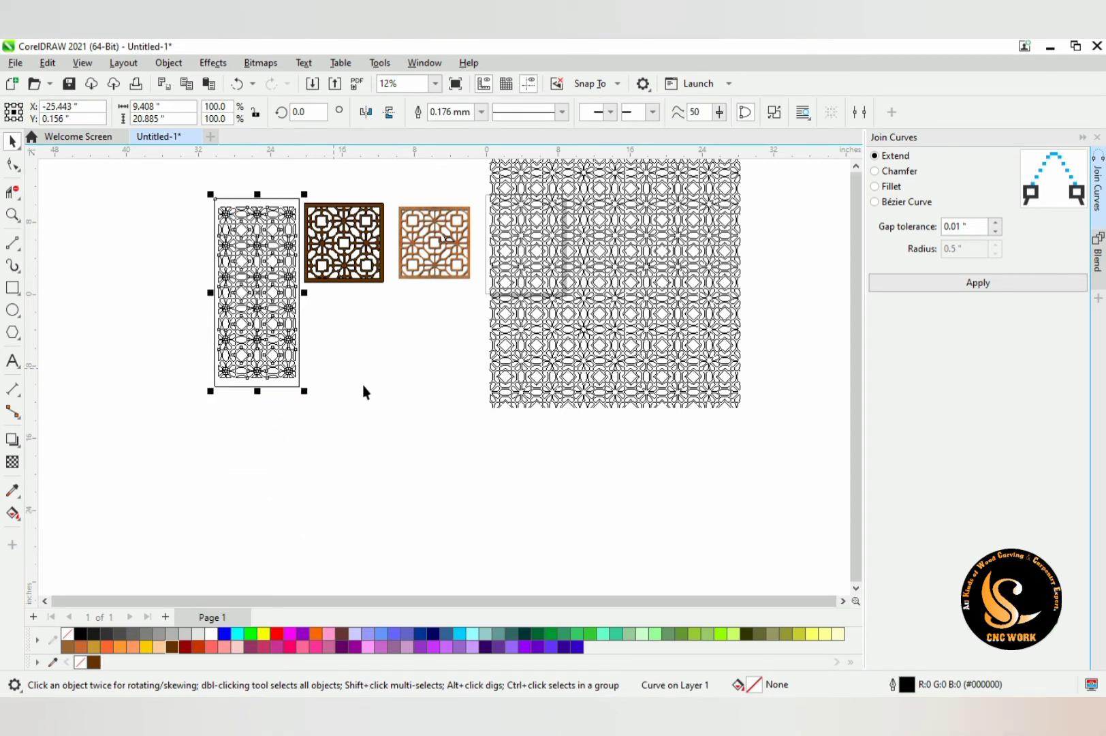
# Fill the combined tall panel with dark brown (#663300)
pyautogui.click(363, 387)
pyautogui.scroll(1, 294, 301)
pyautogui.click(294, 301)
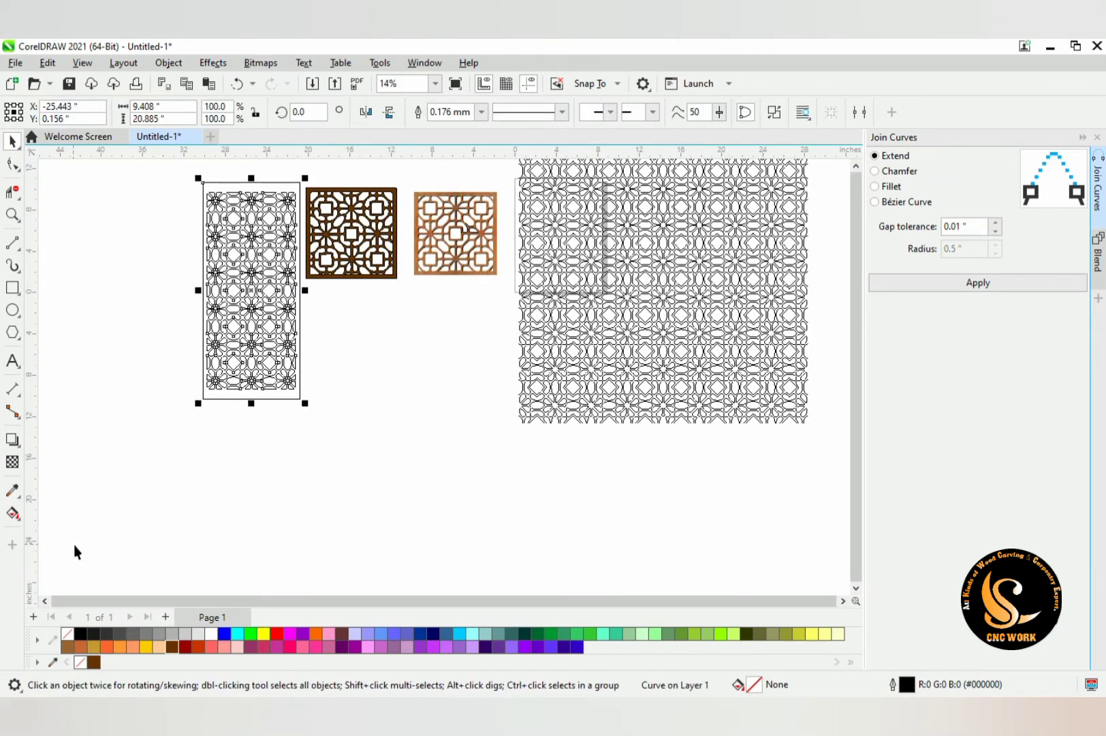
pyautogui.click(173, 647)
pyautogui.click(347, 534)
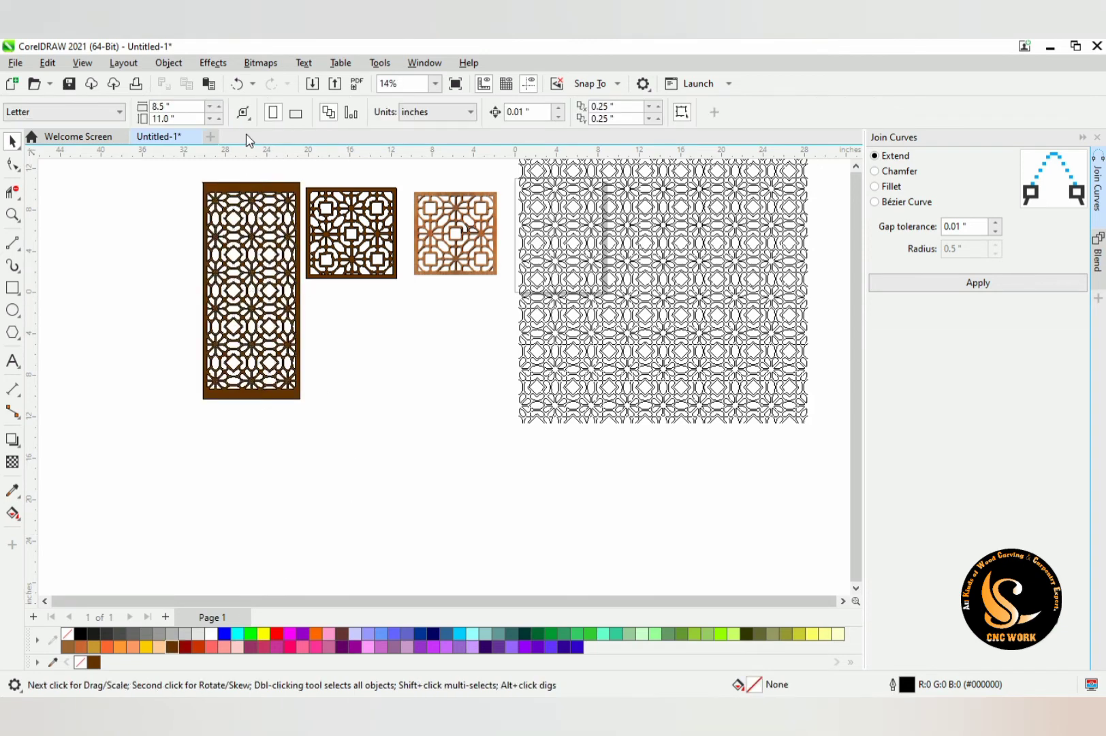
pyautogui.scroll(2, 267, 195)
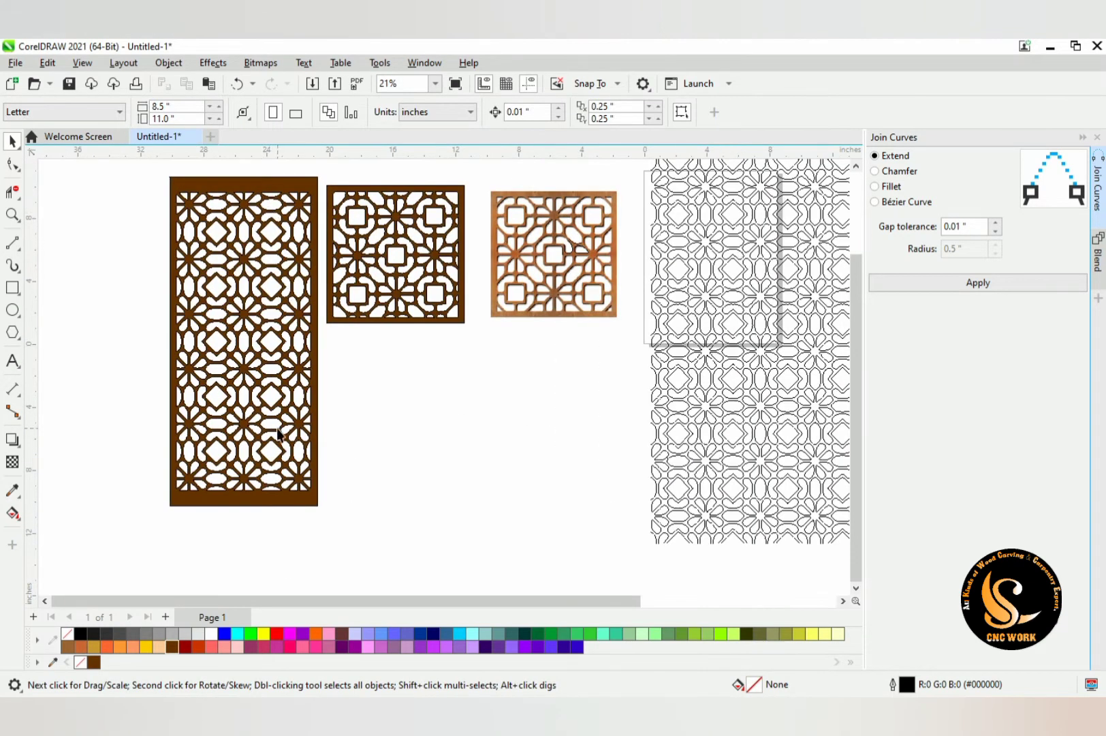
# Give both brown vector panels, the tall one and the square one, a red (#FF0000) fill and a red outline
pyautogui.click(277, 635)
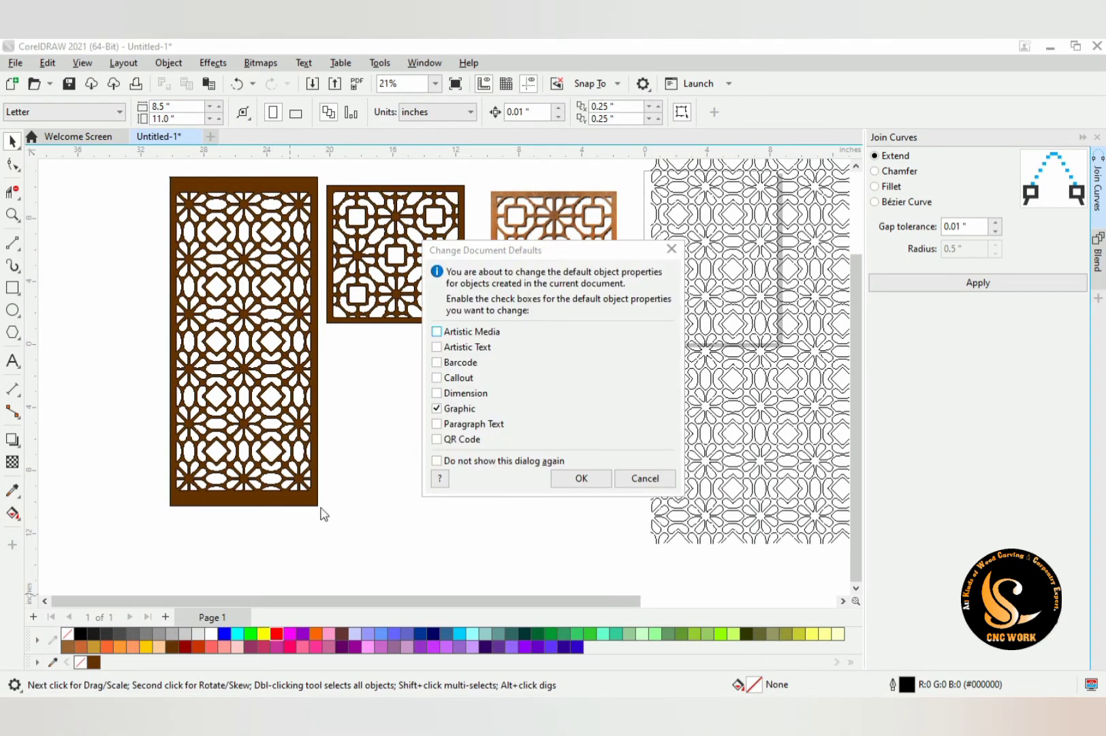
pyautogui.click(652, 479)
pyautogui.click(304, 469)
pyautogui.keyDown('shift'); pyautogui.click(432, 319); pyautogui.keyUp('shift')
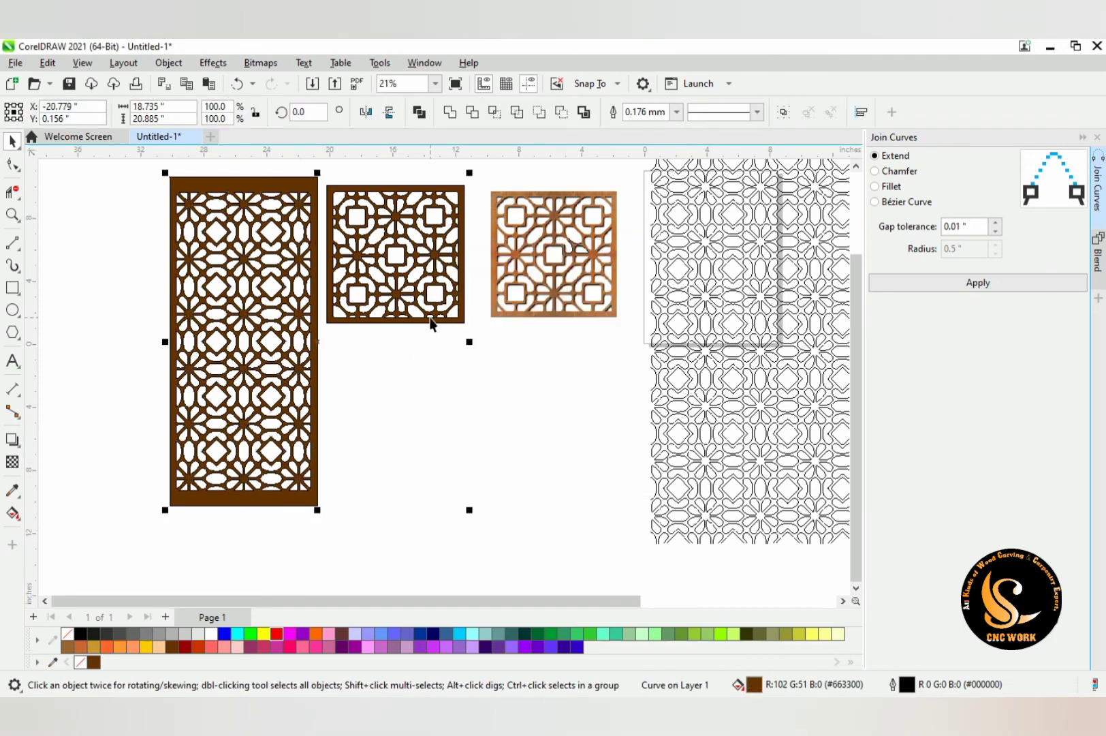
pyautogui.click(280, 631)
pyautogui.rightClick(280, 631)
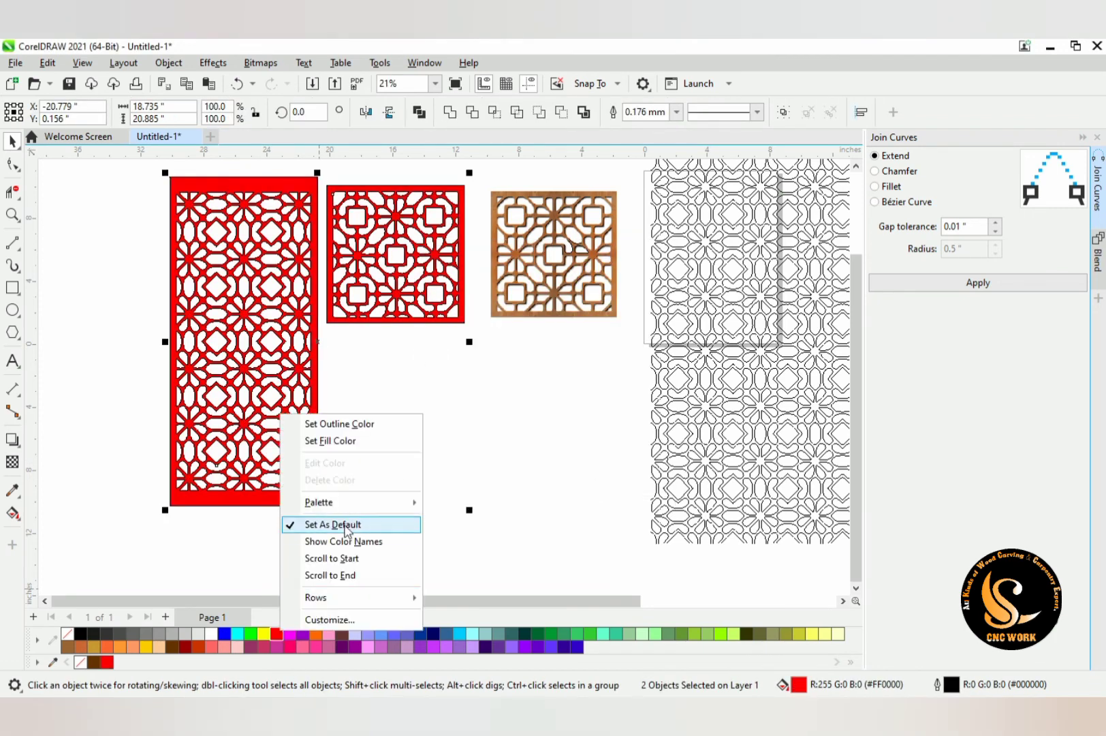
pyautogui.click(365, 426)
pyautogui.click(401, 400)
pyautogui.scroll(-1, 197, 456)
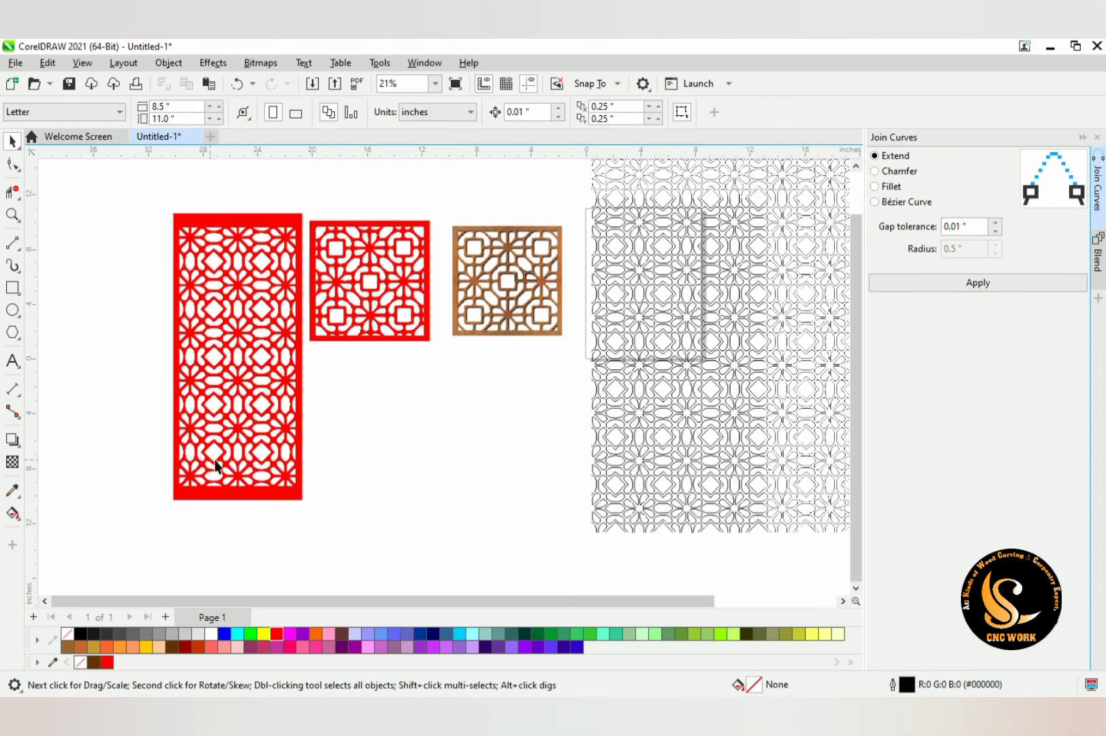
# Compare the two red vector panels with the wooden reference panel image
pyautogui.moveTo(491, 260); pyautogui.dragTo(521, 262)
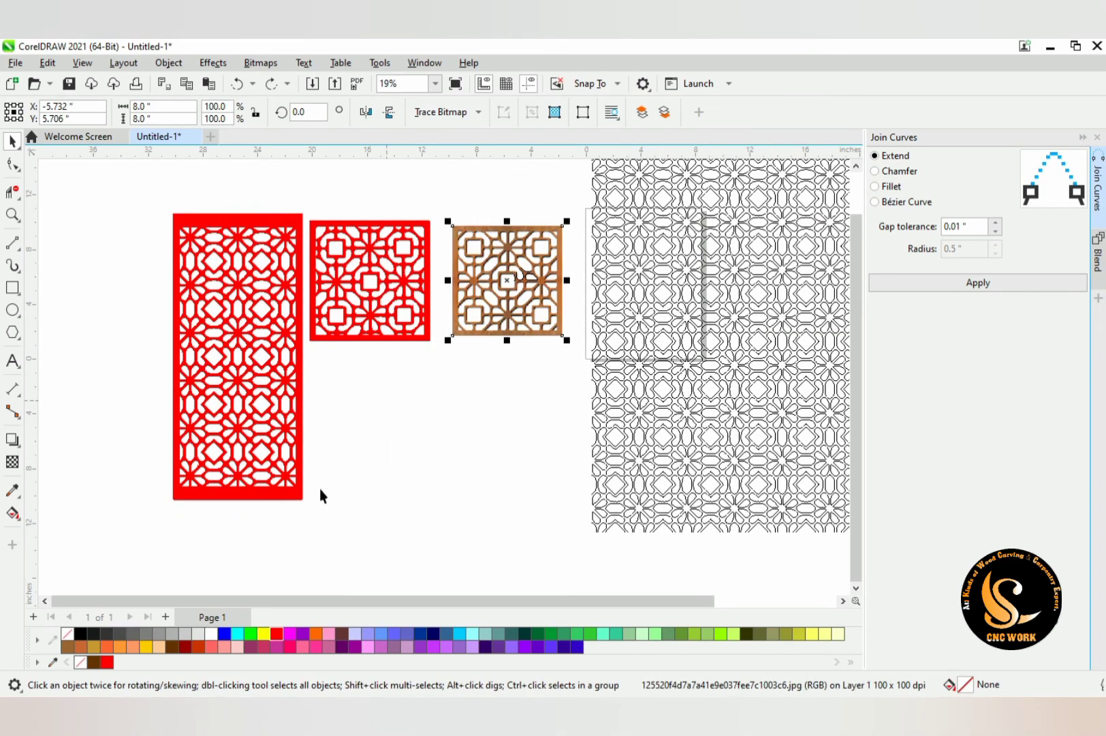
pyautogui.scroll(-1, 135, 412)
pyautogui.click(136, 415)
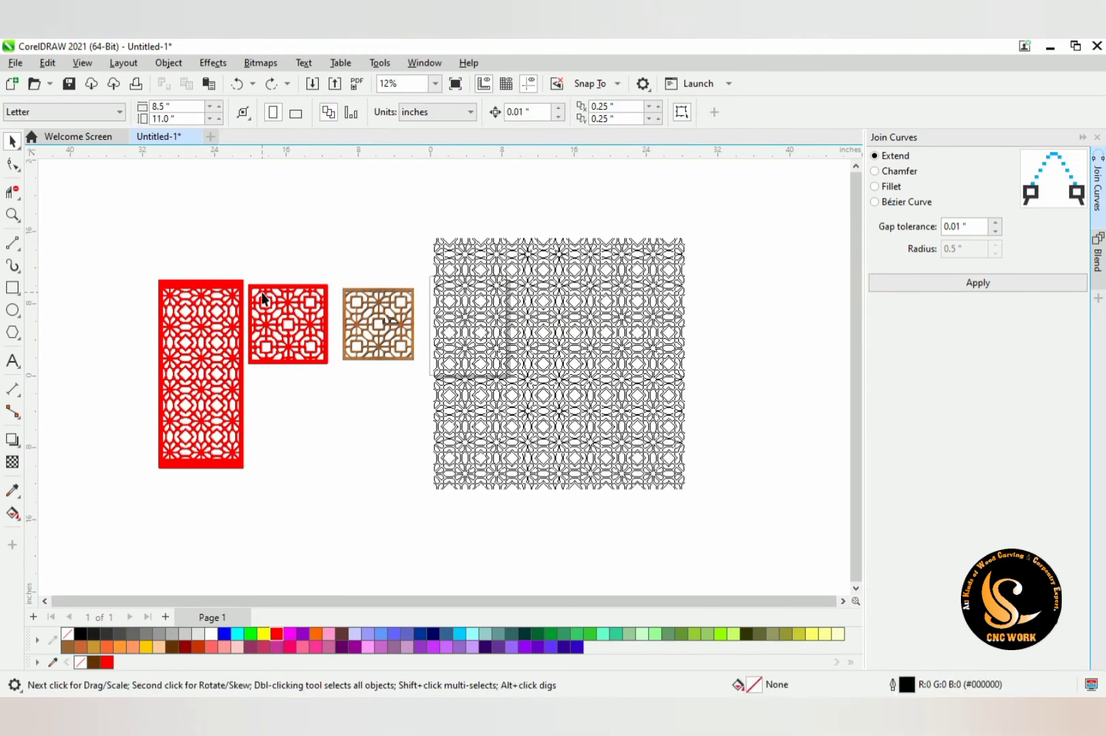
pyautogui.scroll(1, 263, 296)
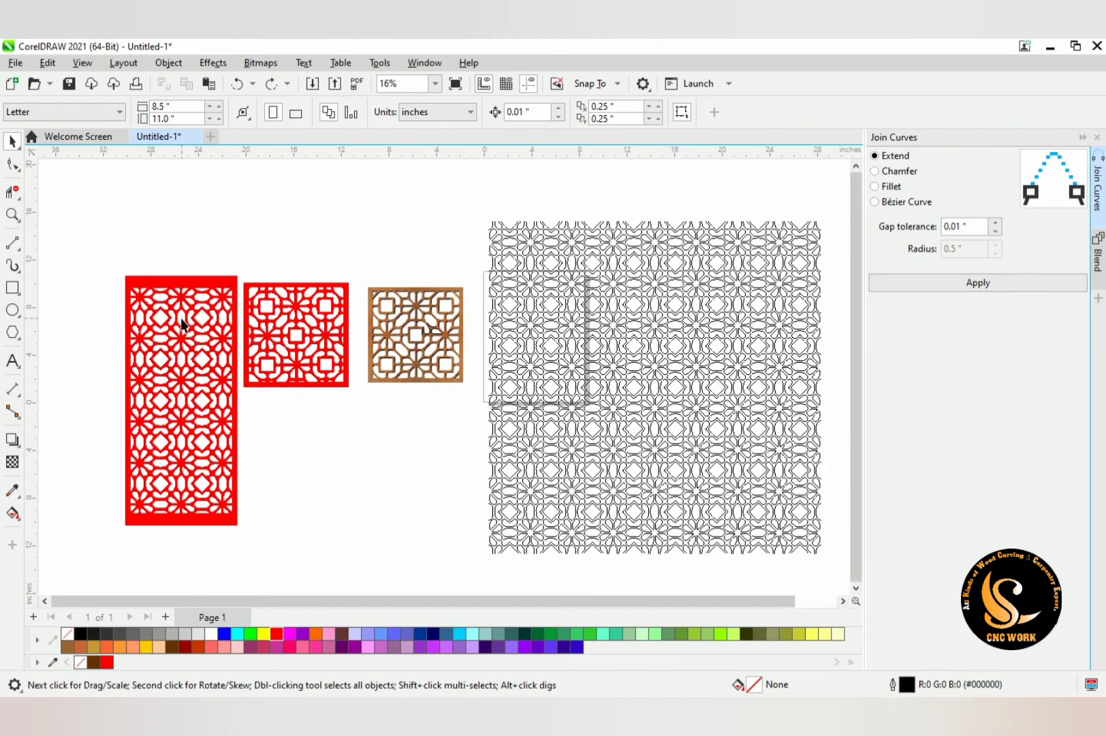
pyautogui.scroll(4, 293, 340)
pyautogui.scroll(-4, 293, 340)
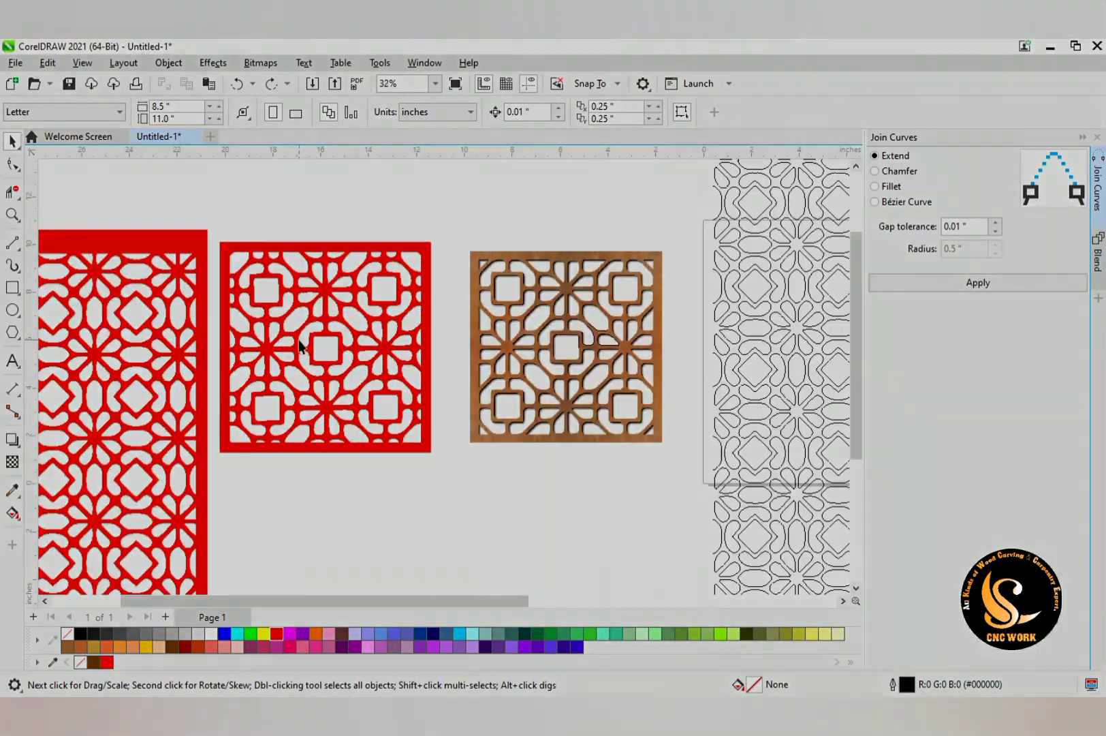